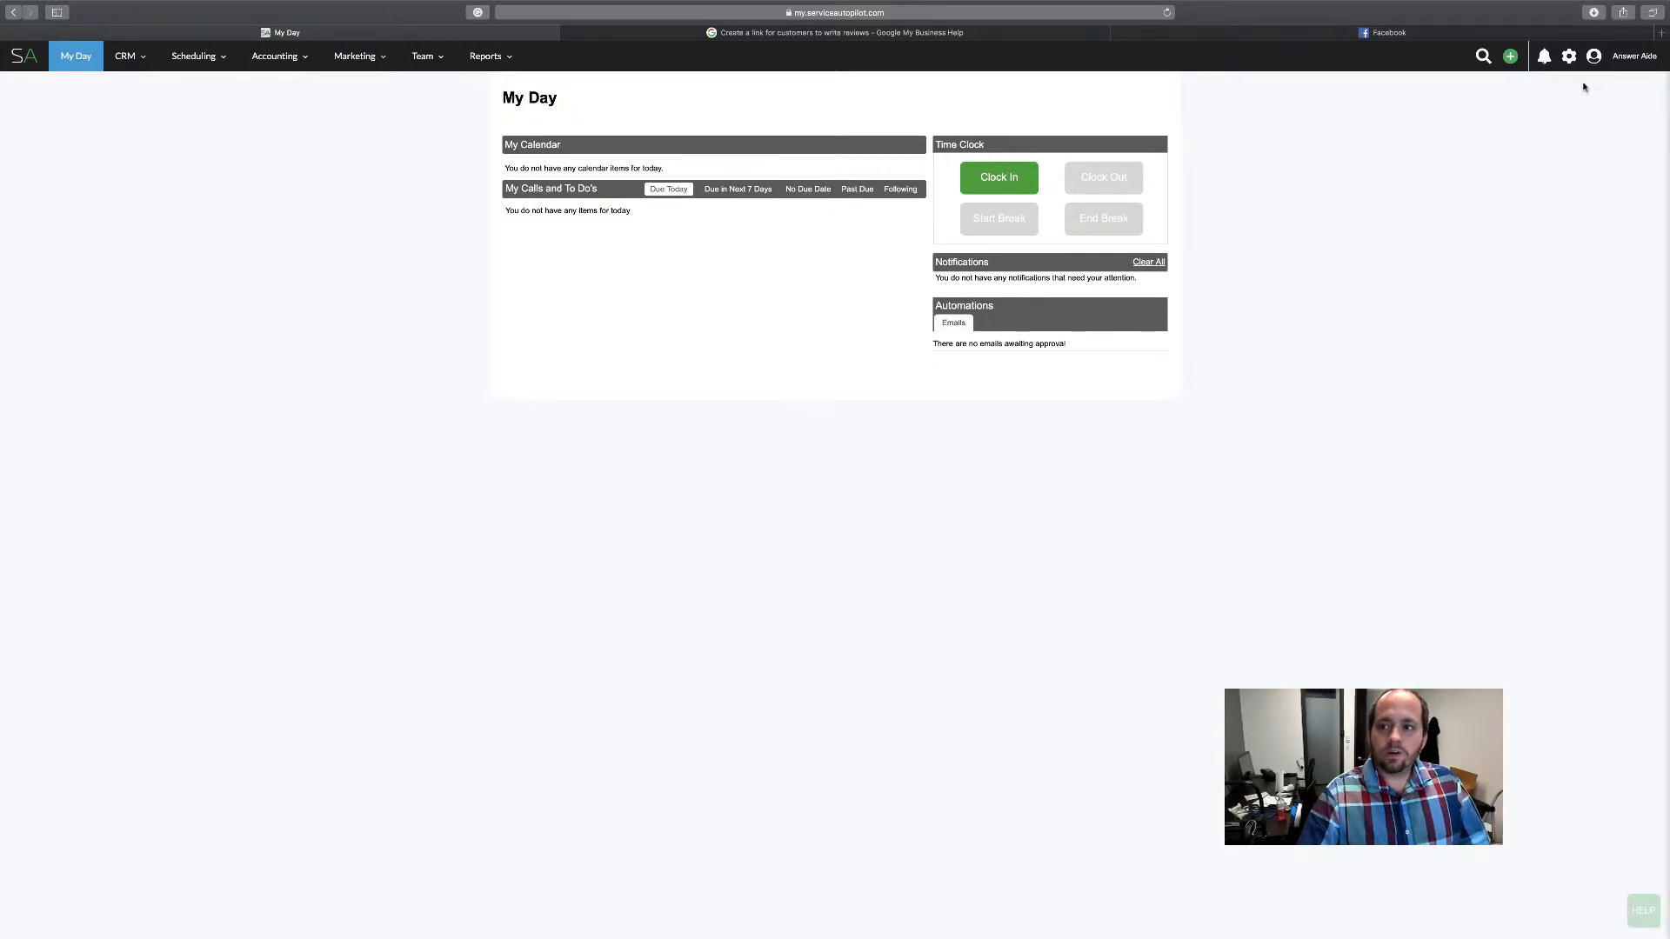
Search the settings for "doc" and open the Documents list.
click(1569, 58)
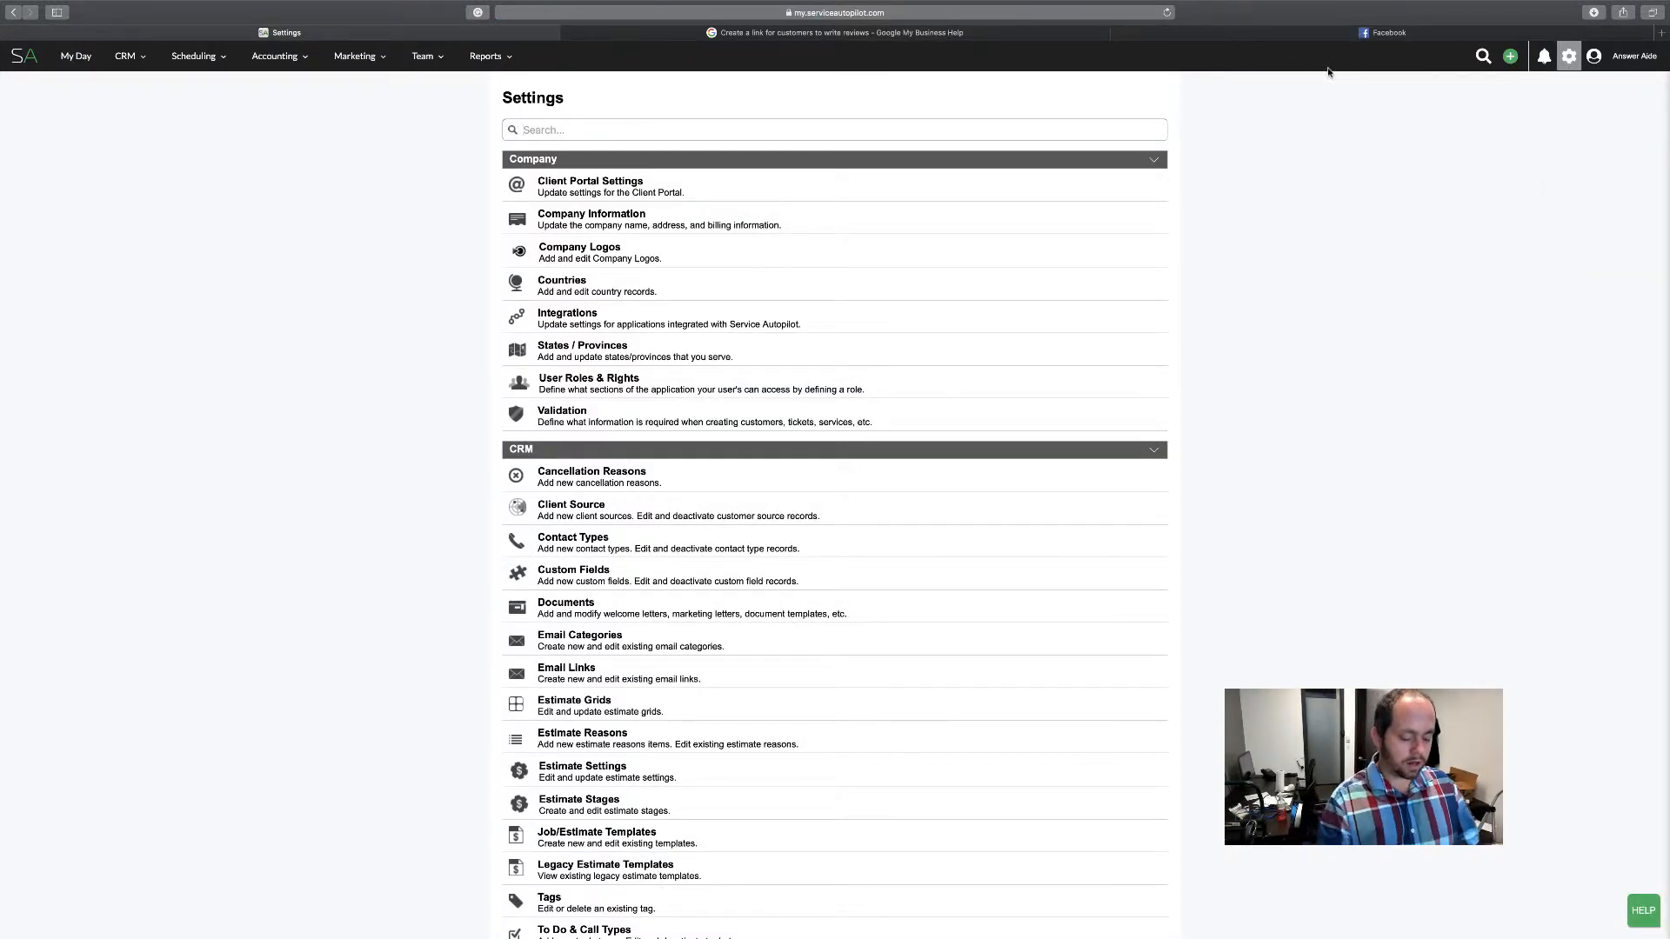
text(doc)
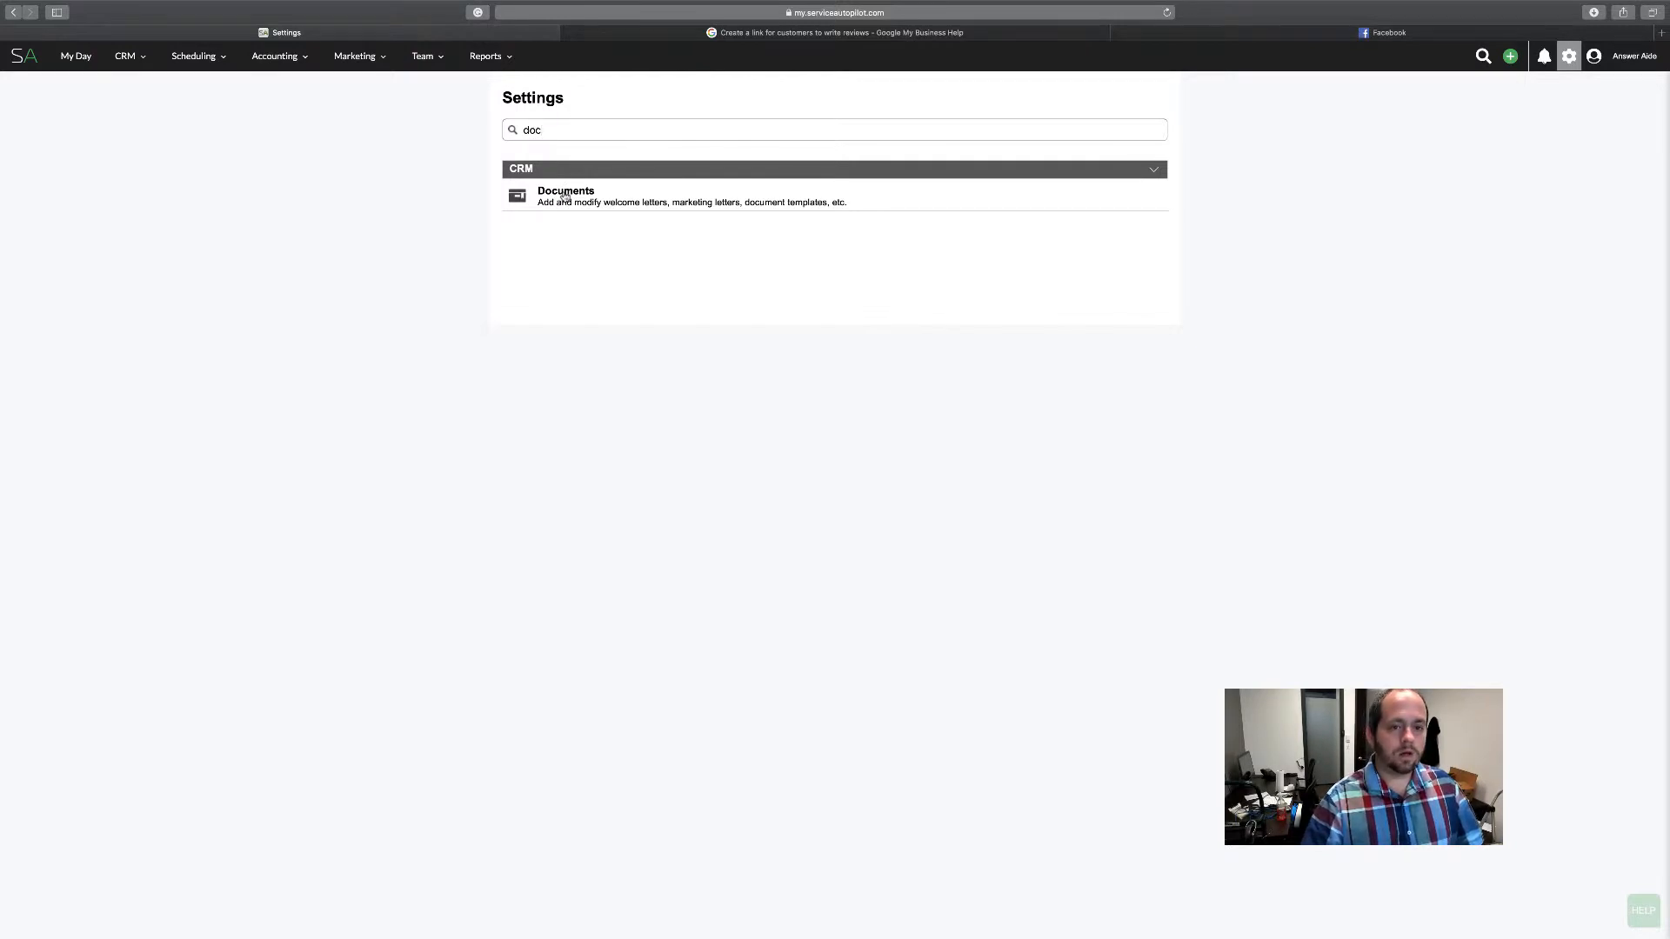
click(565, 196)
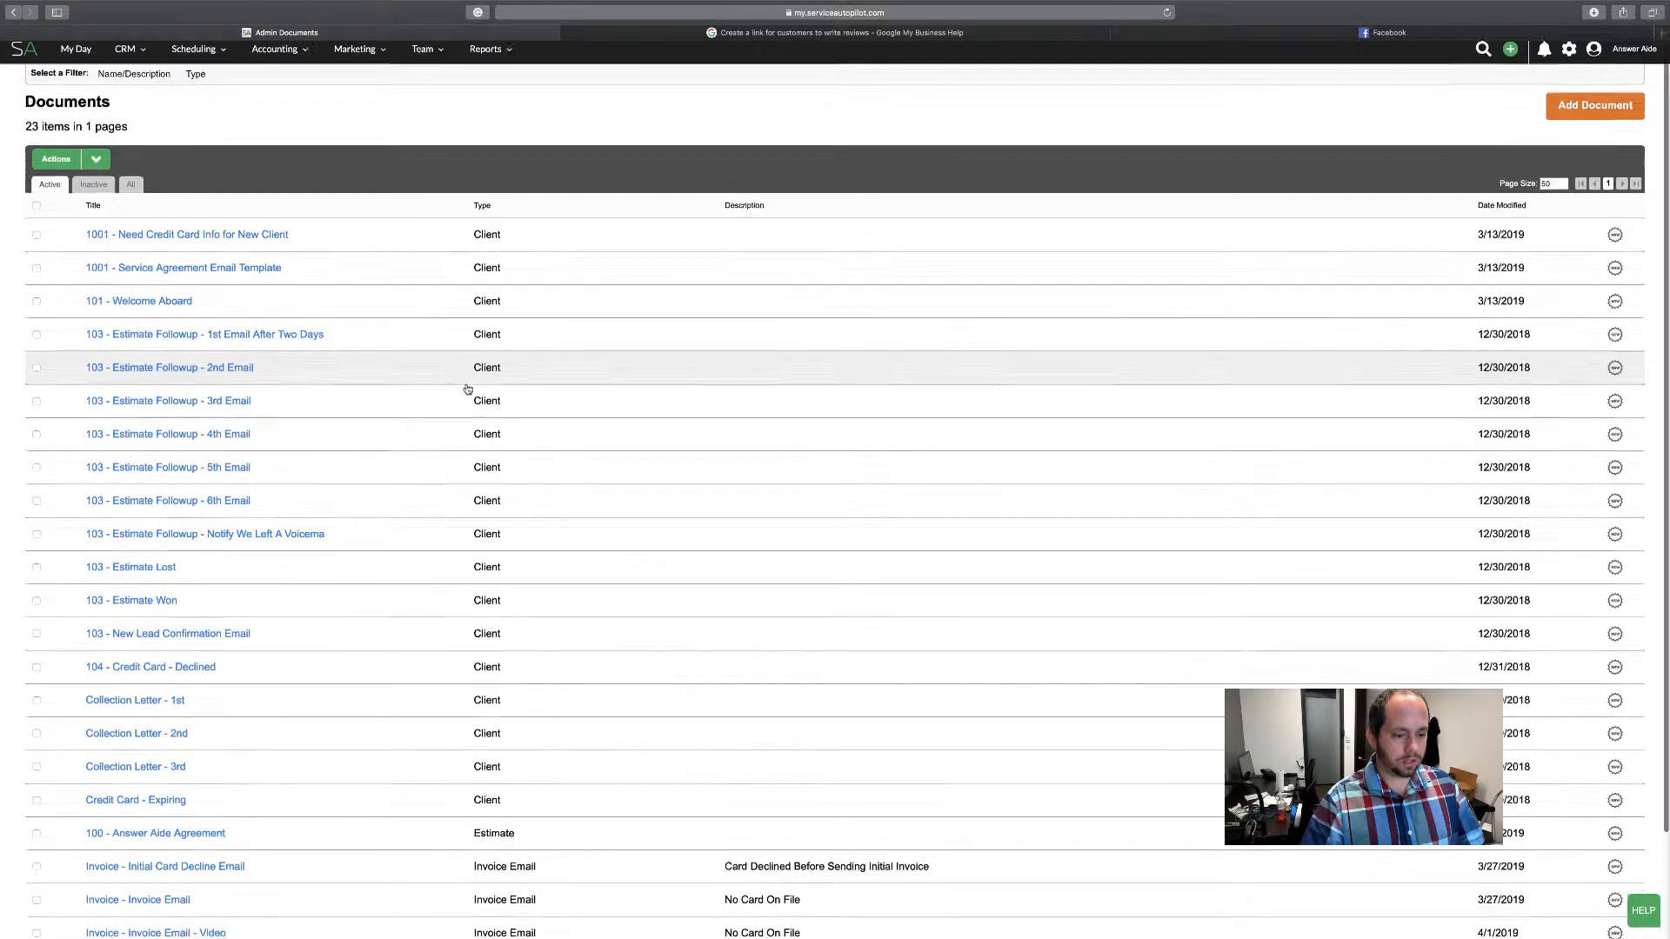
Open the "Invoice - Invoice Email - Video" document for editing in the document designer.
scroll(467, 389, down, 2)
scroll(467, 388, down, 1)
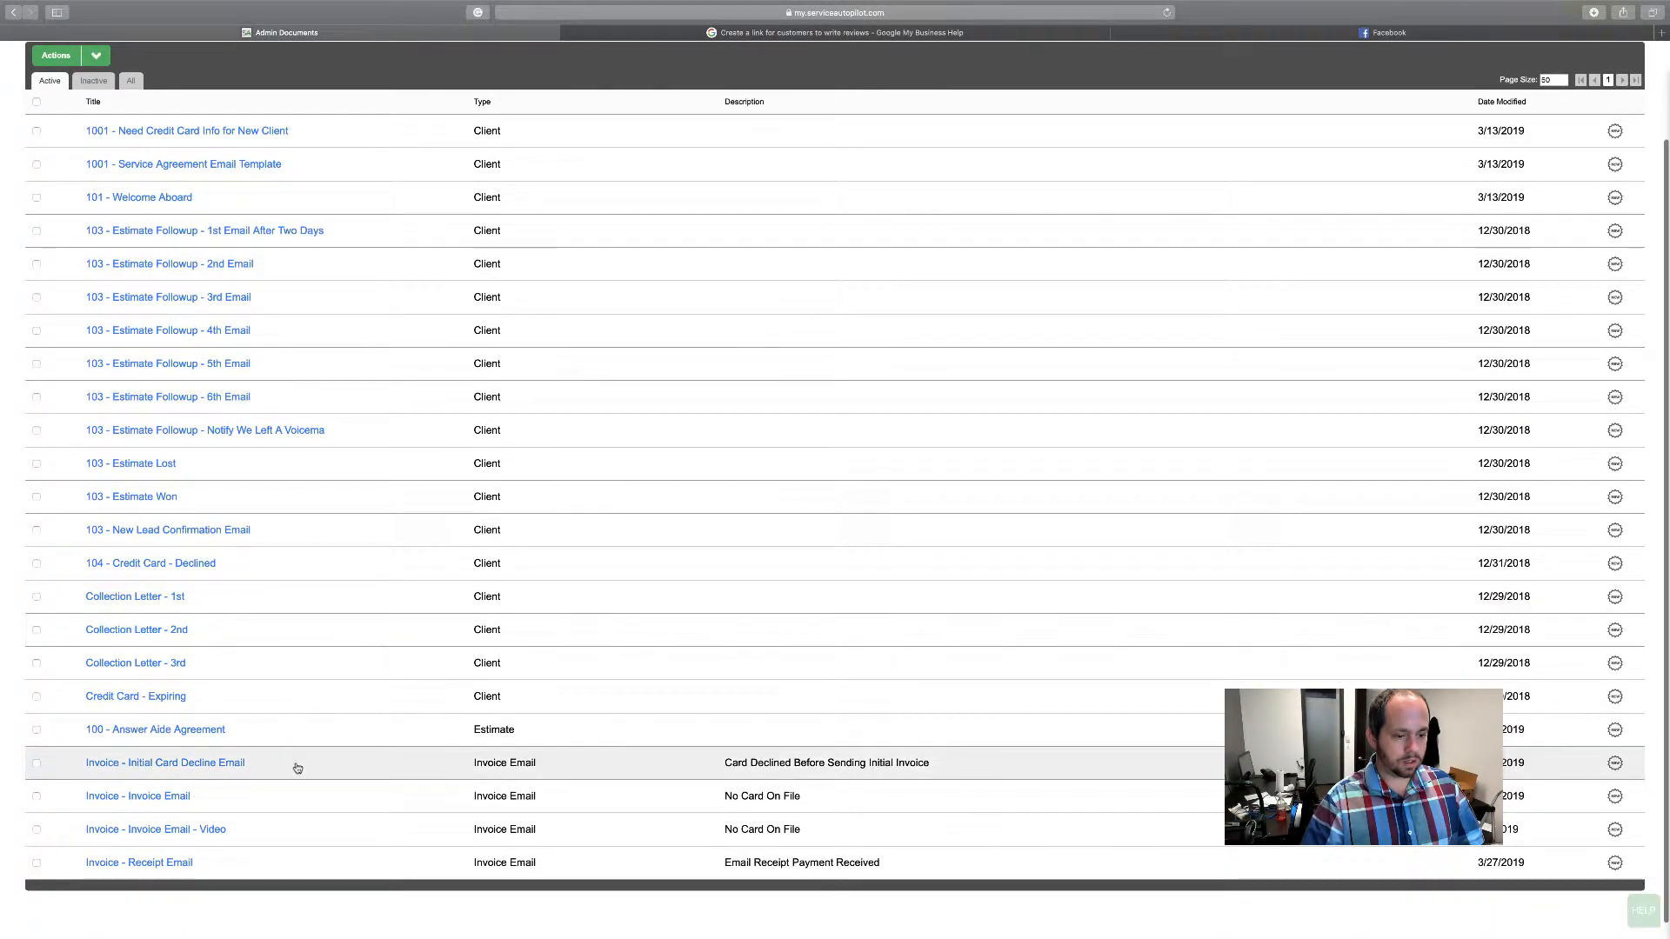
scroll(298, 765, up, 3)
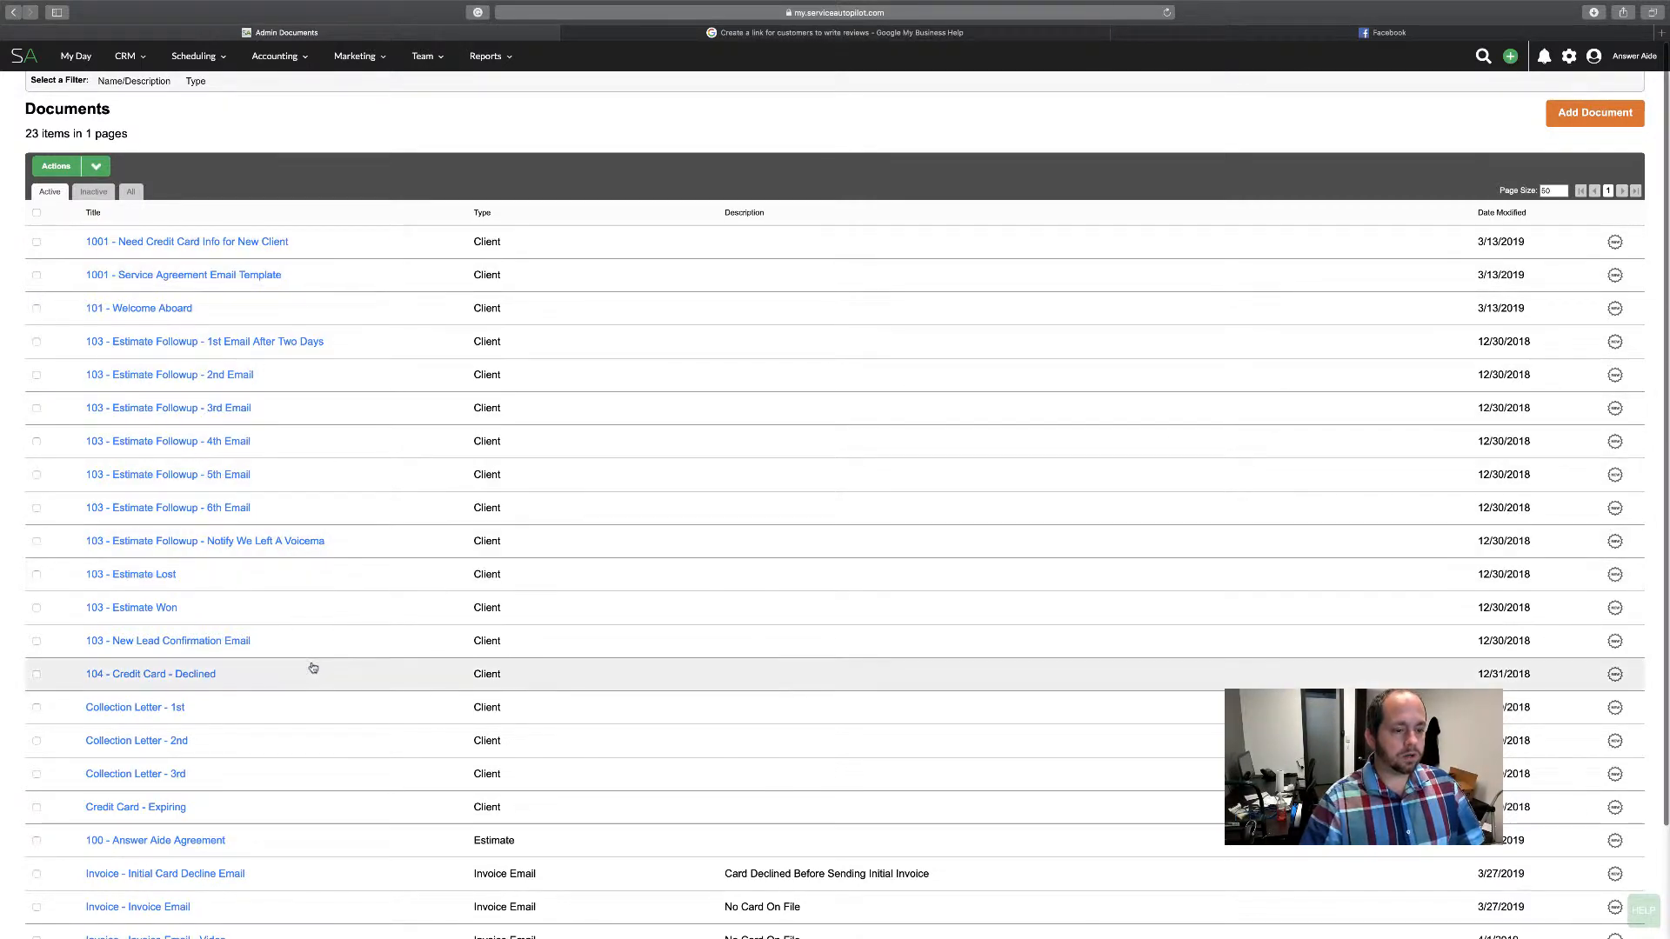
scroll(311, 666, down, 1)
scroll(313, 667, down, 3)
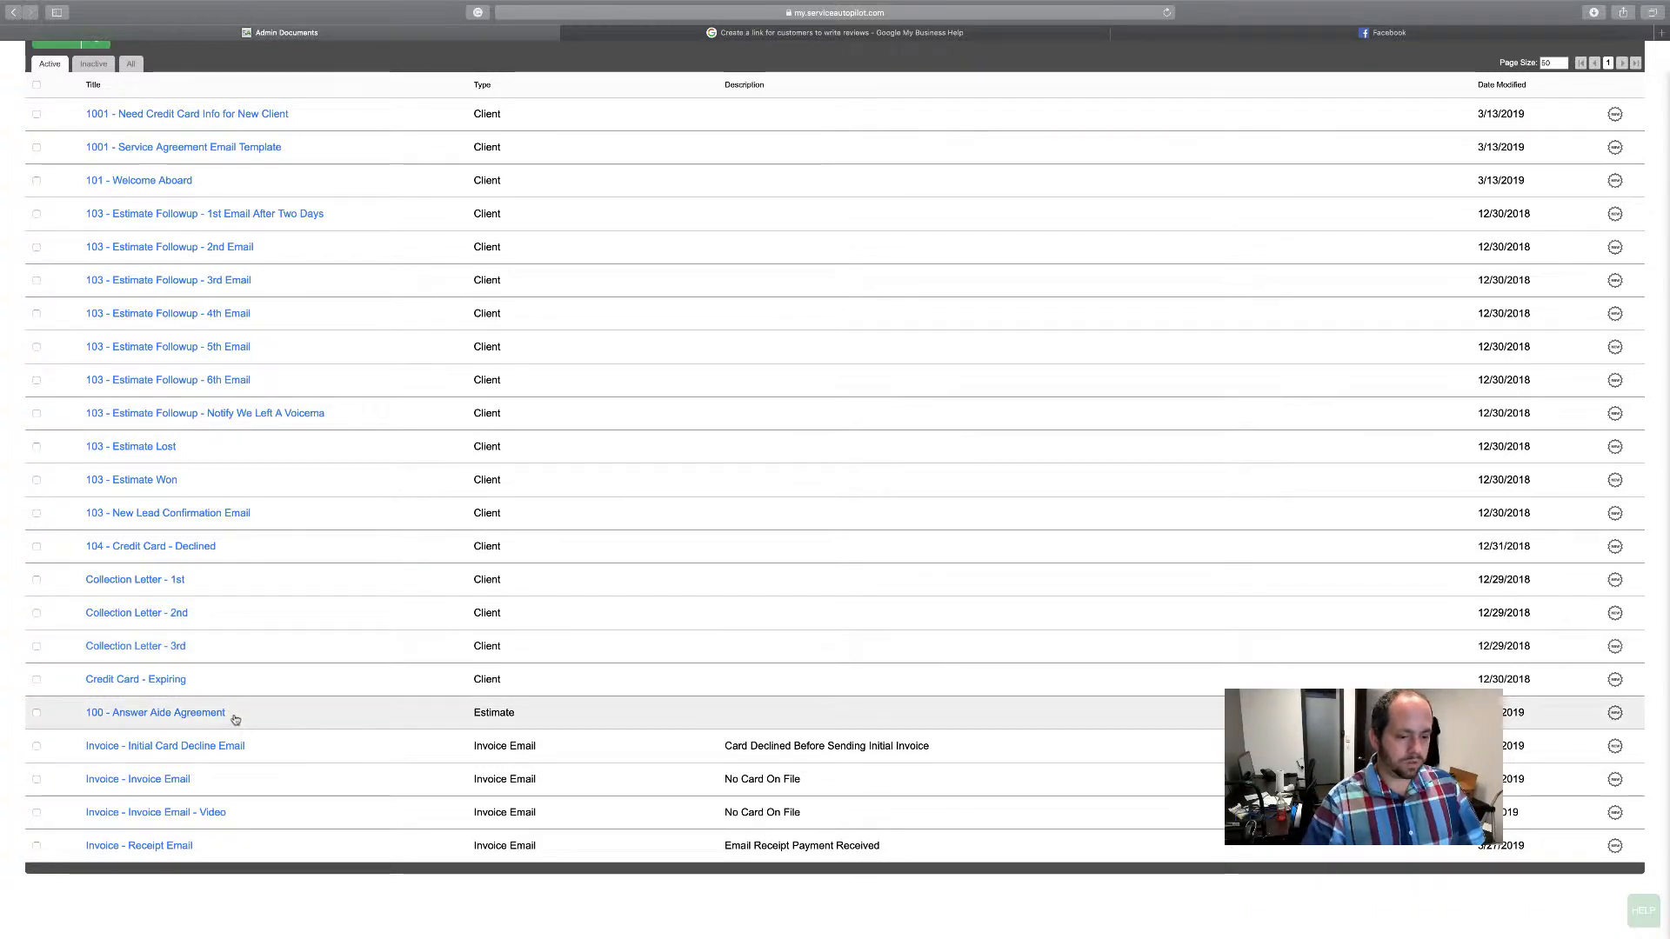
click(197, 813)
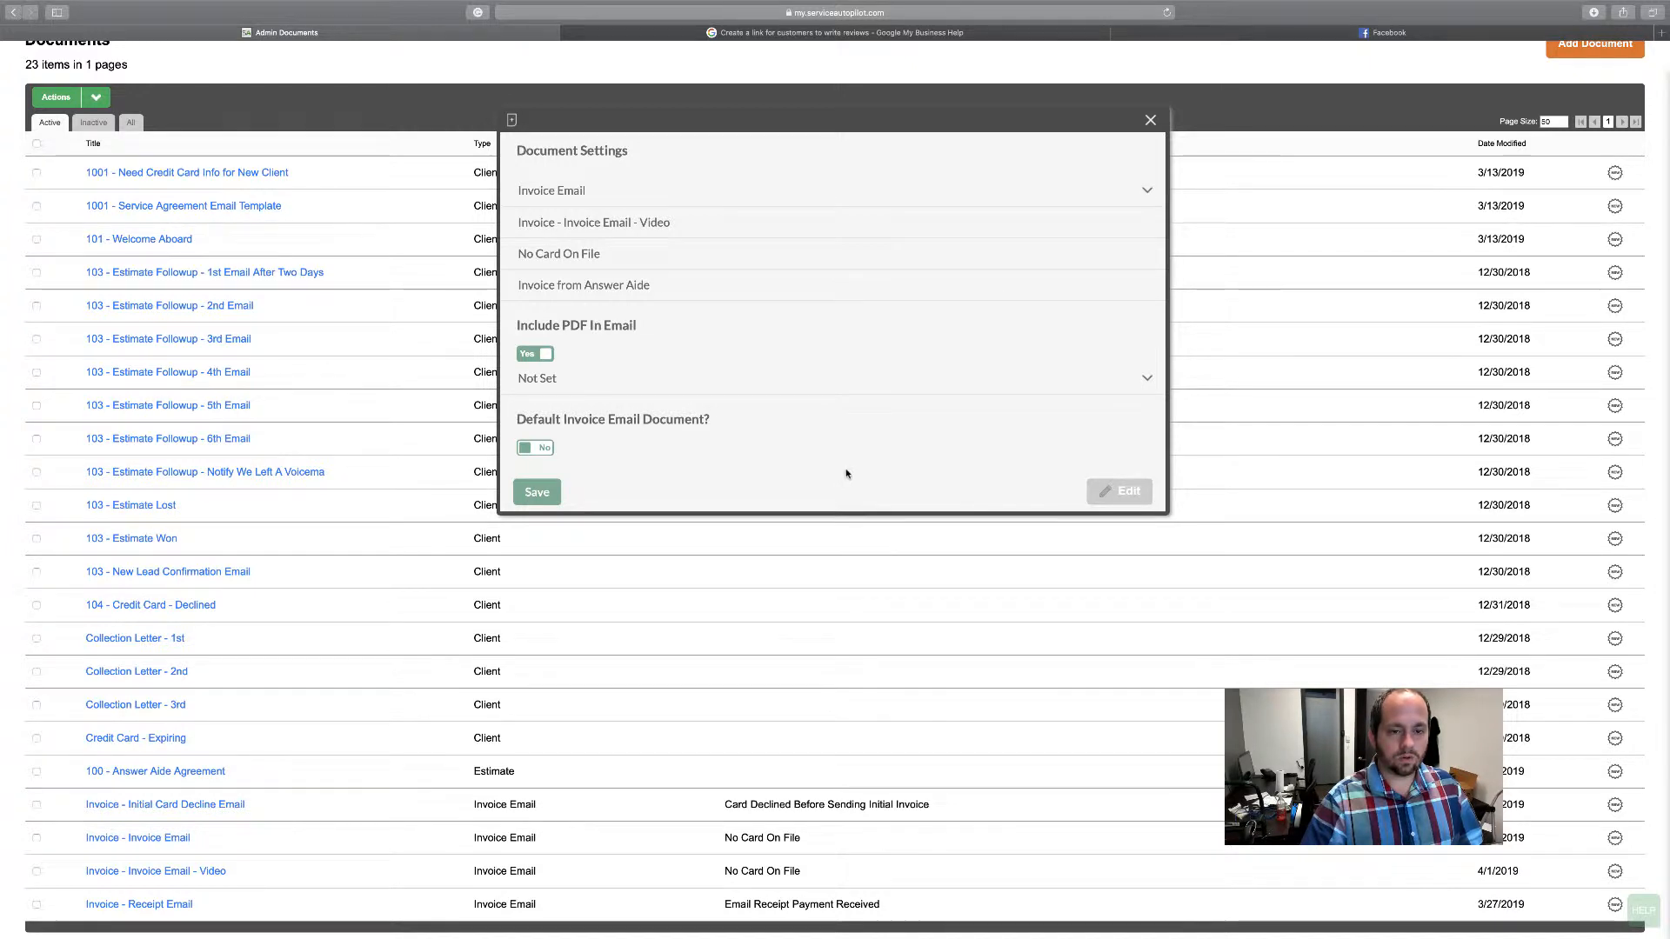
click(1117, 492)
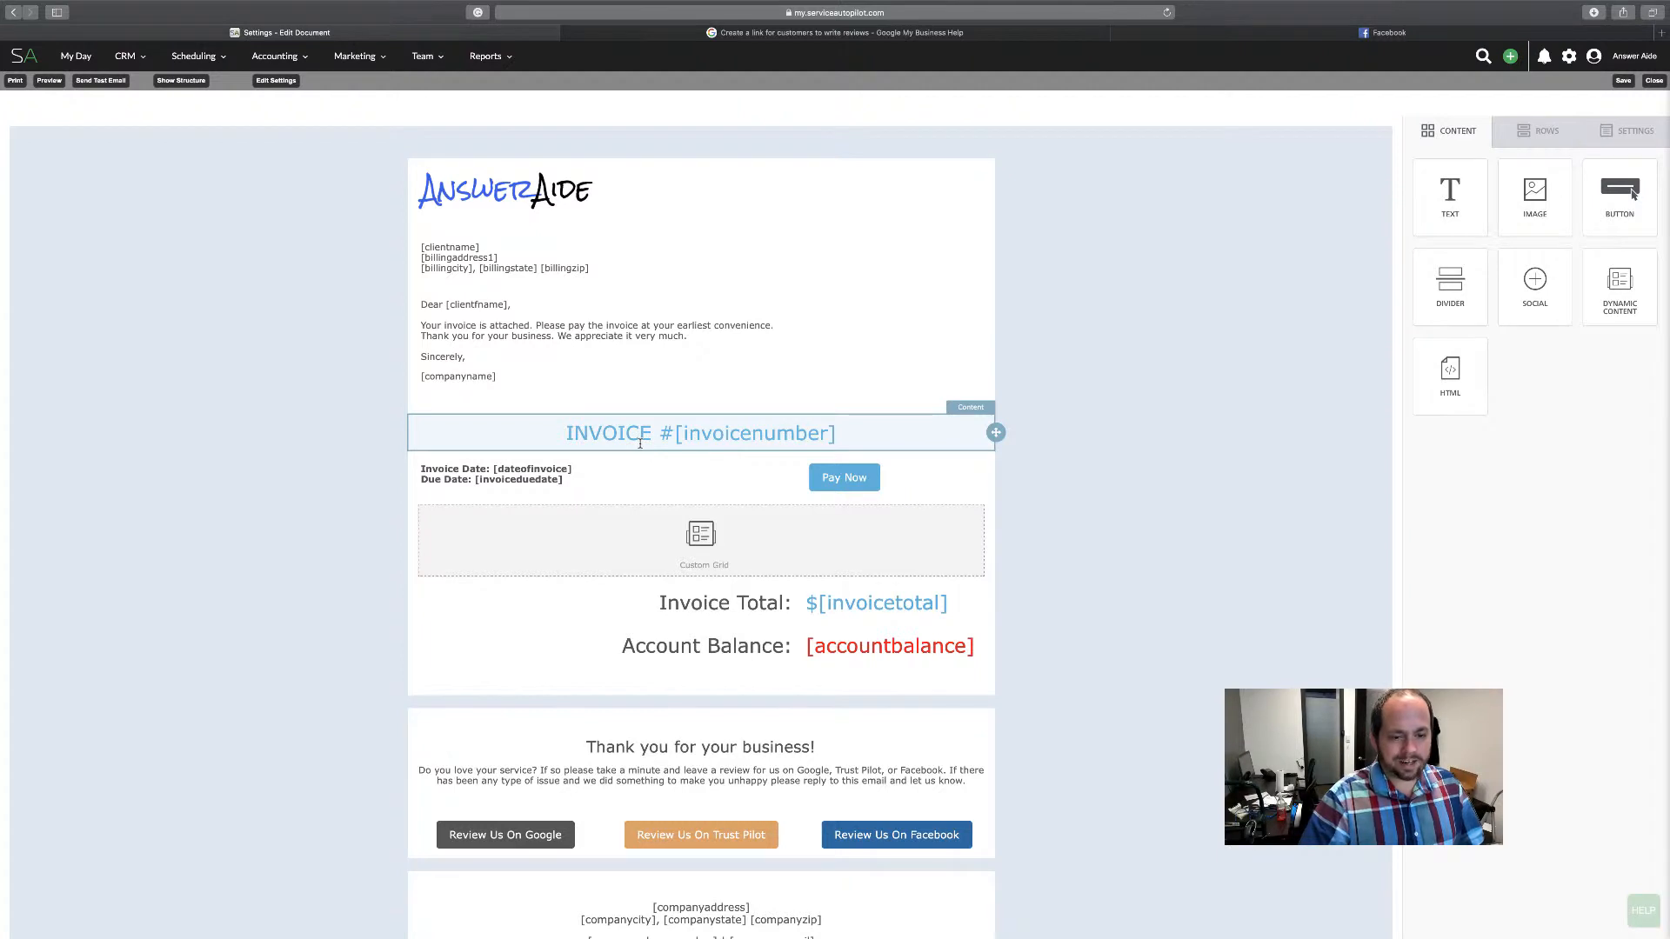
Delete the row with the Google, Trust Pilot and Facebook review buttons beneath the thank-you text.
scroll(640, 444, down, 3)
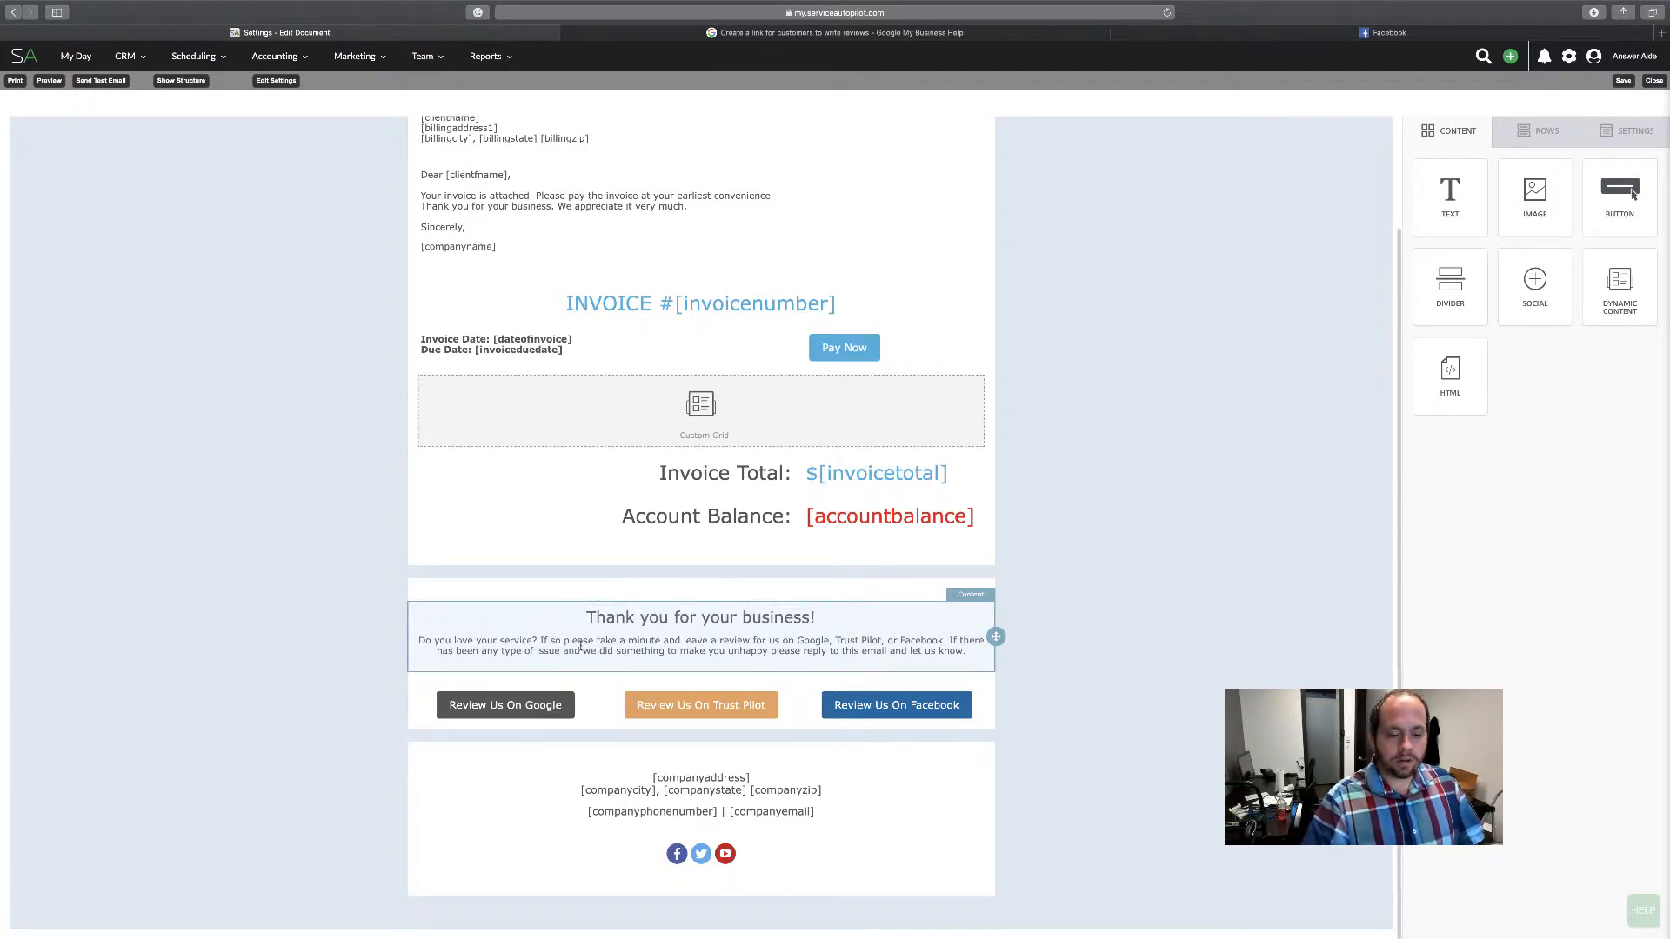
click(348, 708)
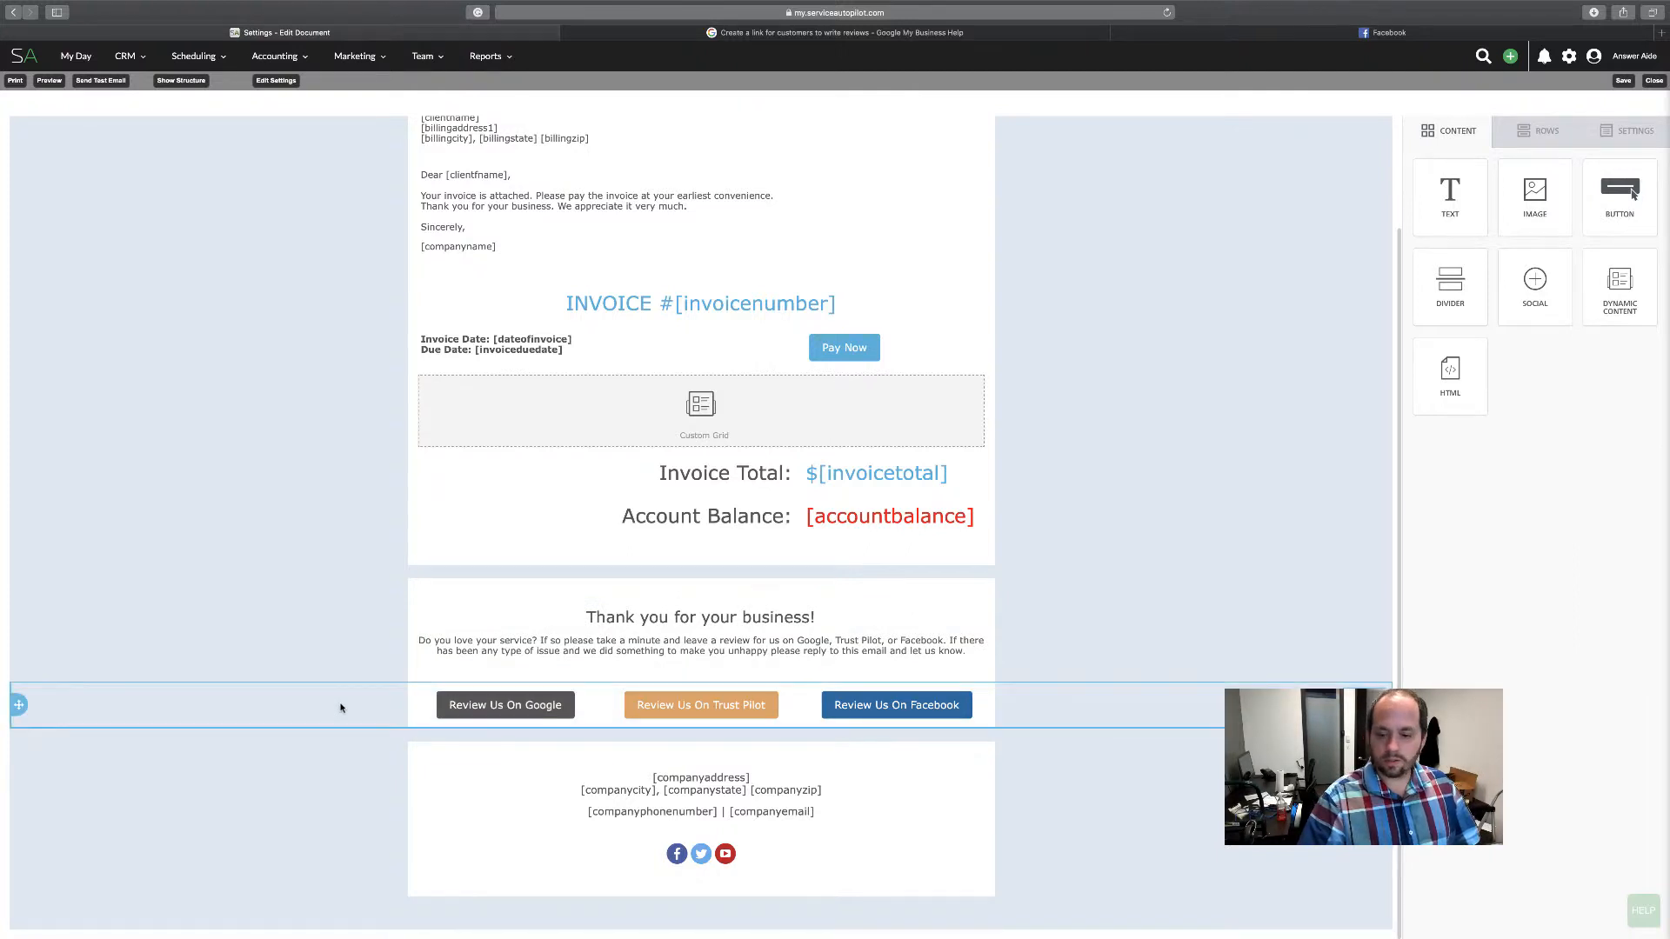
click(1355, 740)
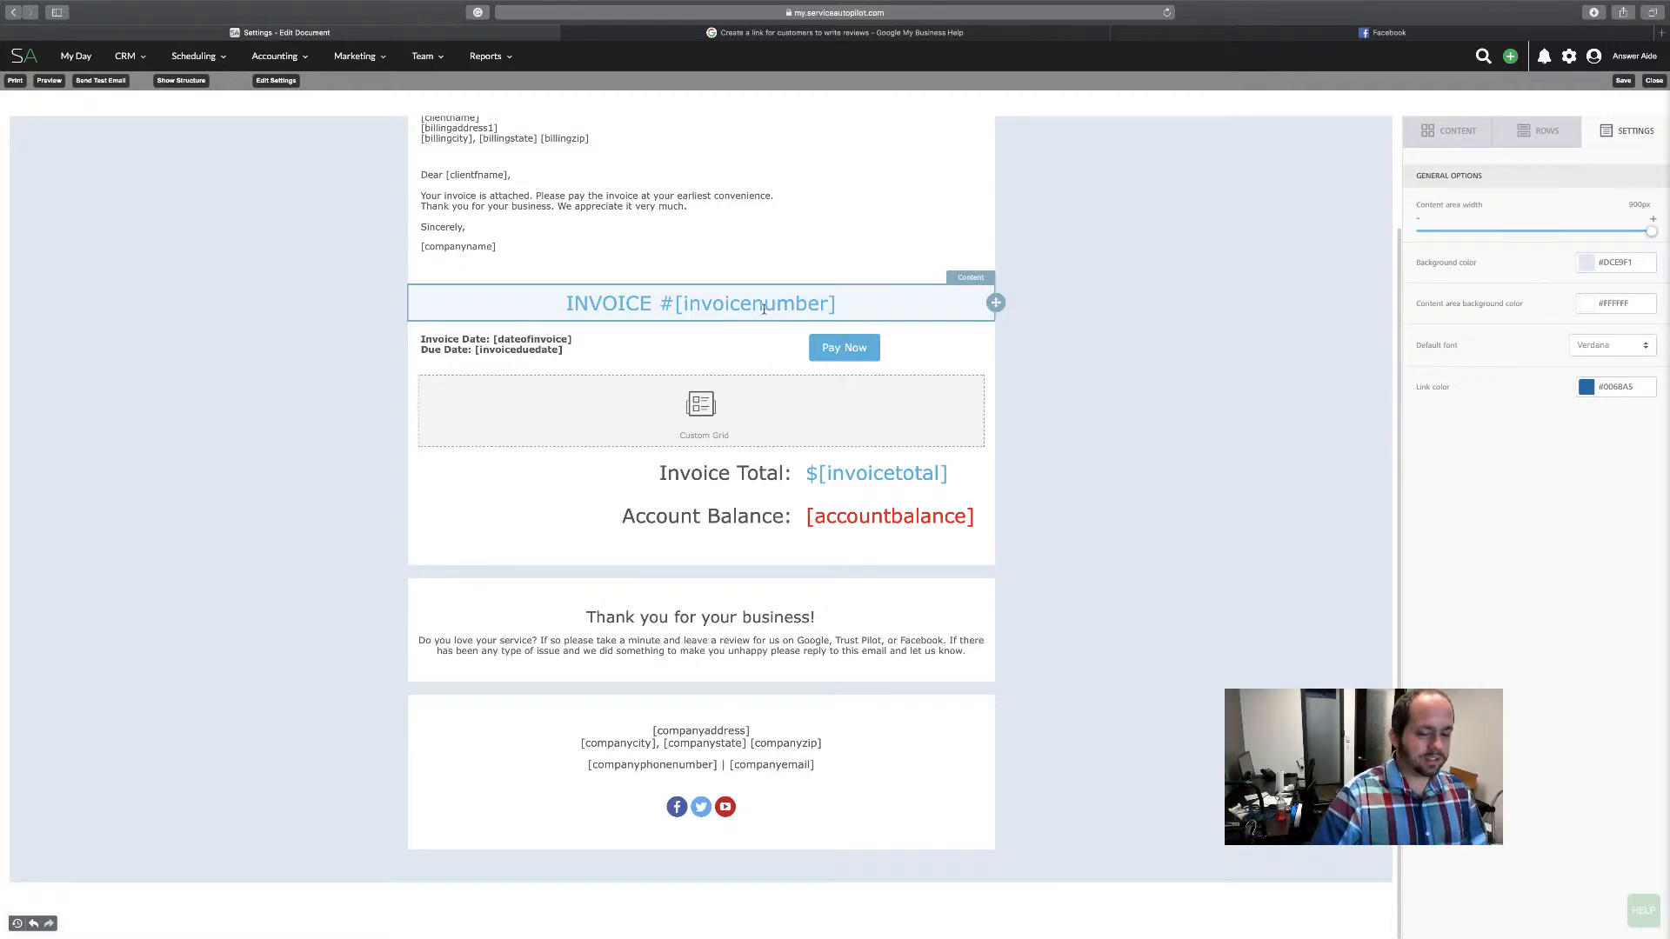
Add an equal two-column row below the Account Balance line and an equal three-column row beneath it.
click(1450, 131)
click(1540, 129)
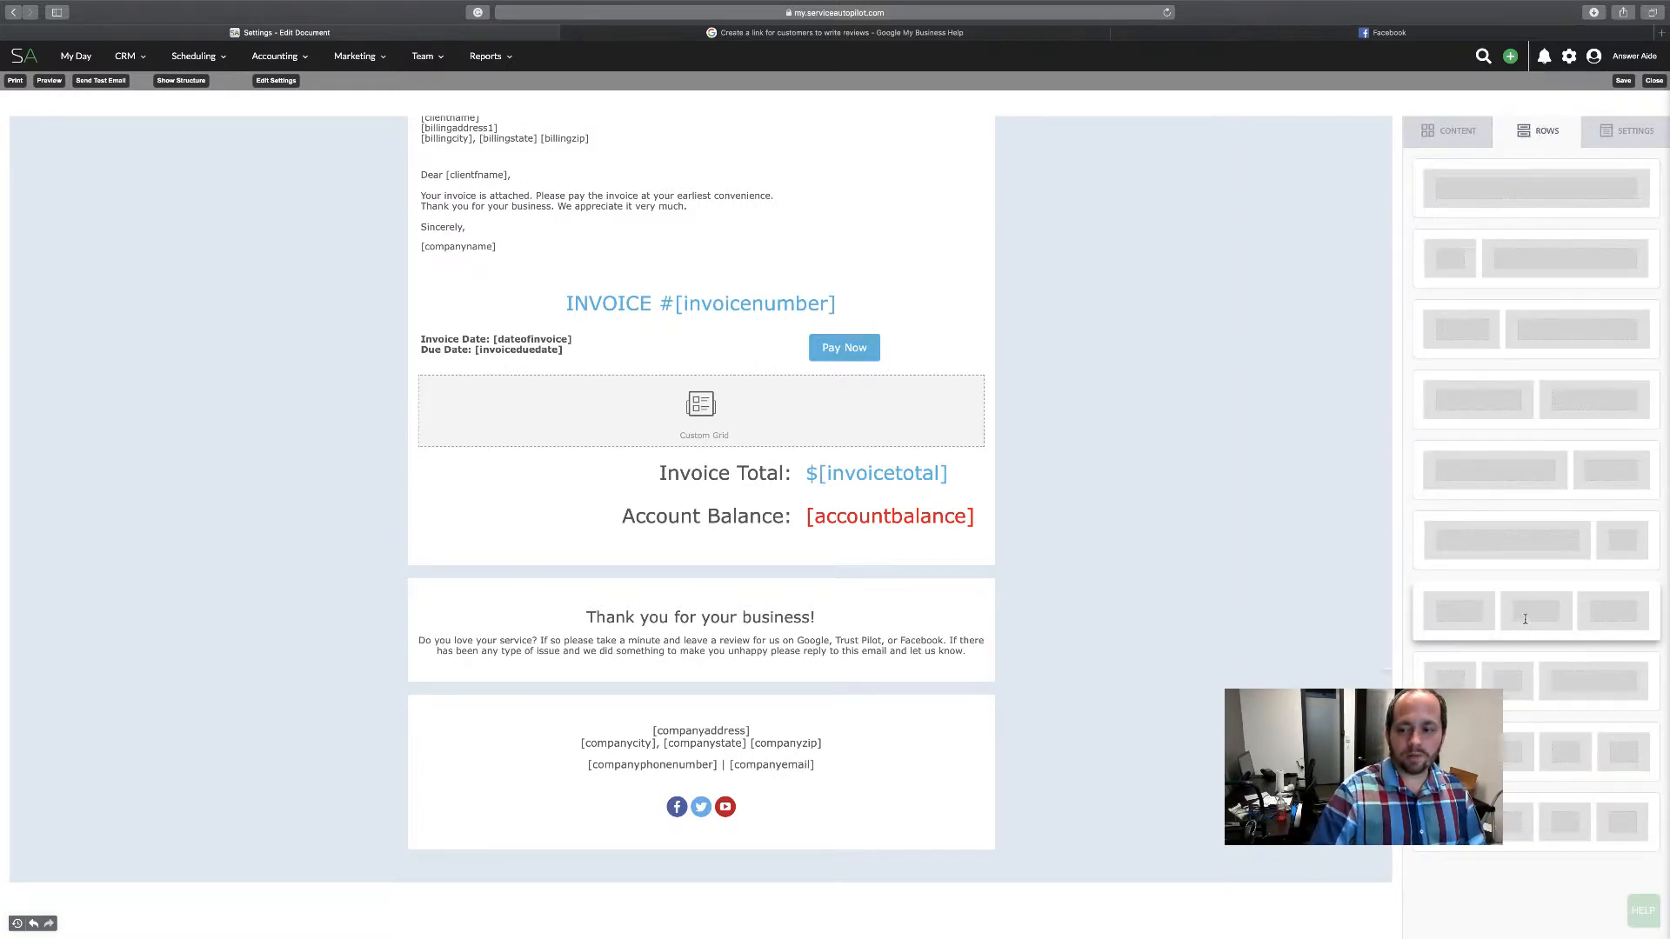
drag(1522, 619, 1498, 631)
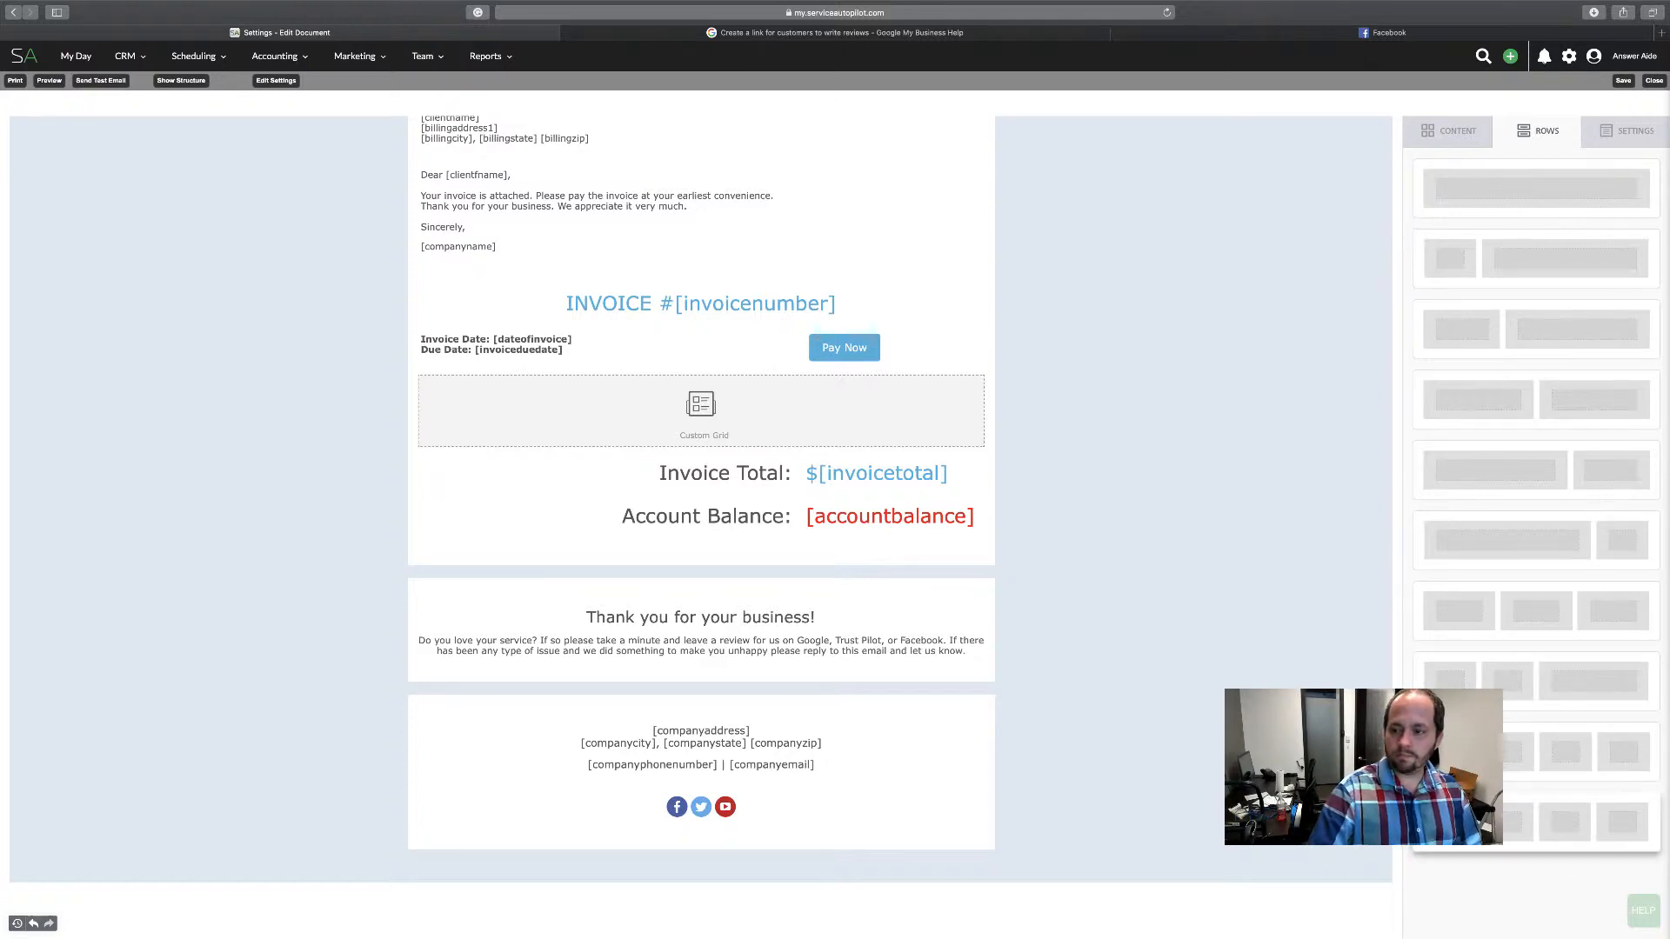
drag(1522, 387, 659, 533)
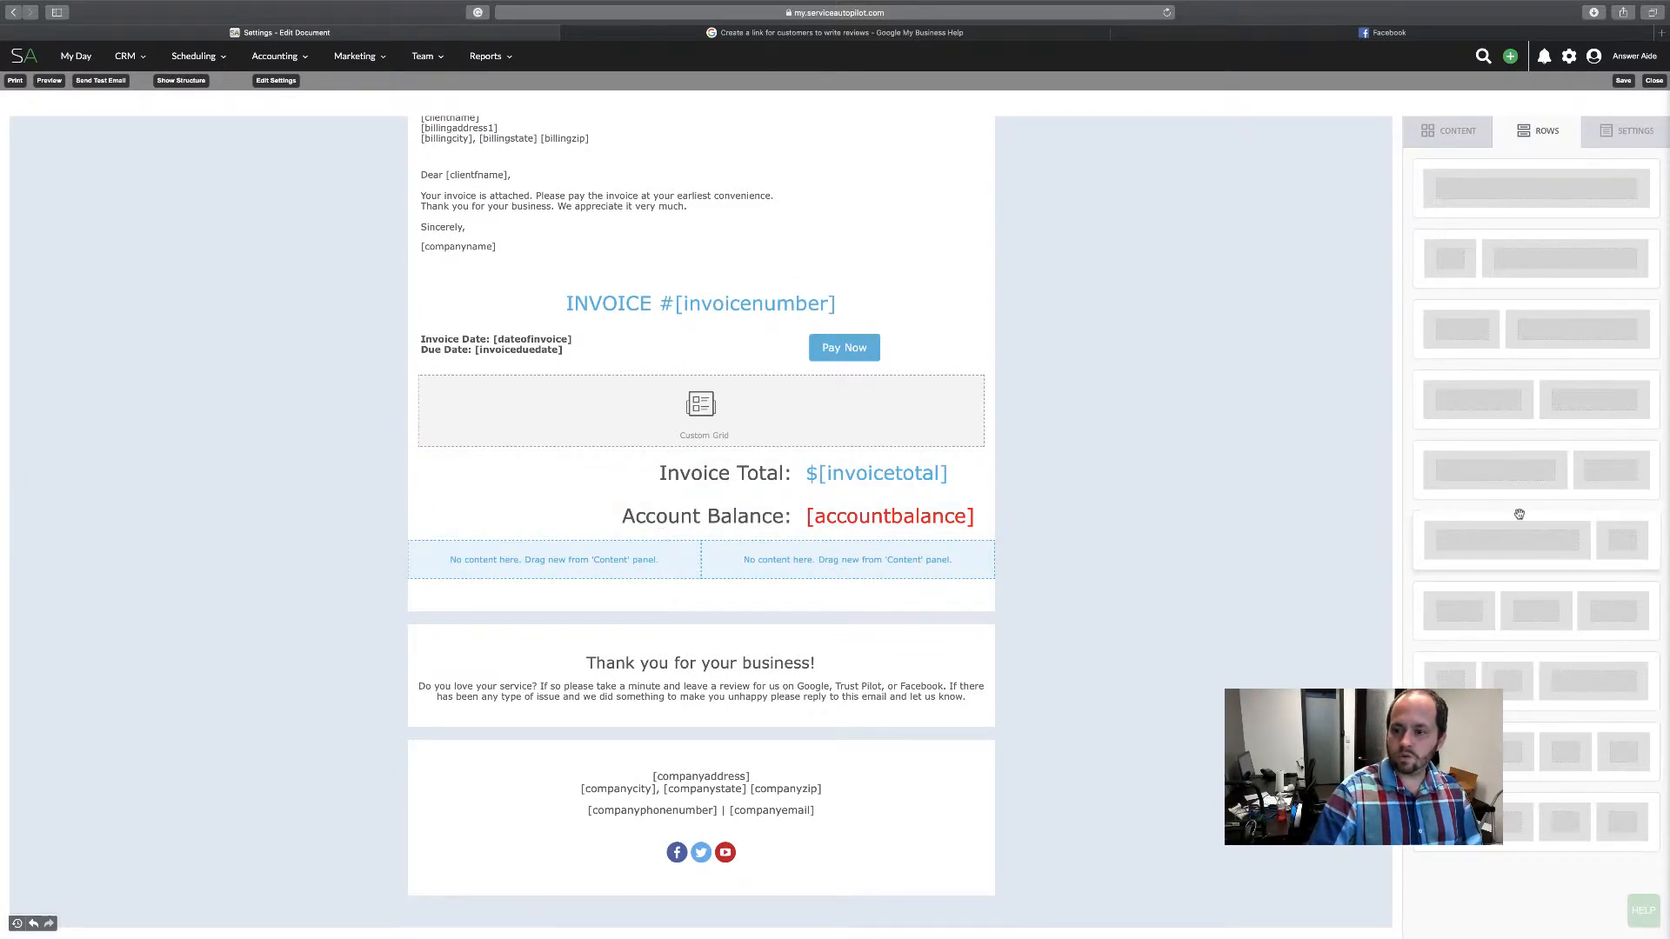
drag(1563, 628, 726, 581)
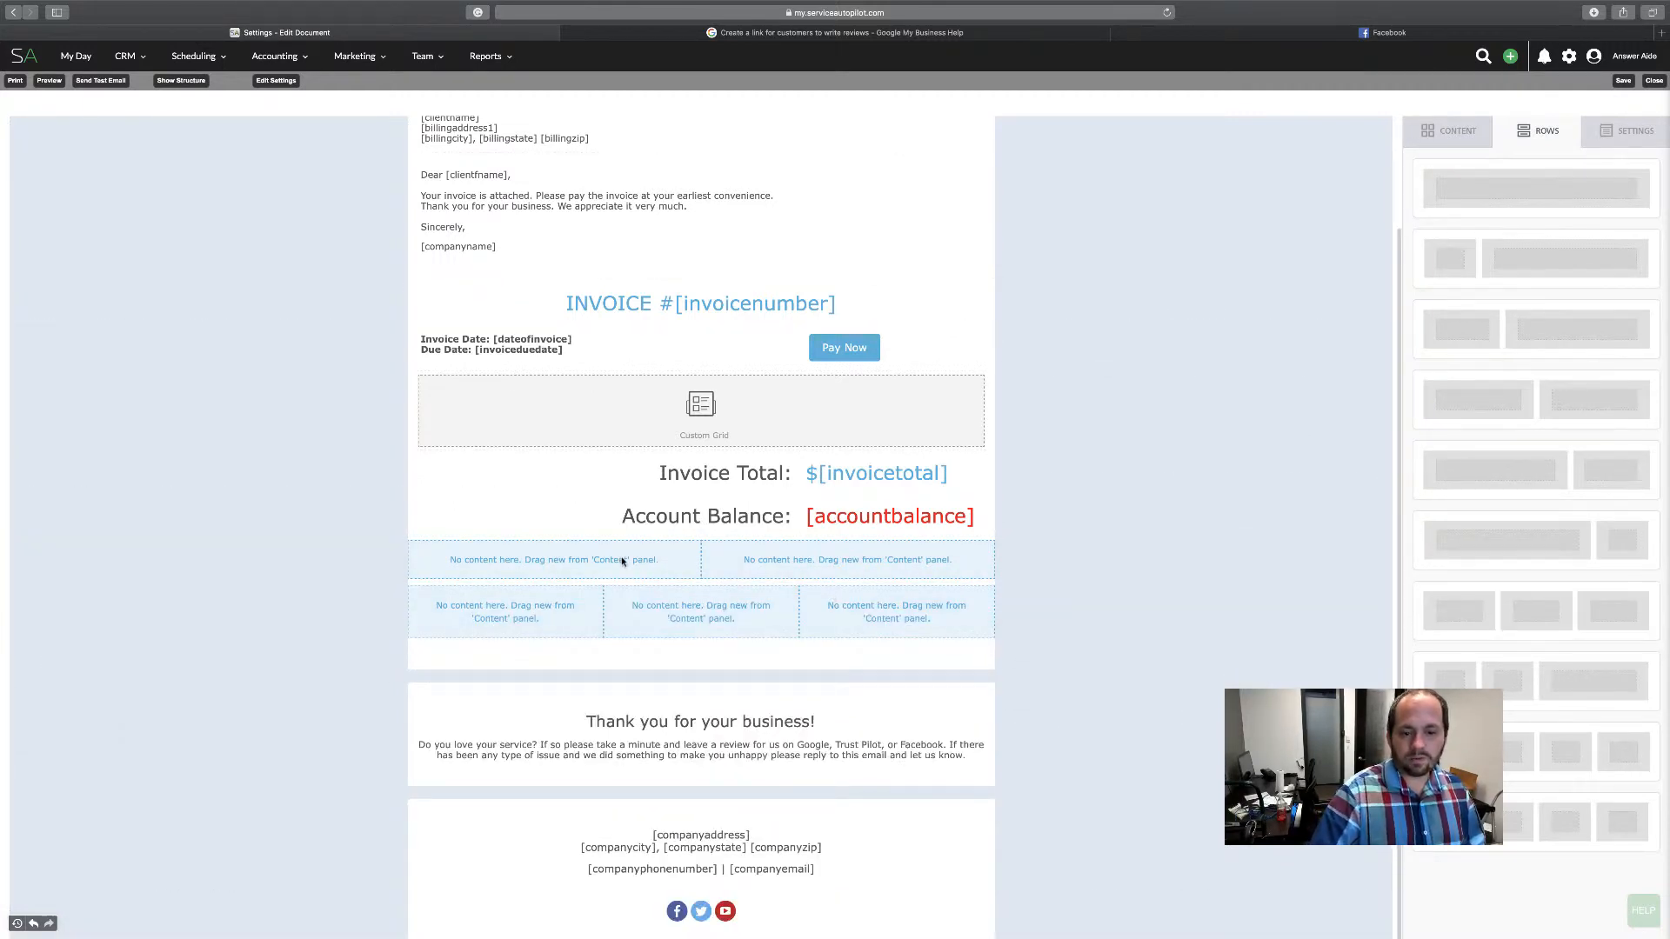
Place a button in each of the five empty columns of the two new rows.
click(1455, 142)
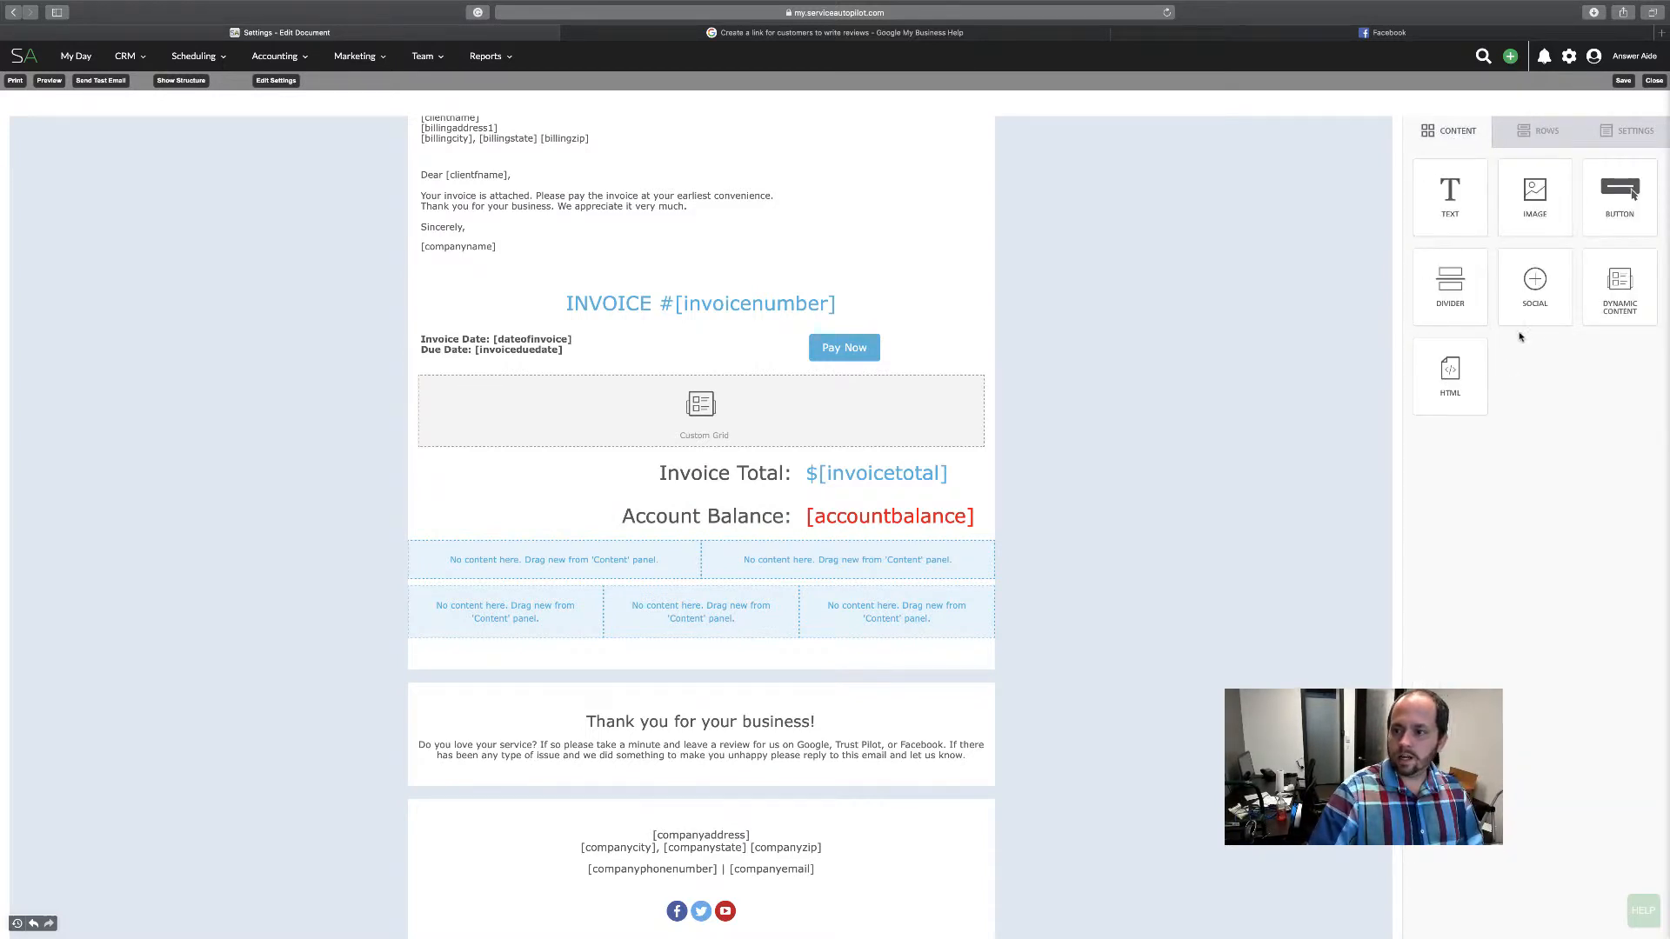
drag(1619, 198, 591, 570)
scroll(766, 545, up, 1)
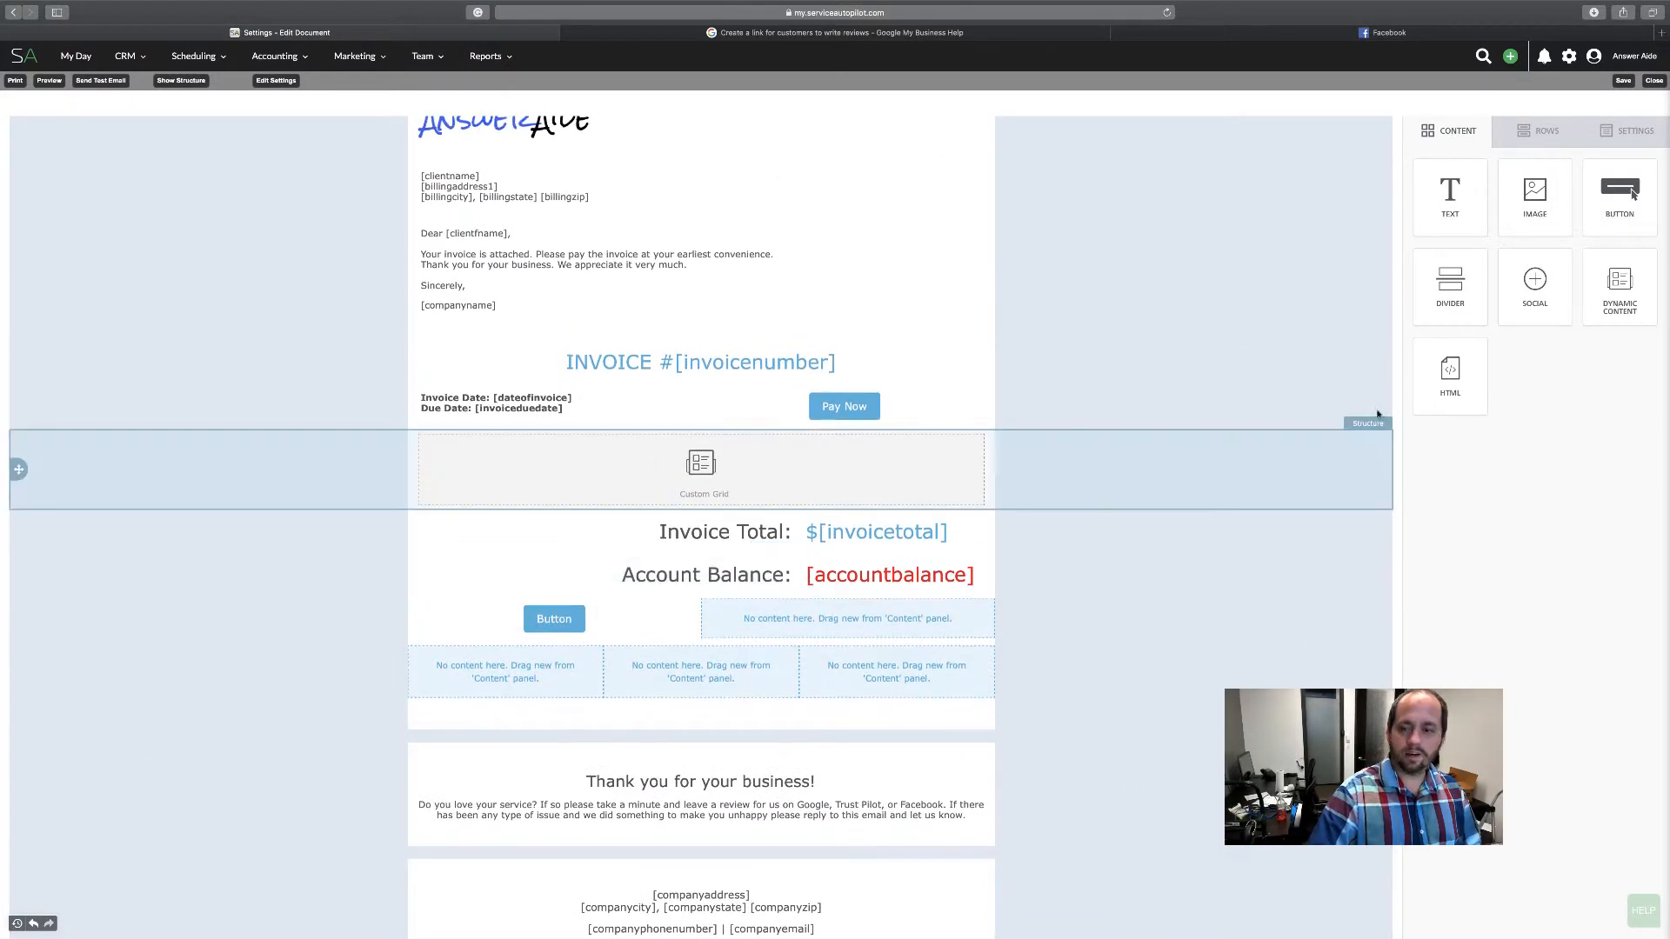
drag(1620, 195, 788, 613)
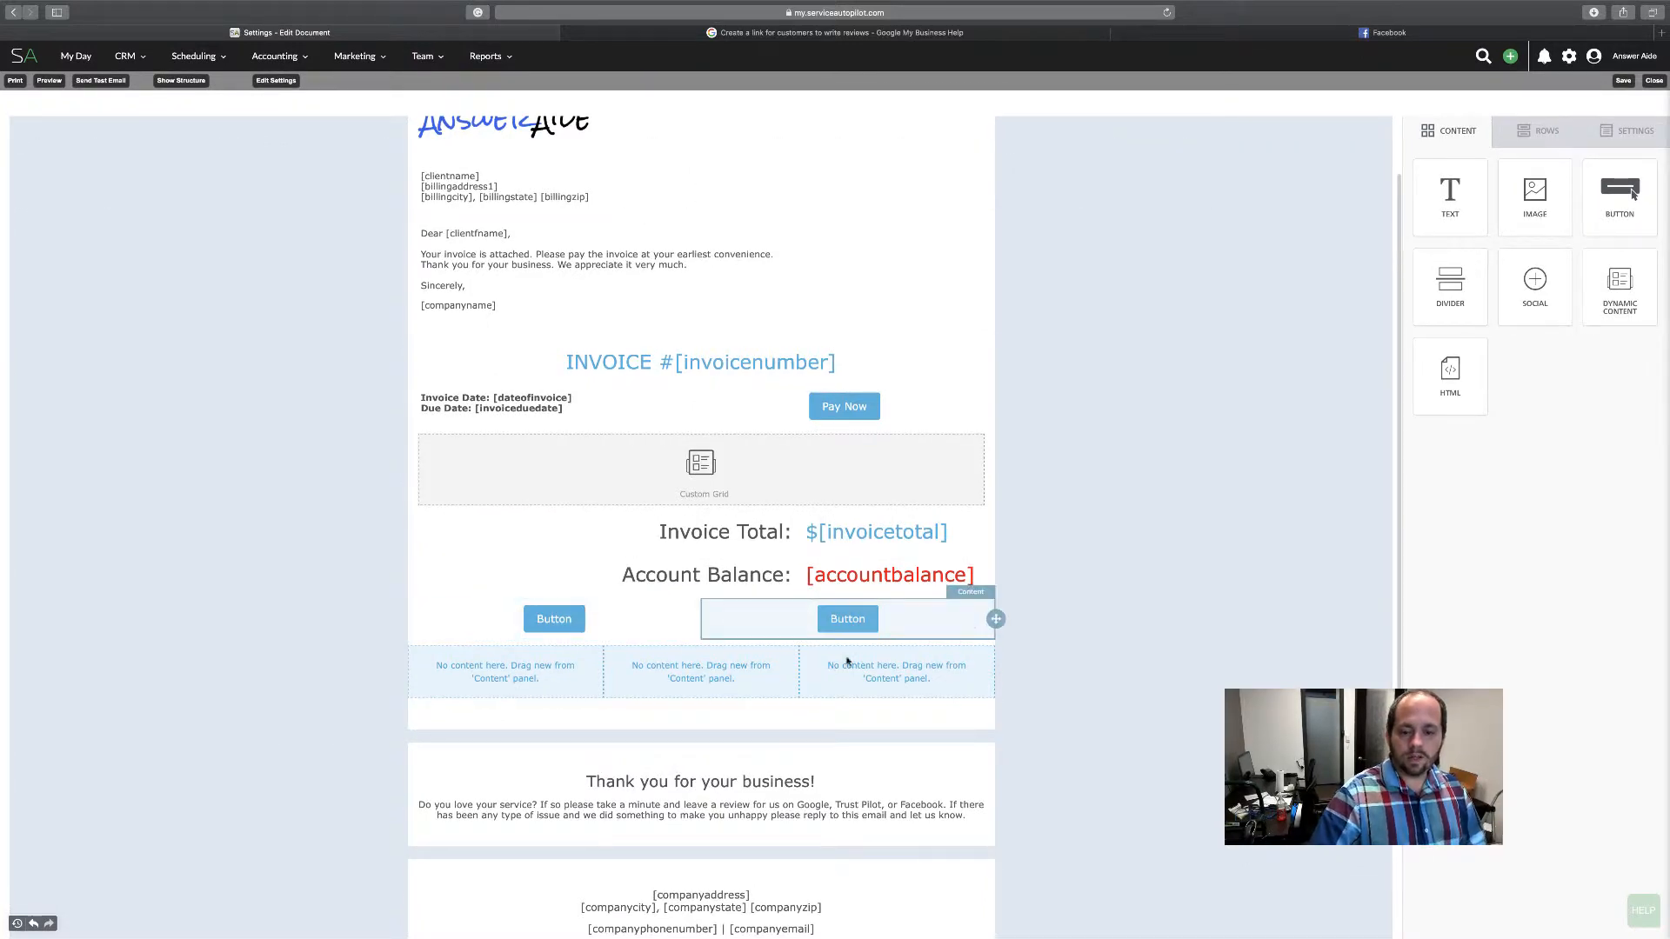
drag(1583, 230, 491, 673)
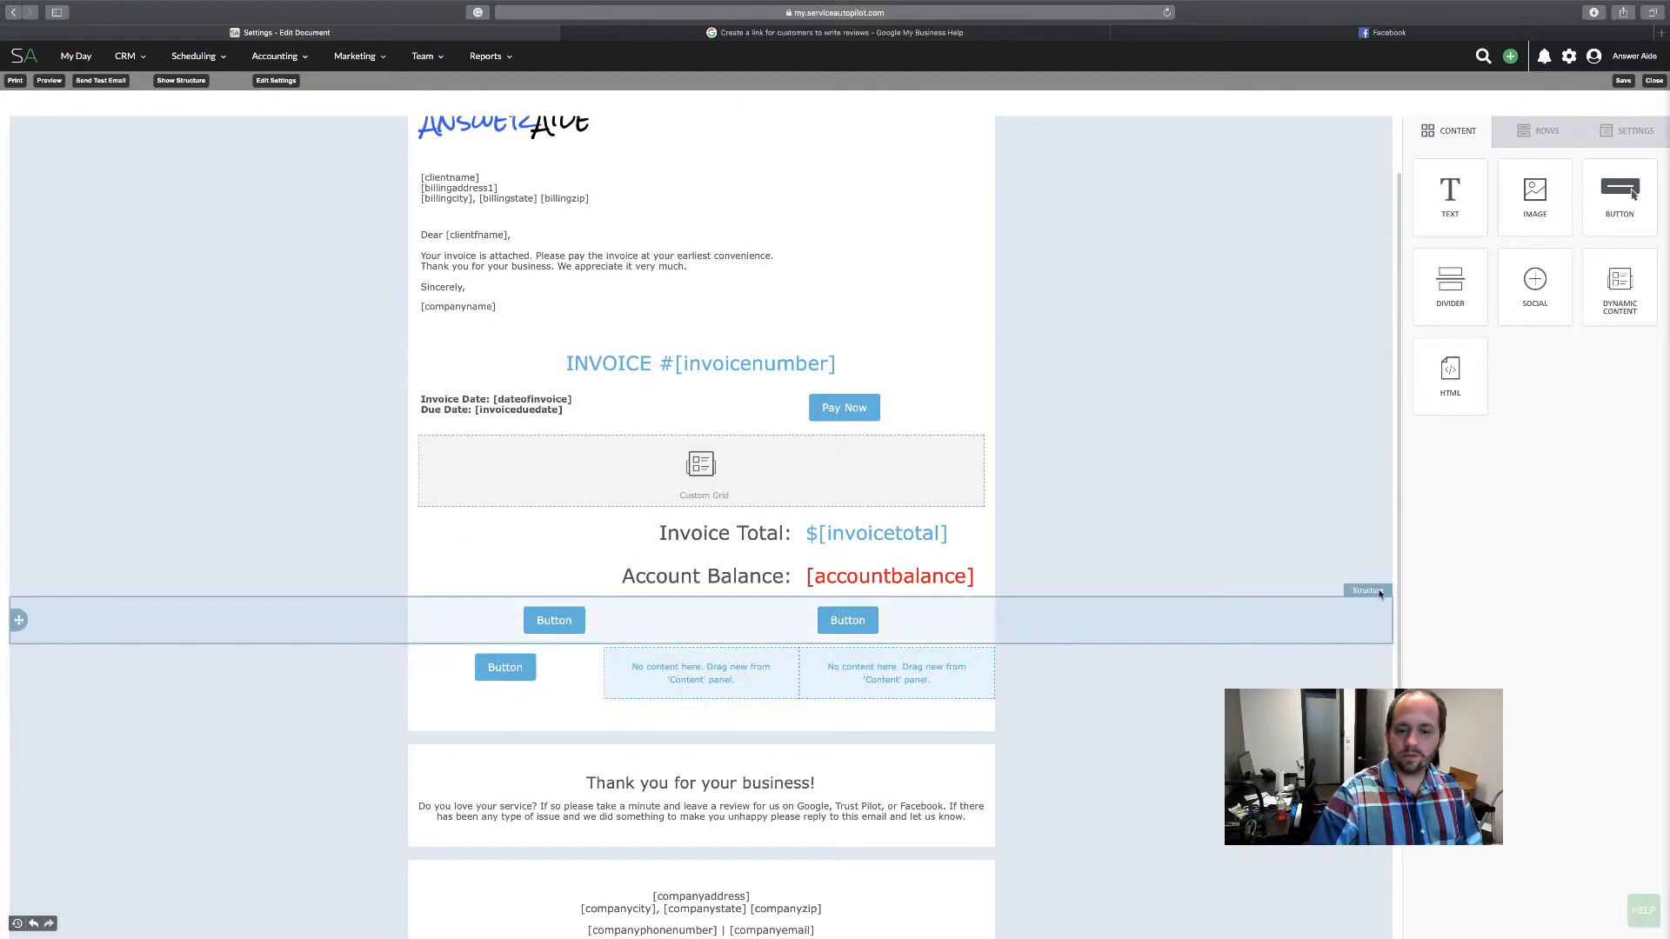
drag(1620, 195, 748, 678)
drag(1632, 193, 872, 643)
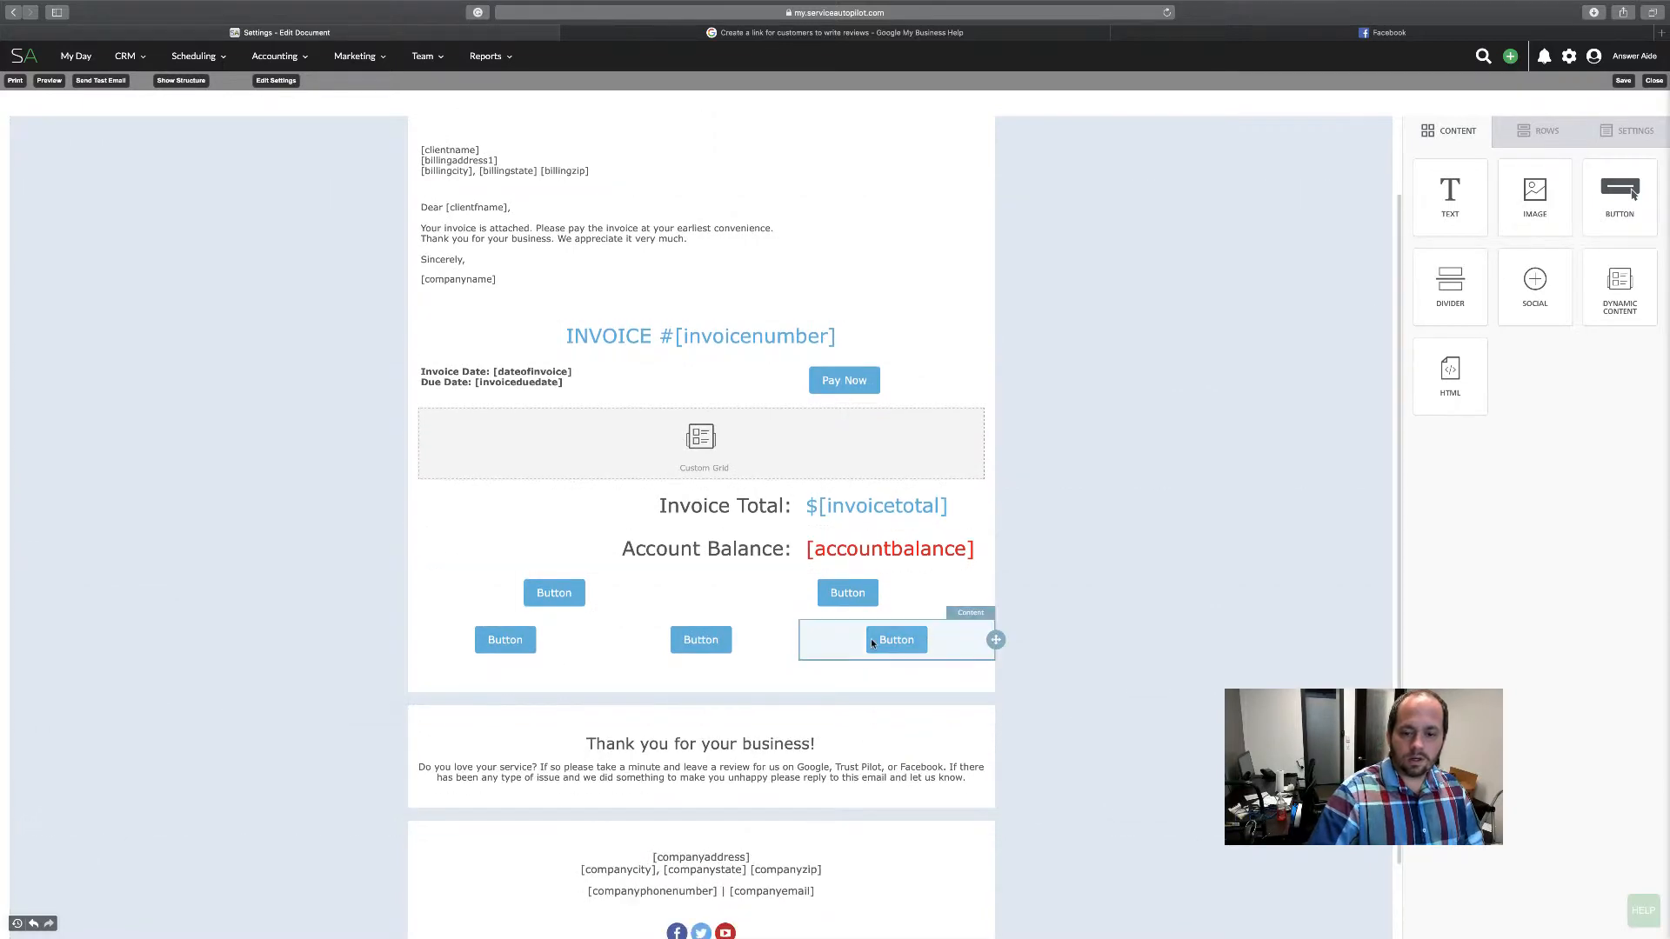
click(648, 600)
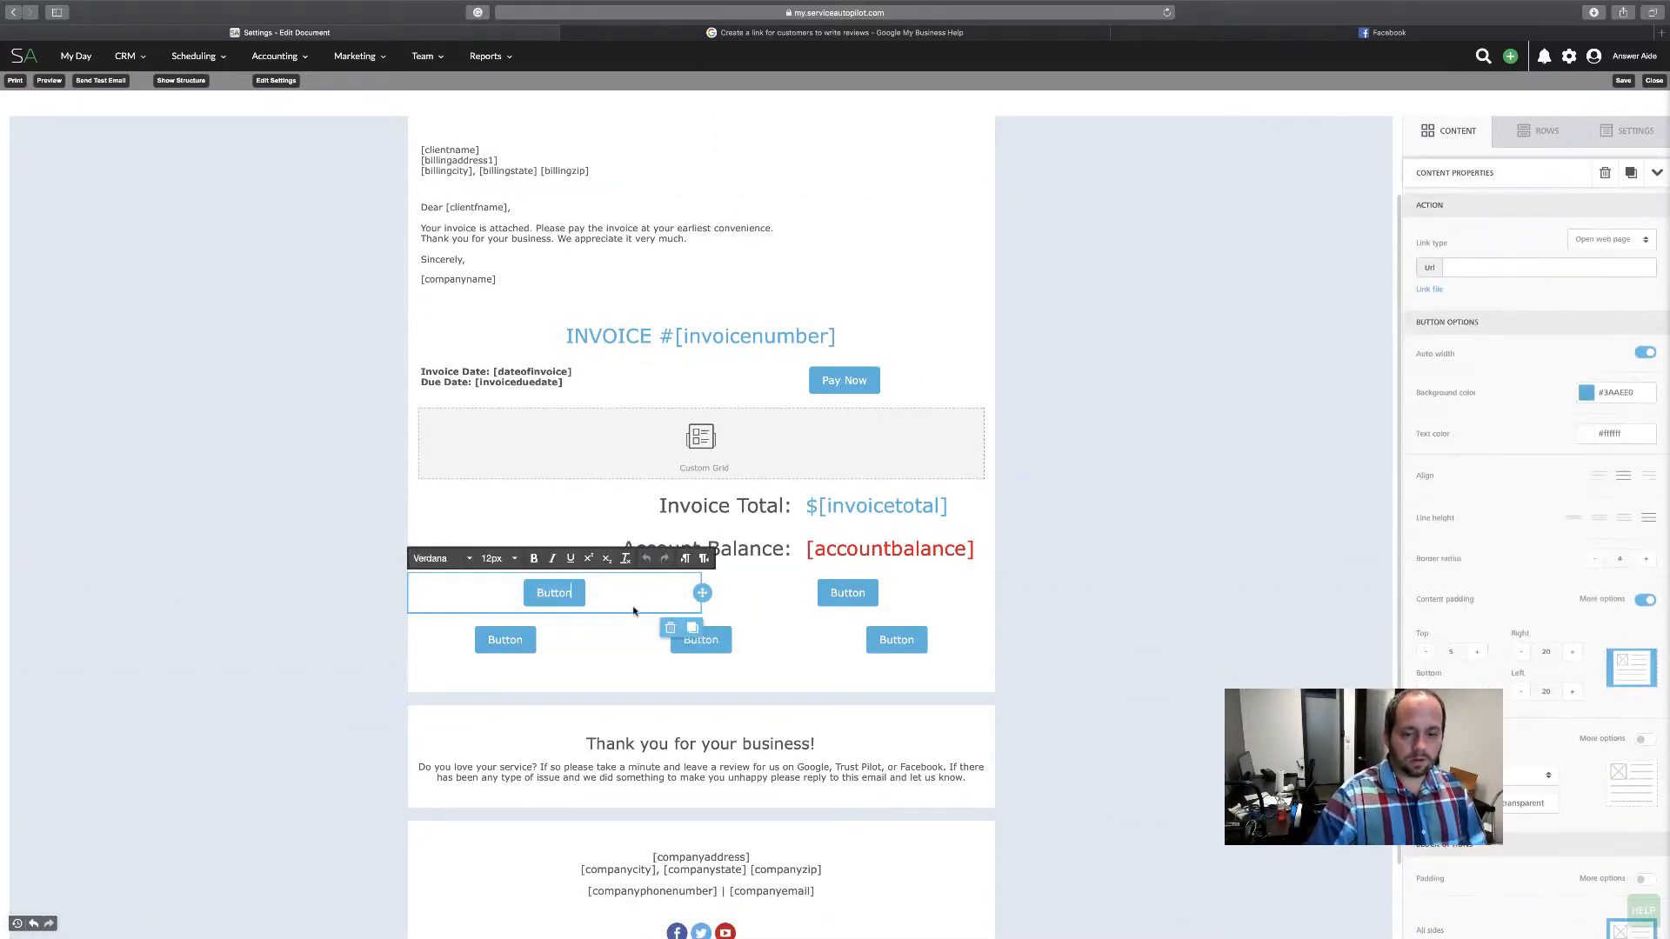
click(560, 594)
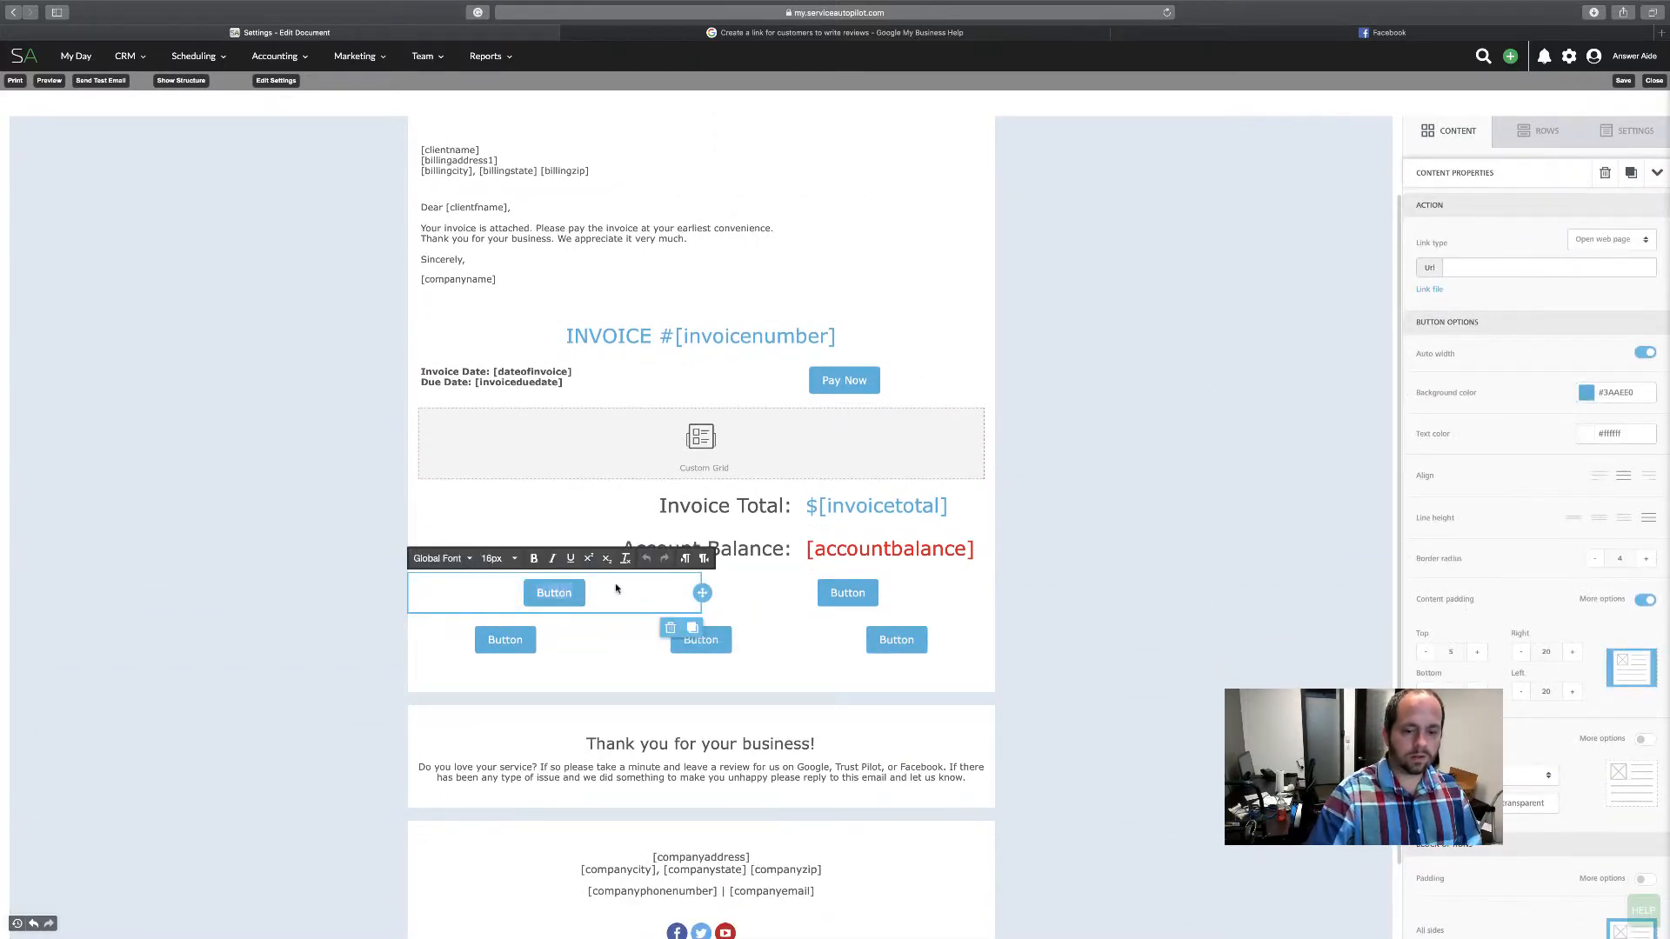
double_click(554, 596)
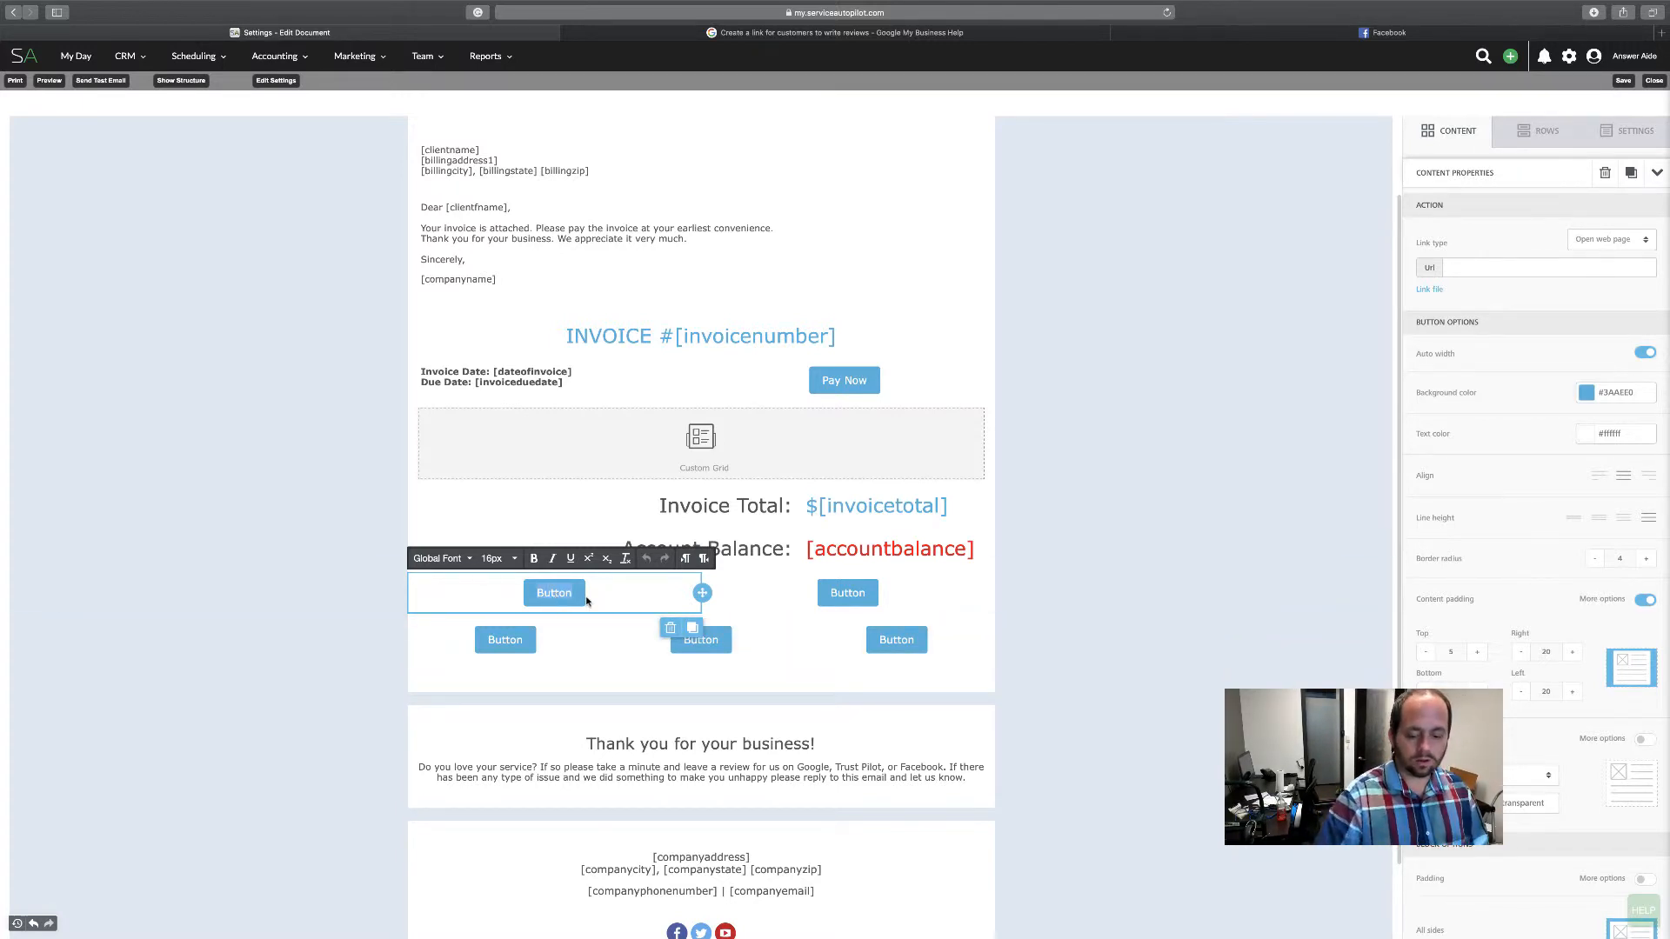
key(BackSpace)
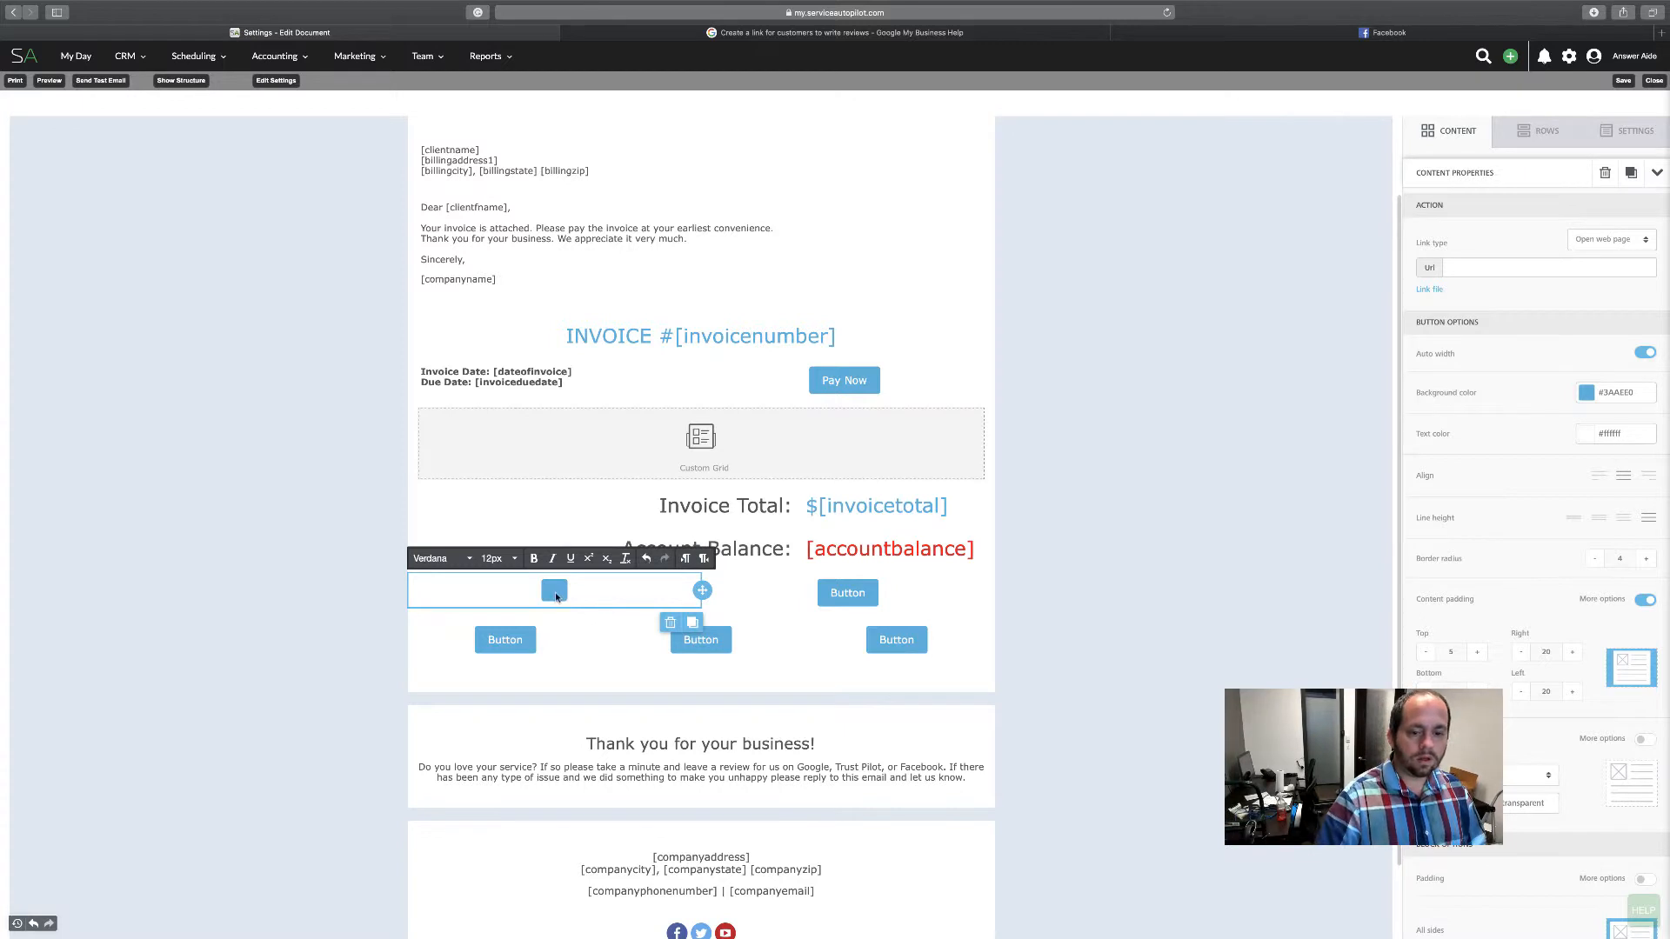
scroll(556, 587, down, 1)
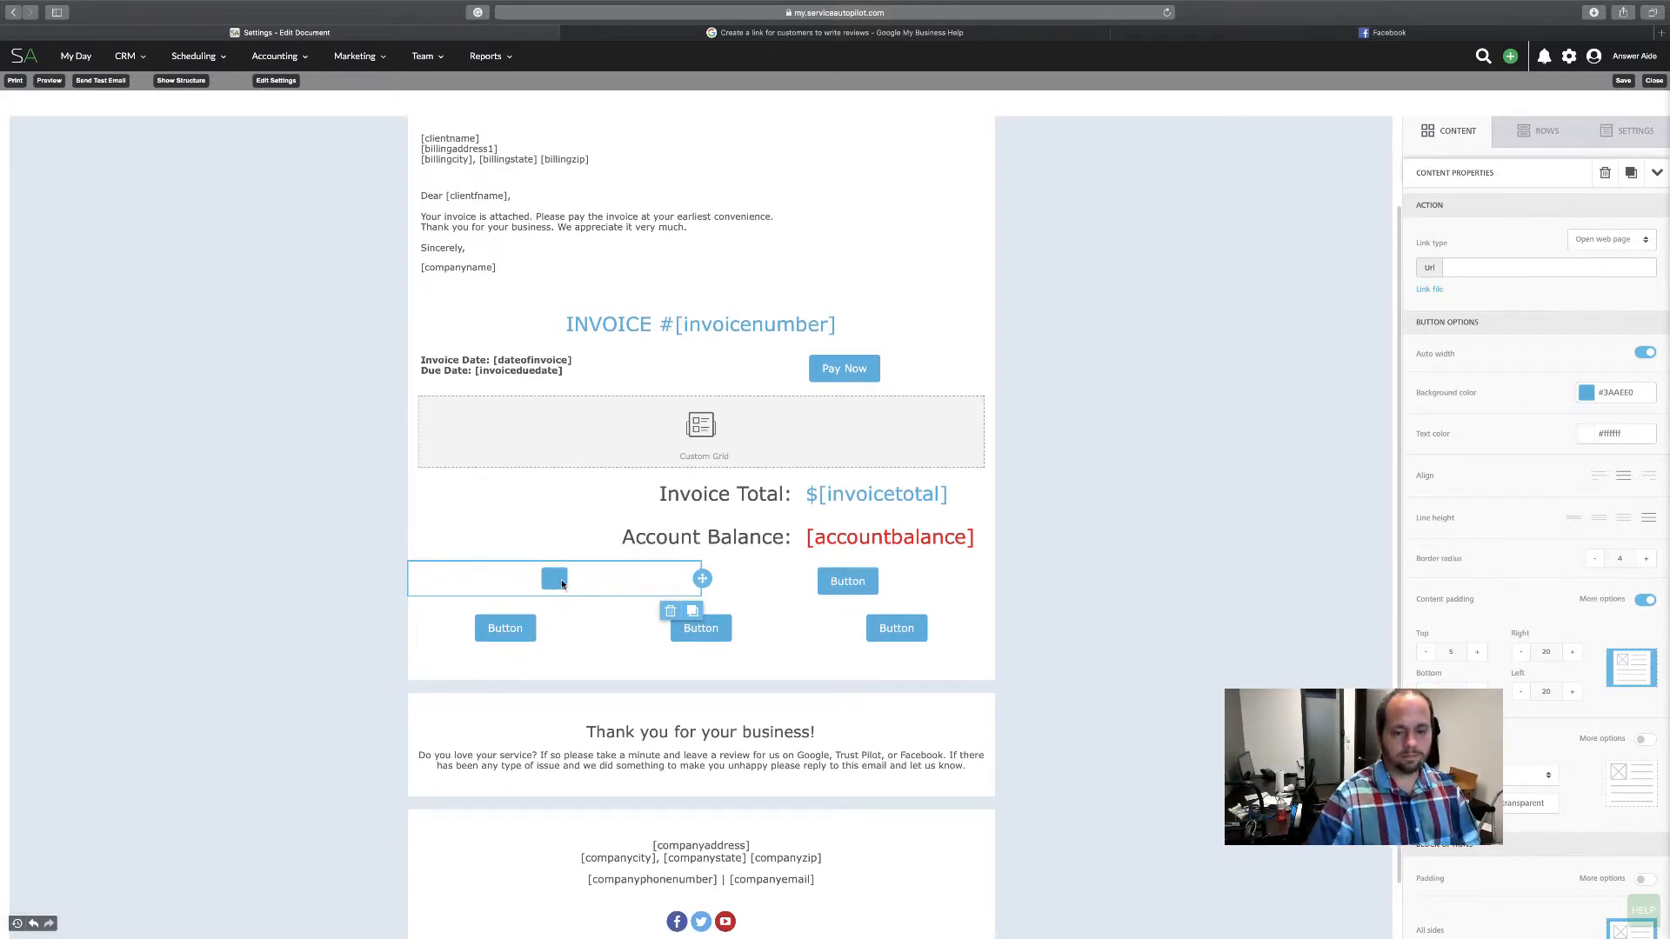
scroll(561, 584, up, 1)
double_click(556, 595)
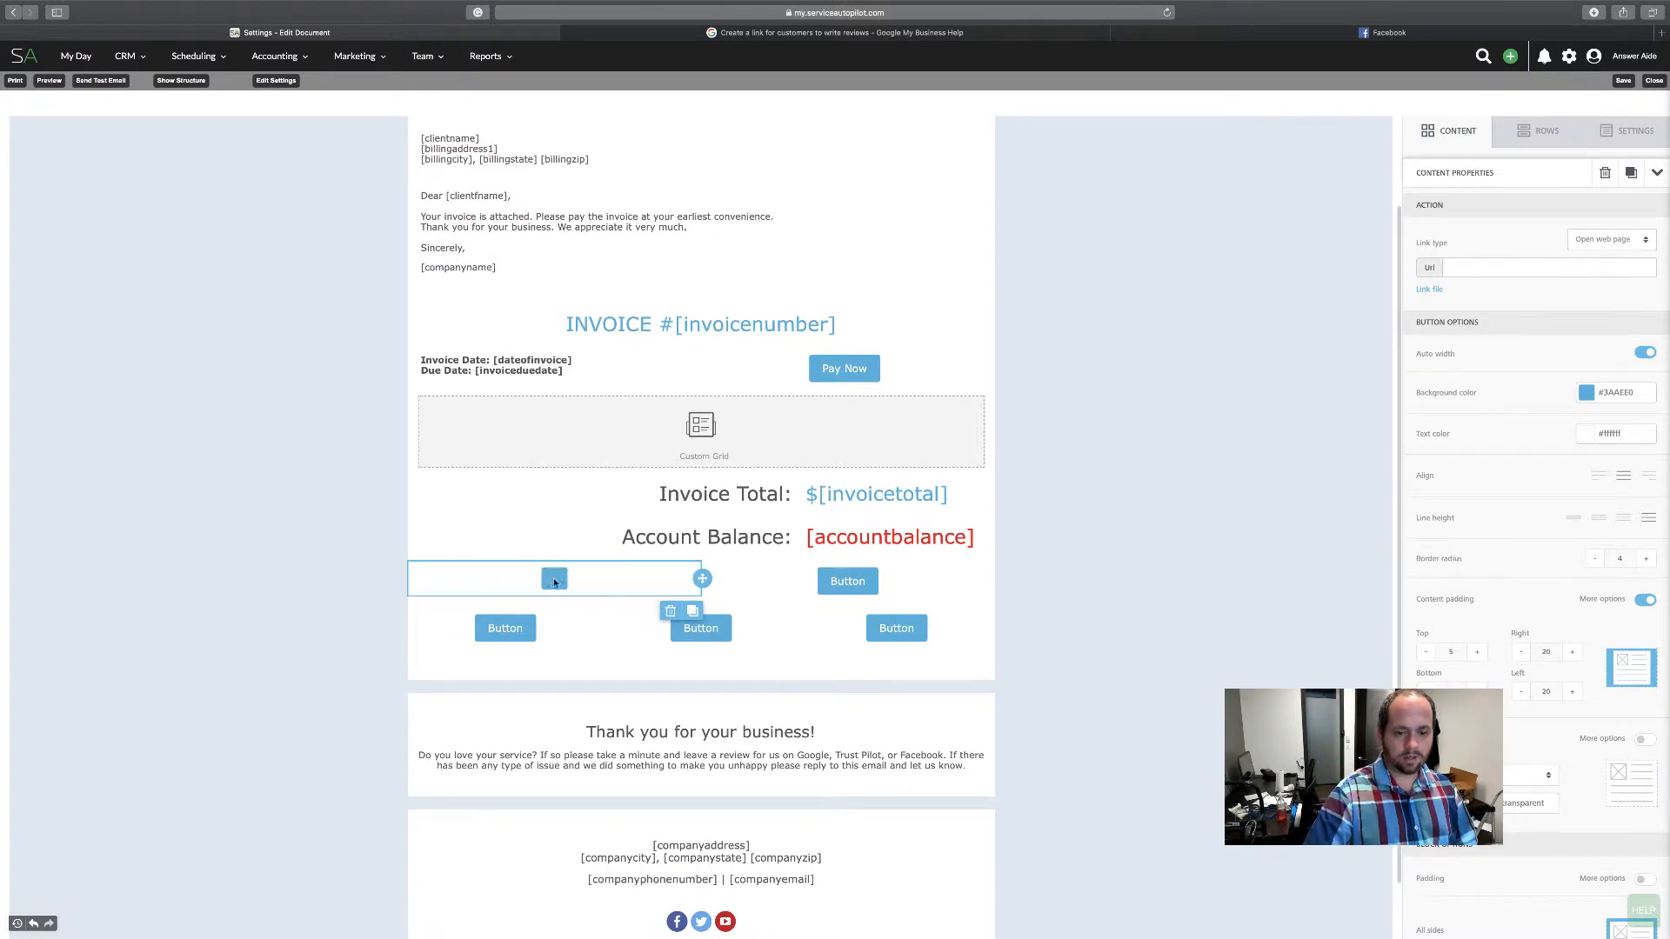
click(669, 612)
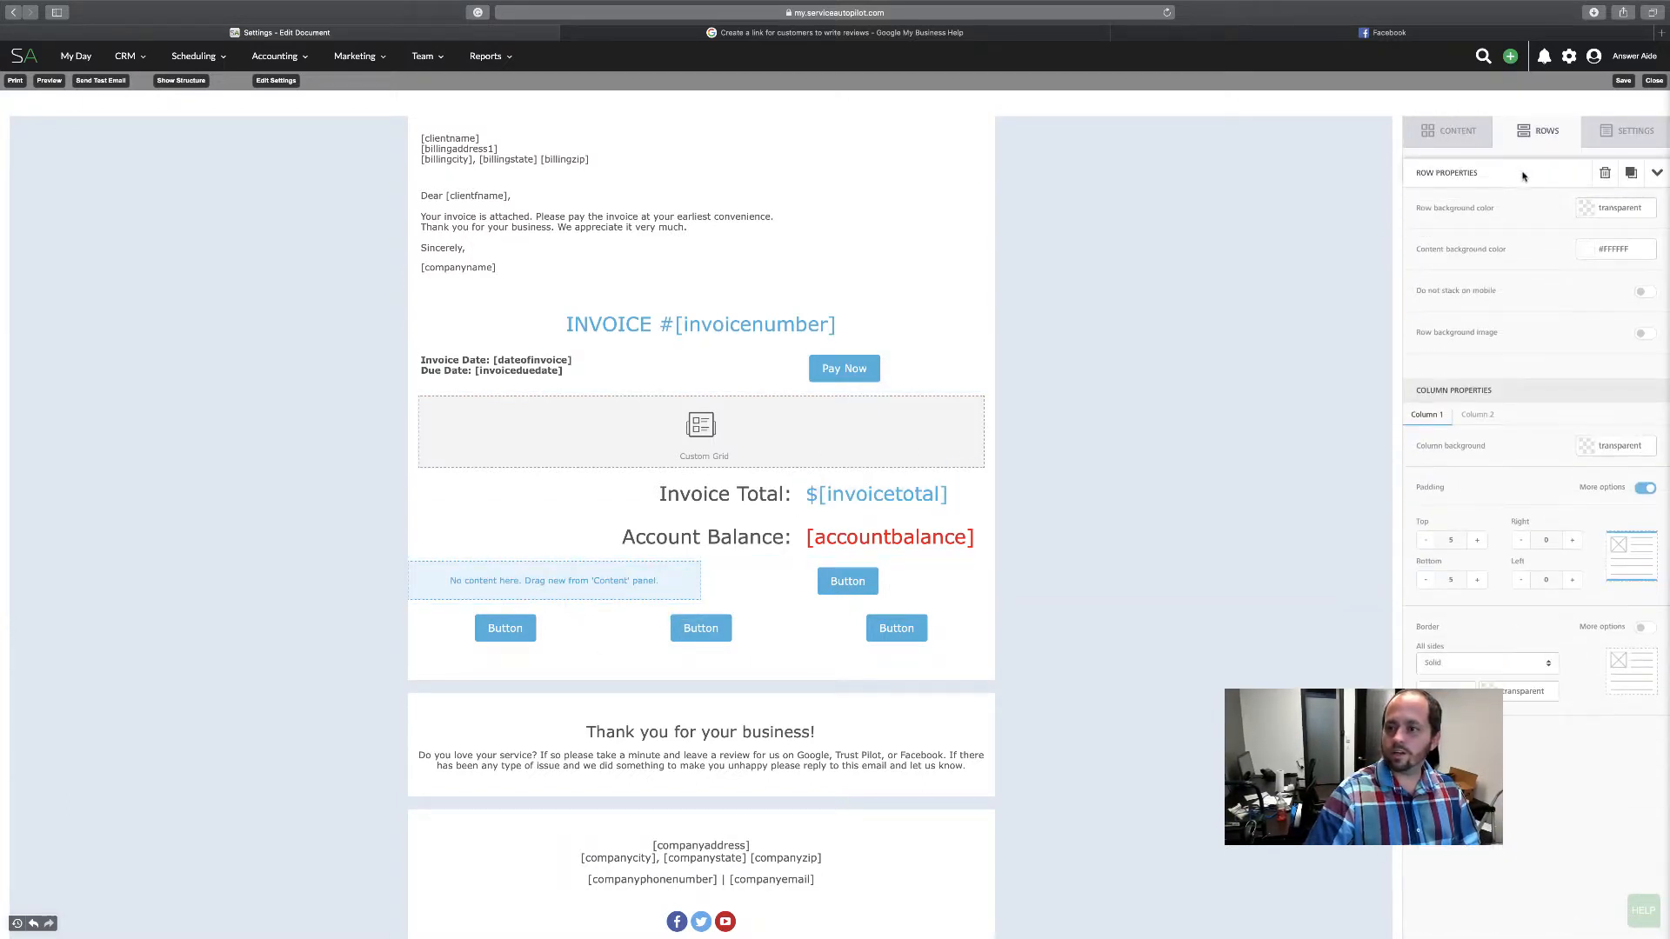
click(1461, 139)
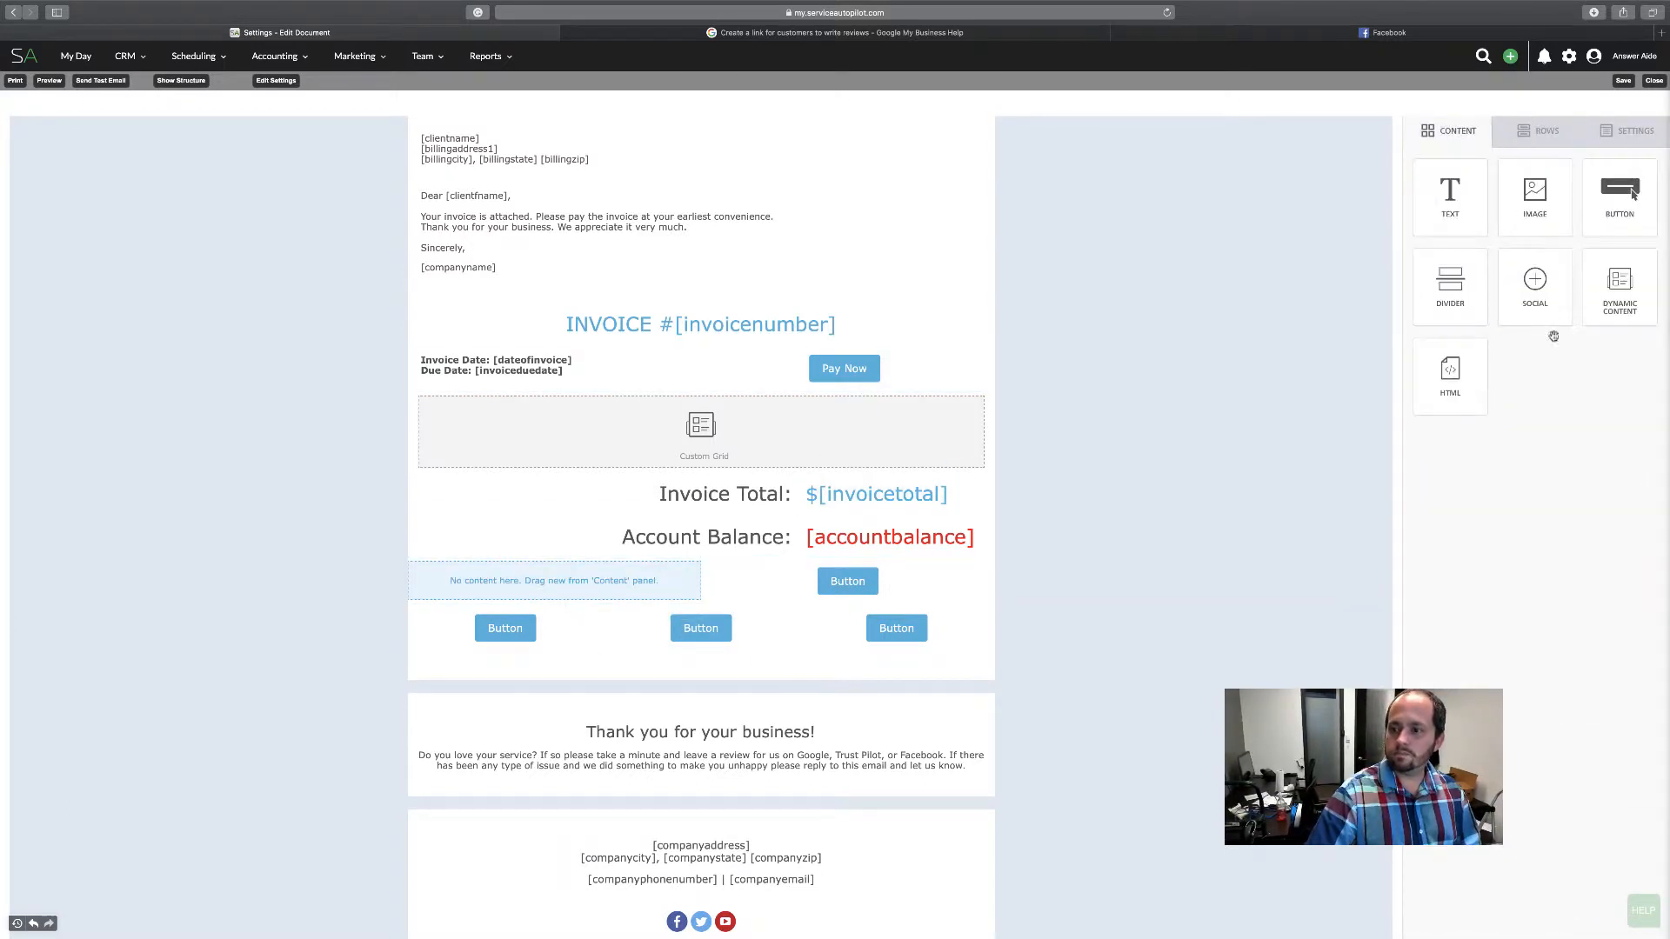
drag(1611, 231, 561, 596)
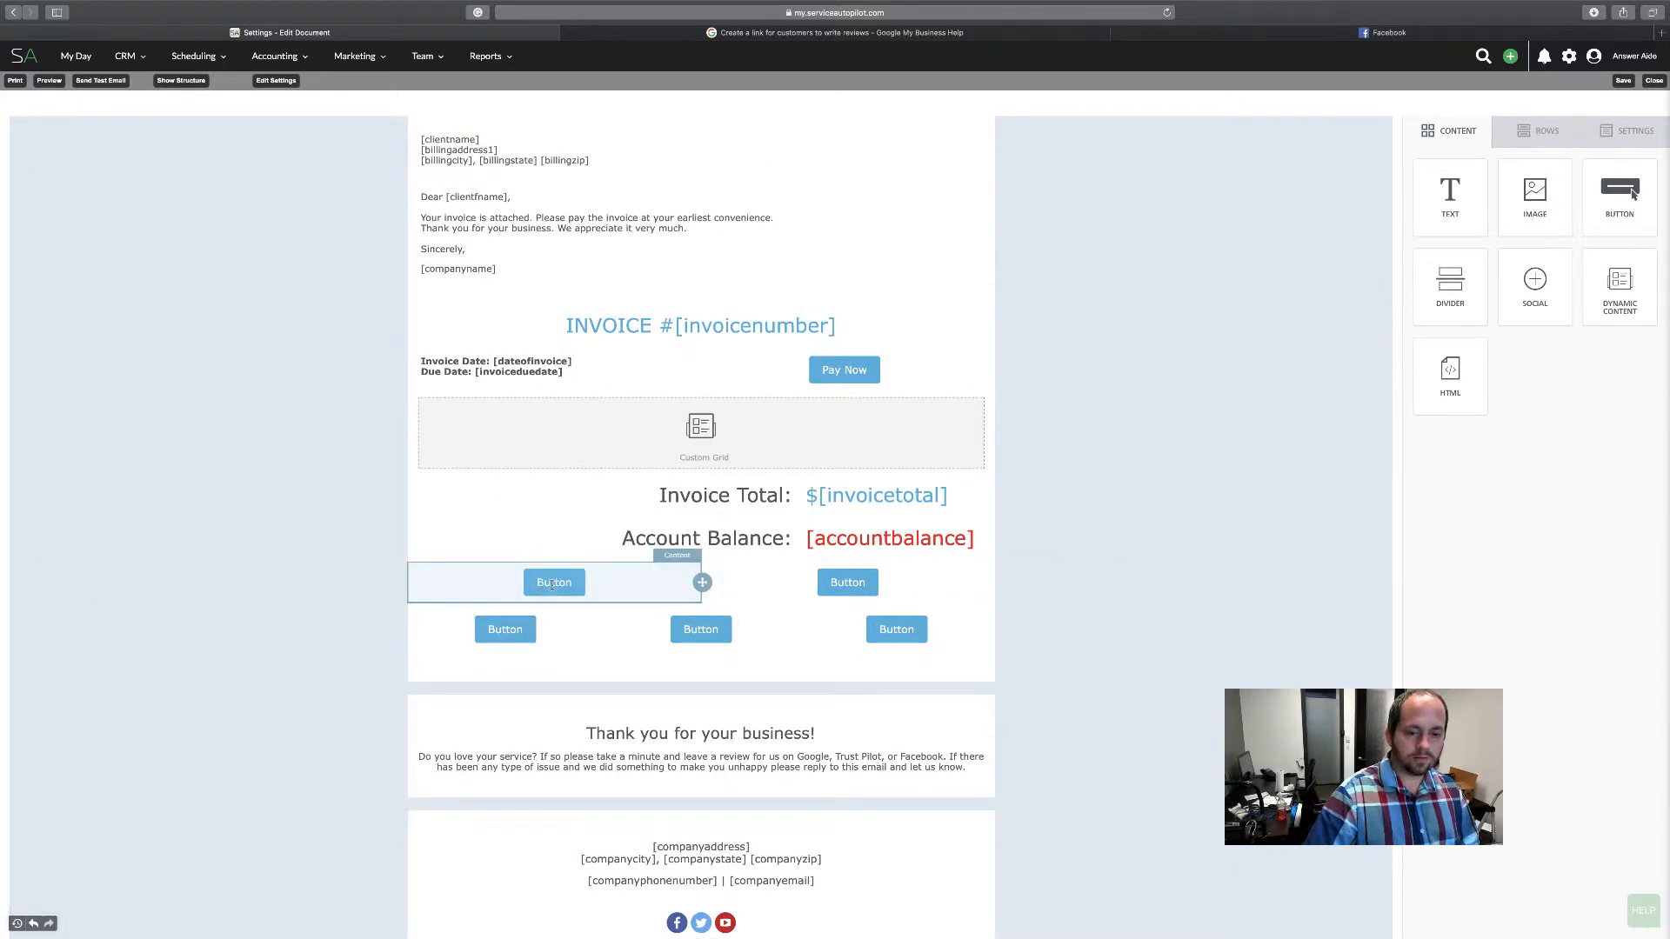
Change the label of the first button in the two-column row to "Leave a Review Facebook".
click(556, 582)
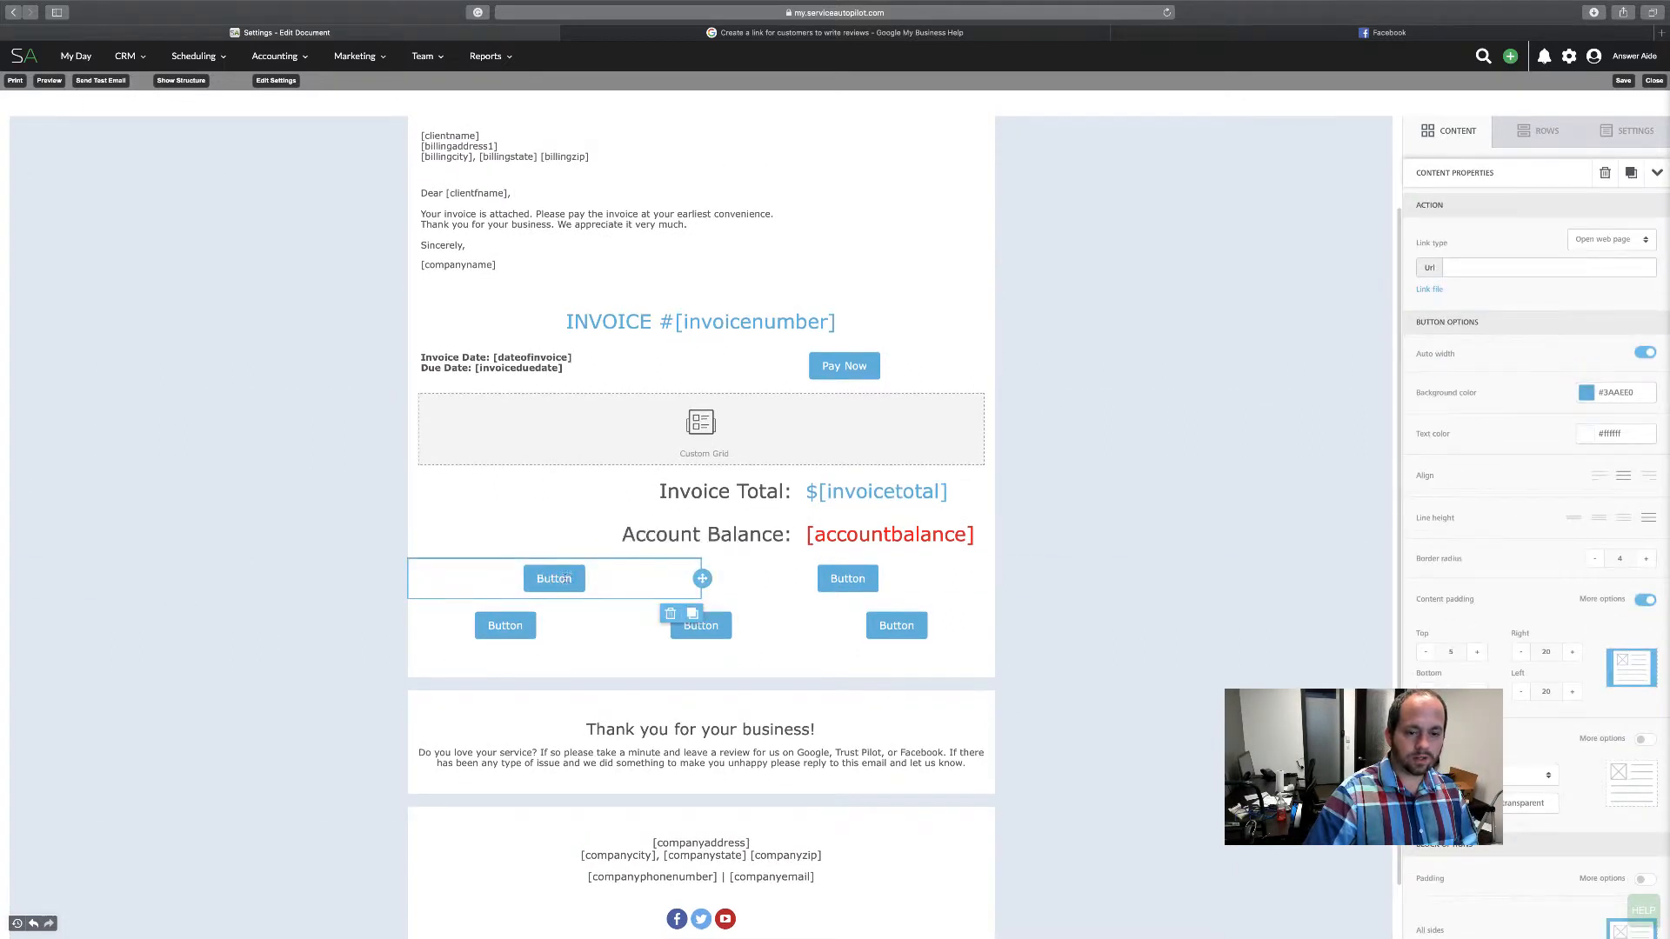
double_click(566, 578)
click(561, 578)
double_click(553, 577)
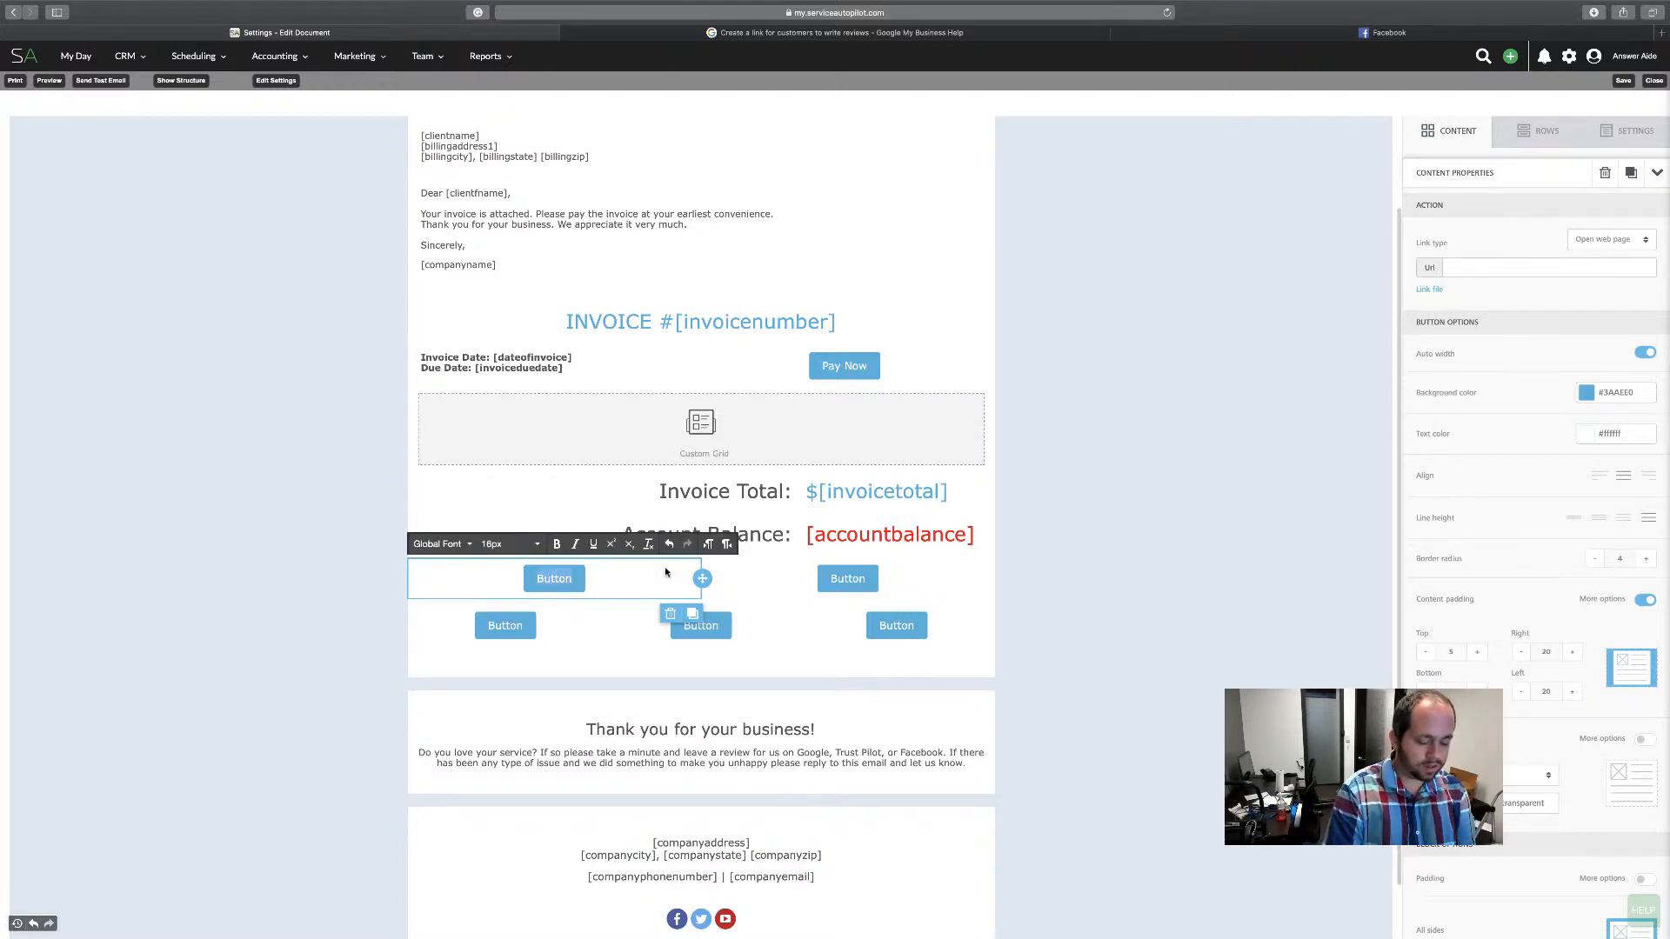
key(BackSpace)
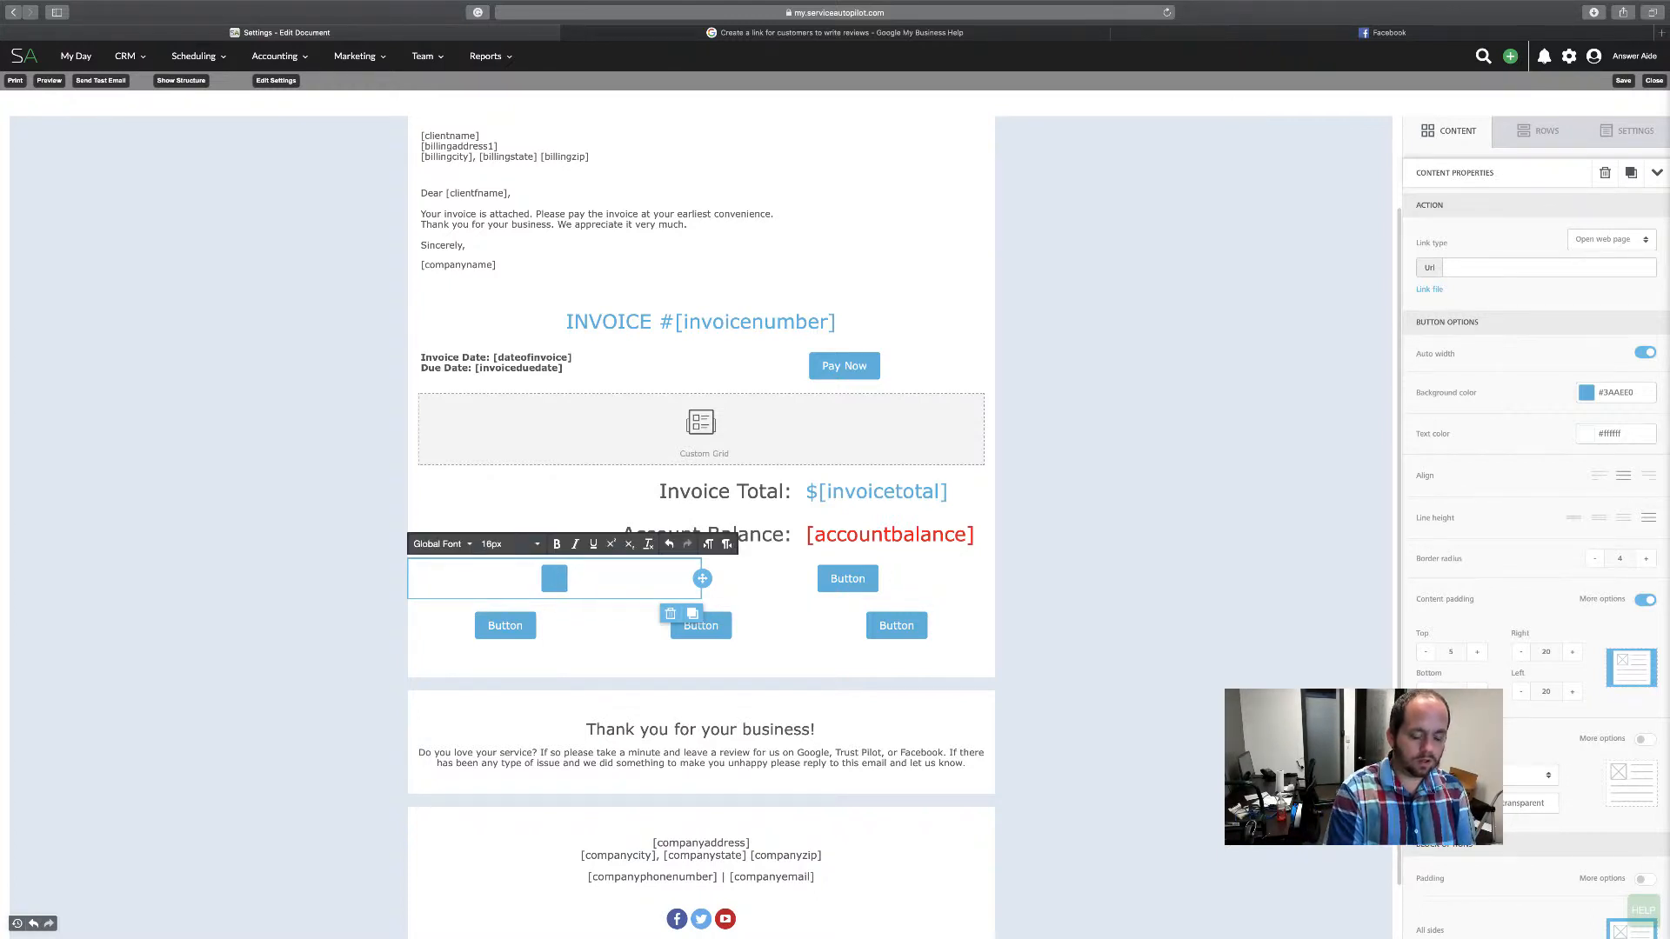
text(Leave)
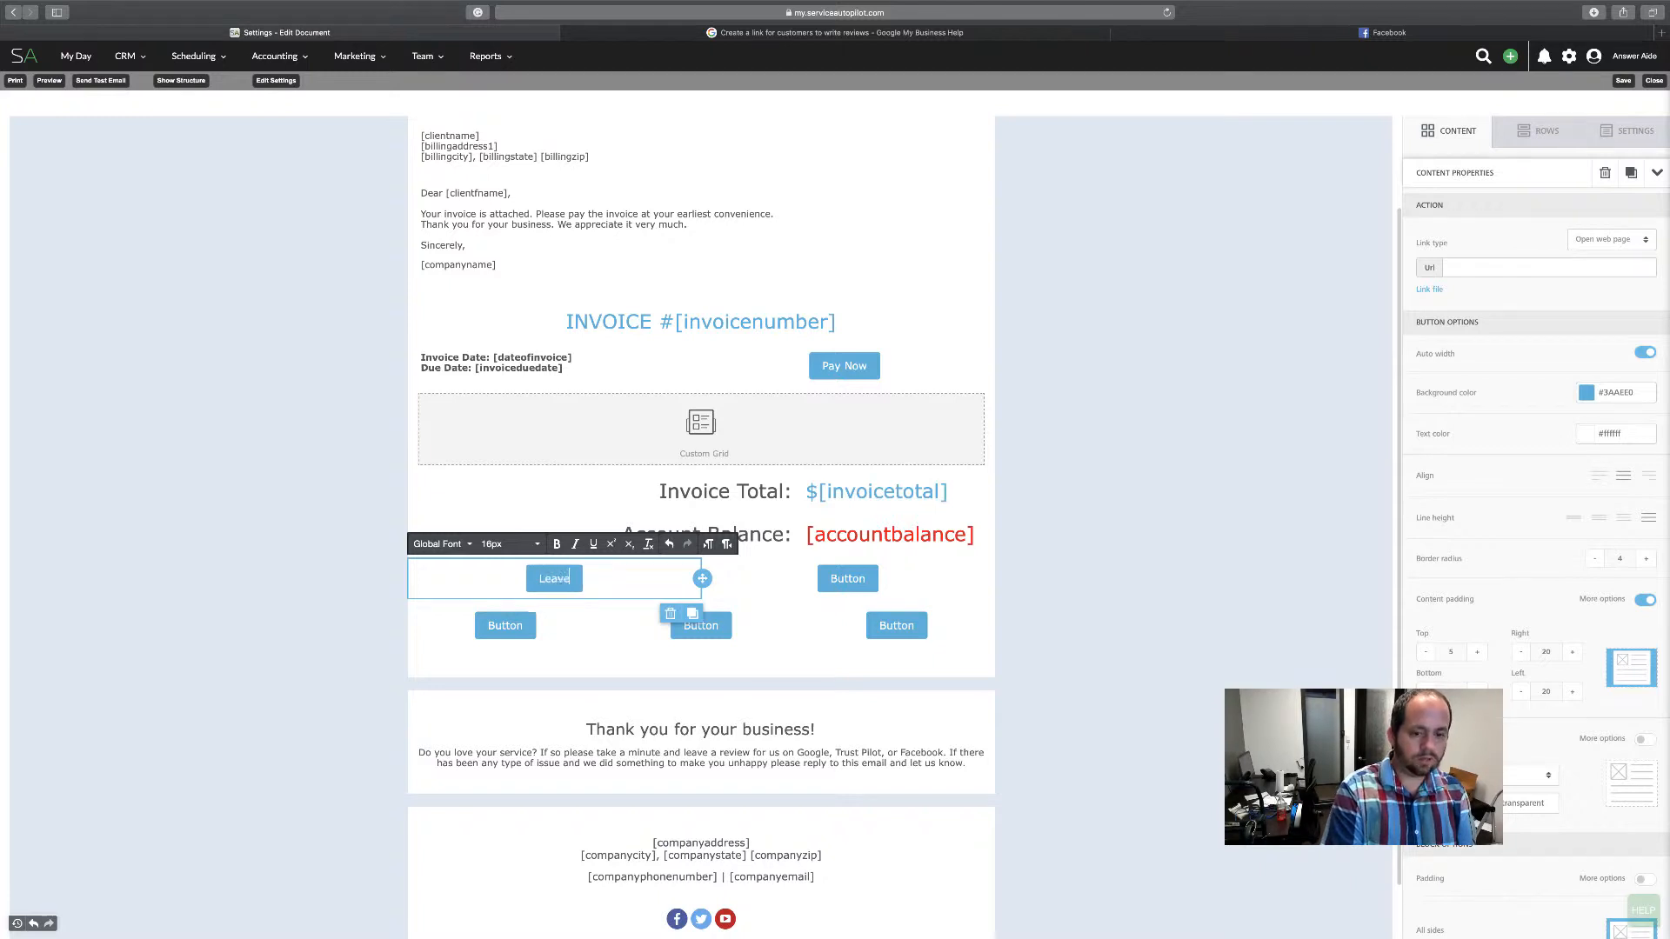
text( a Revie)
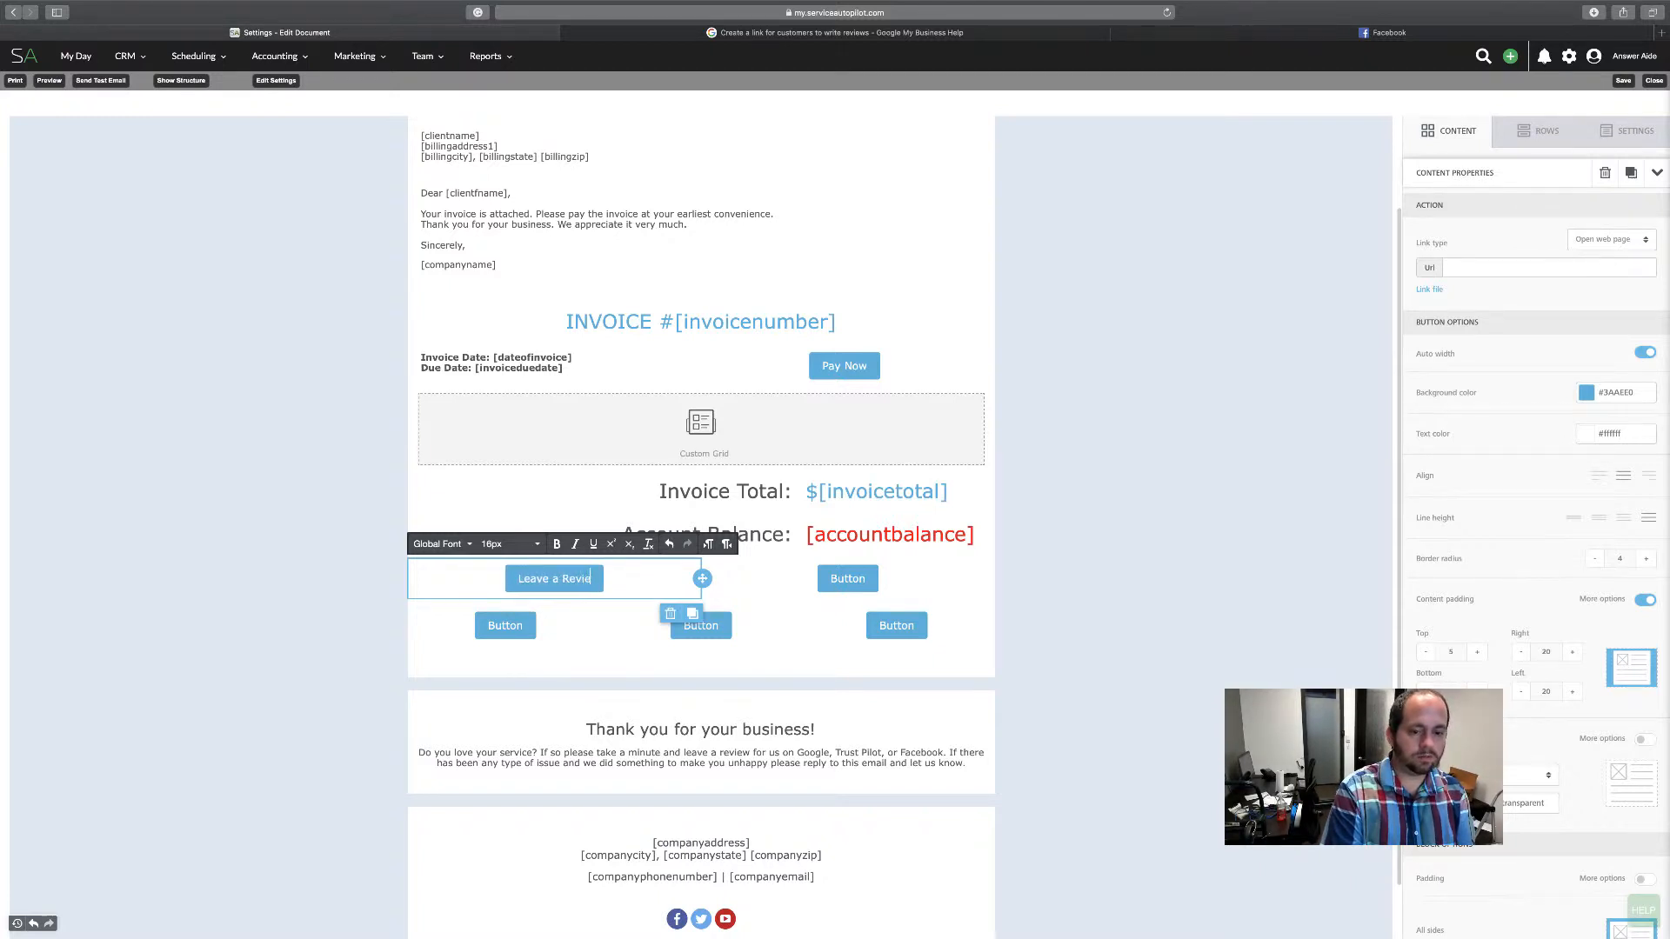
text(w Facebook)
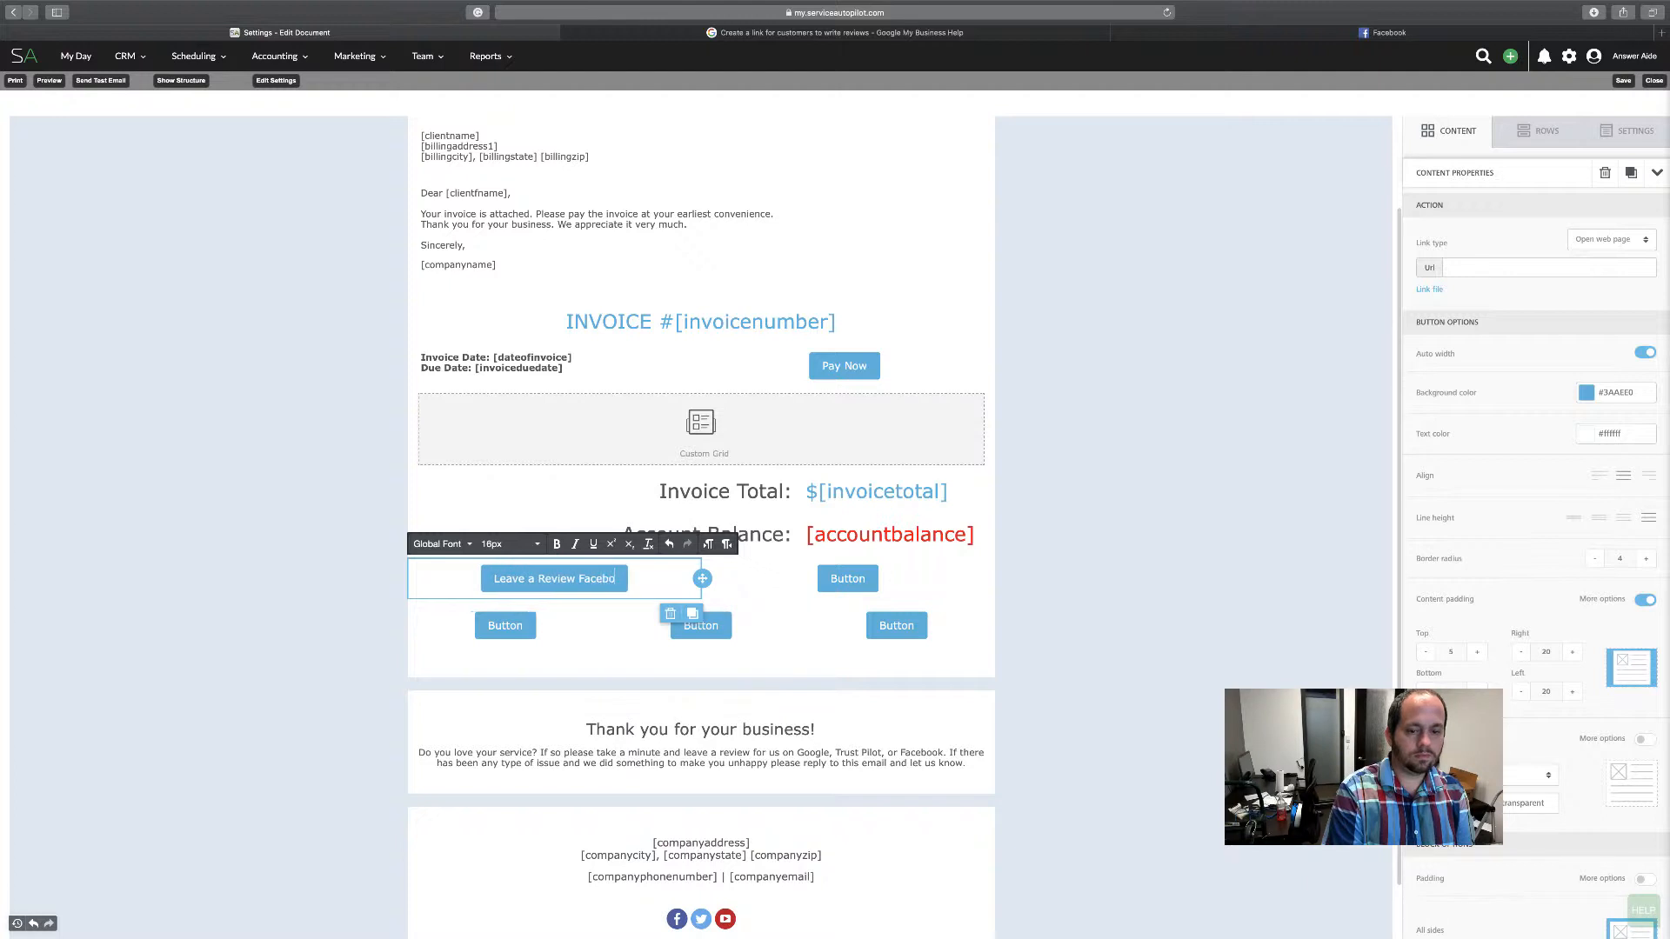
Change the label of the second button in the two-column row to "Review Us on Google".
click(839, 578)
double_click(839, 579)
text(Rev)
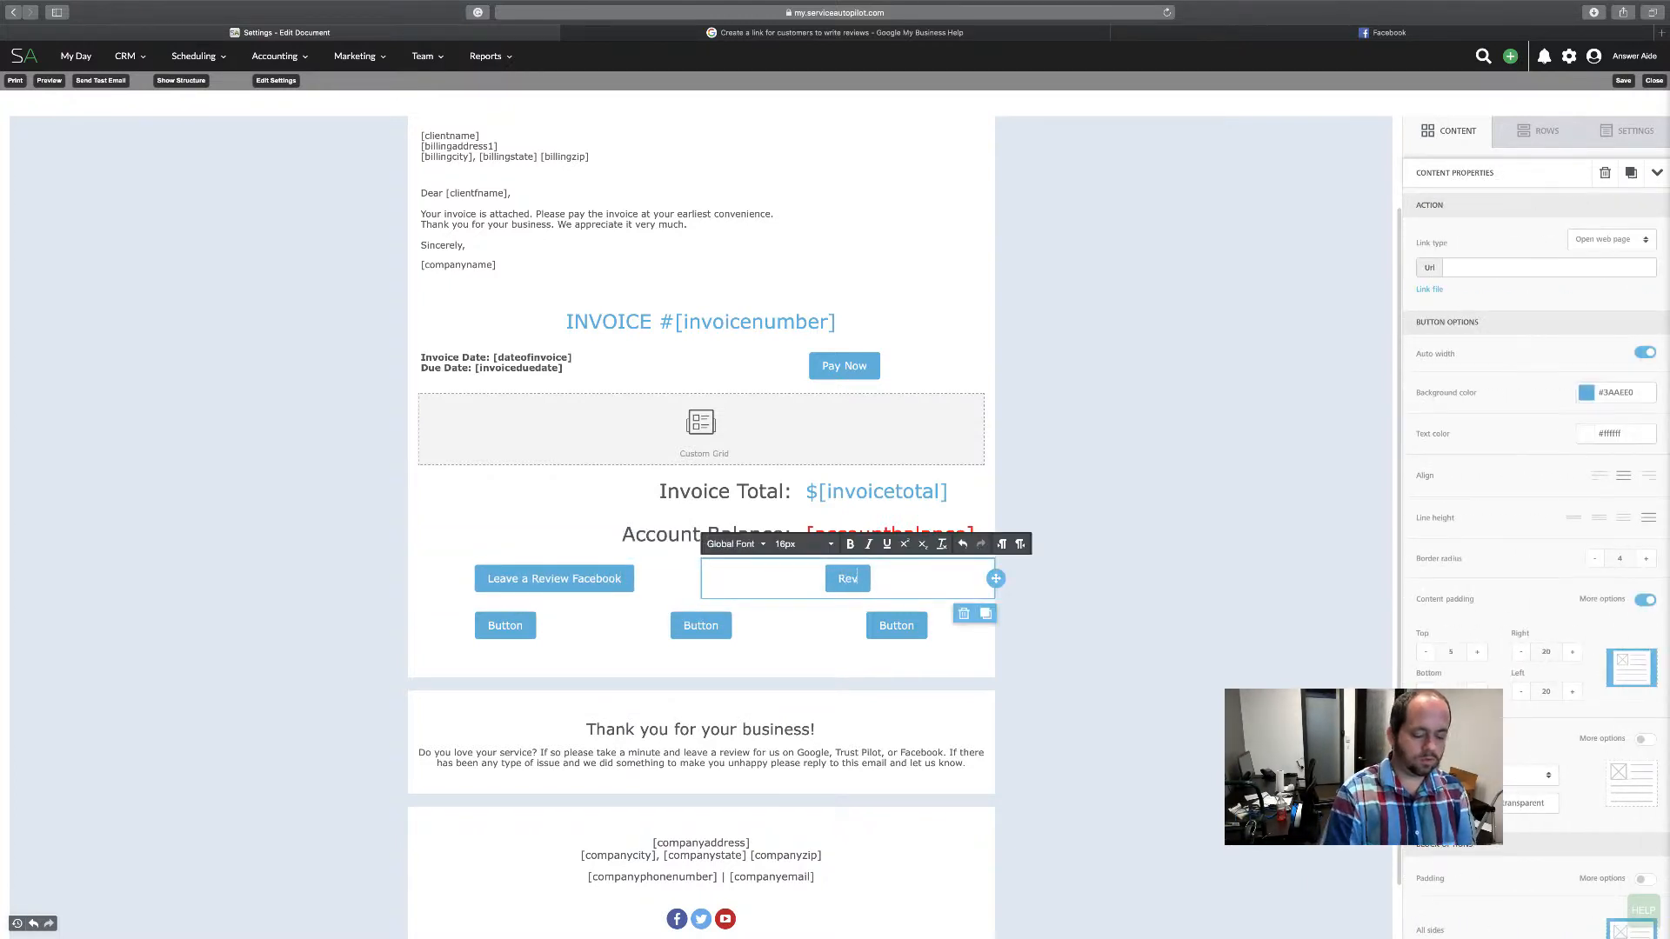
text(iew Us on G)
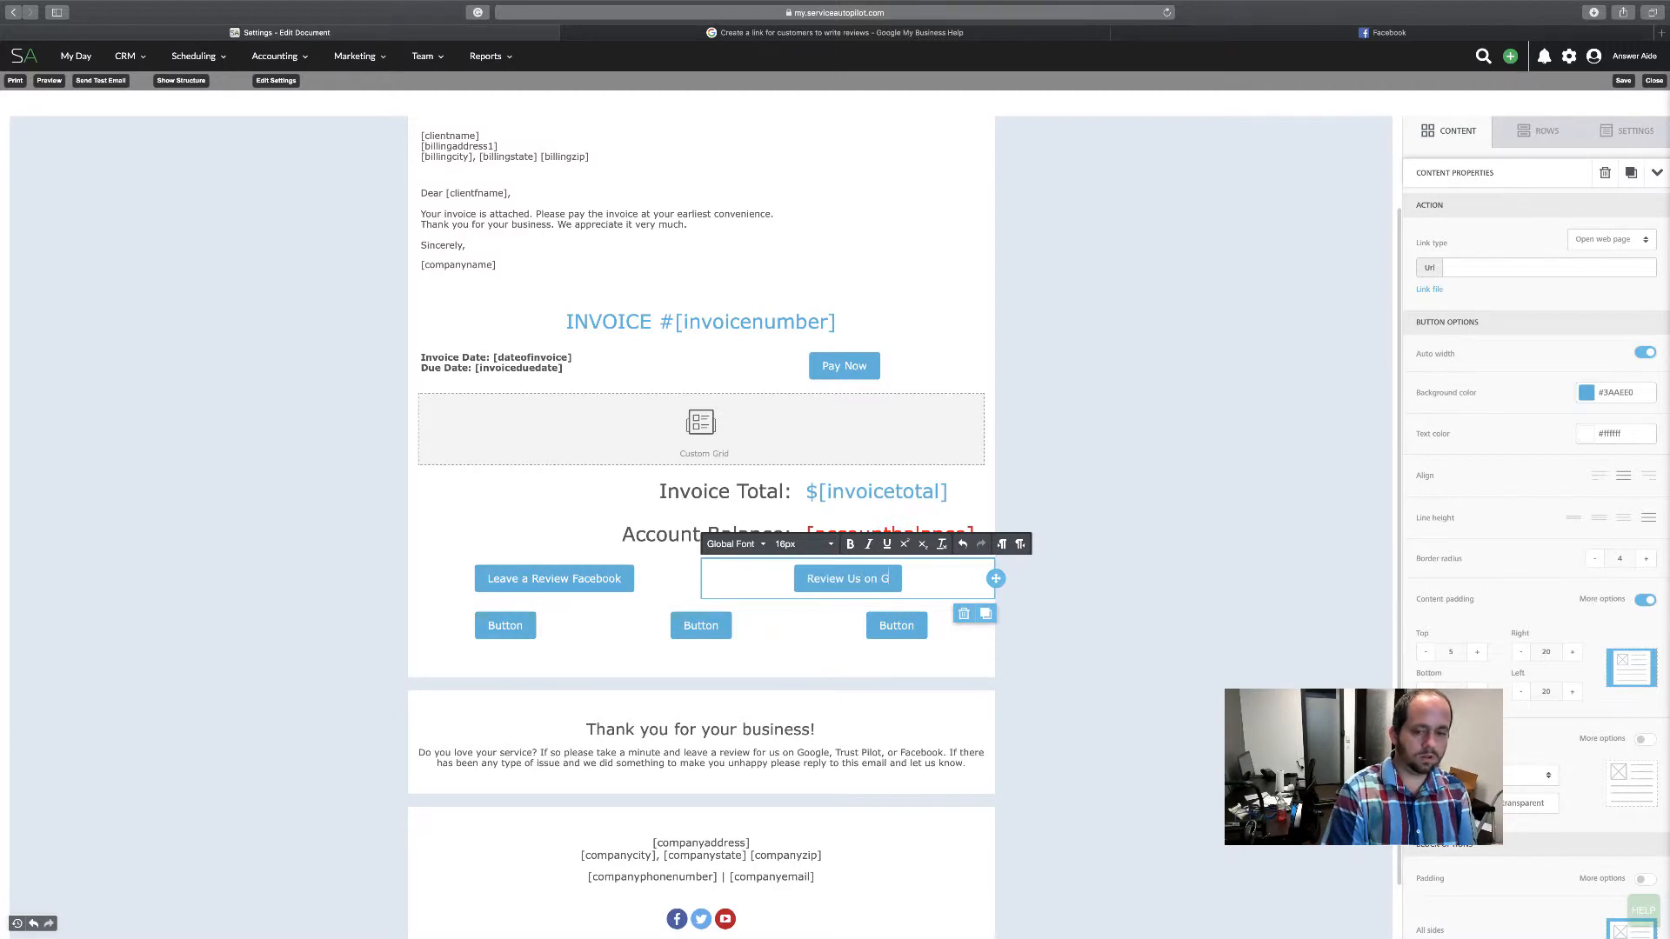
text(oogle)
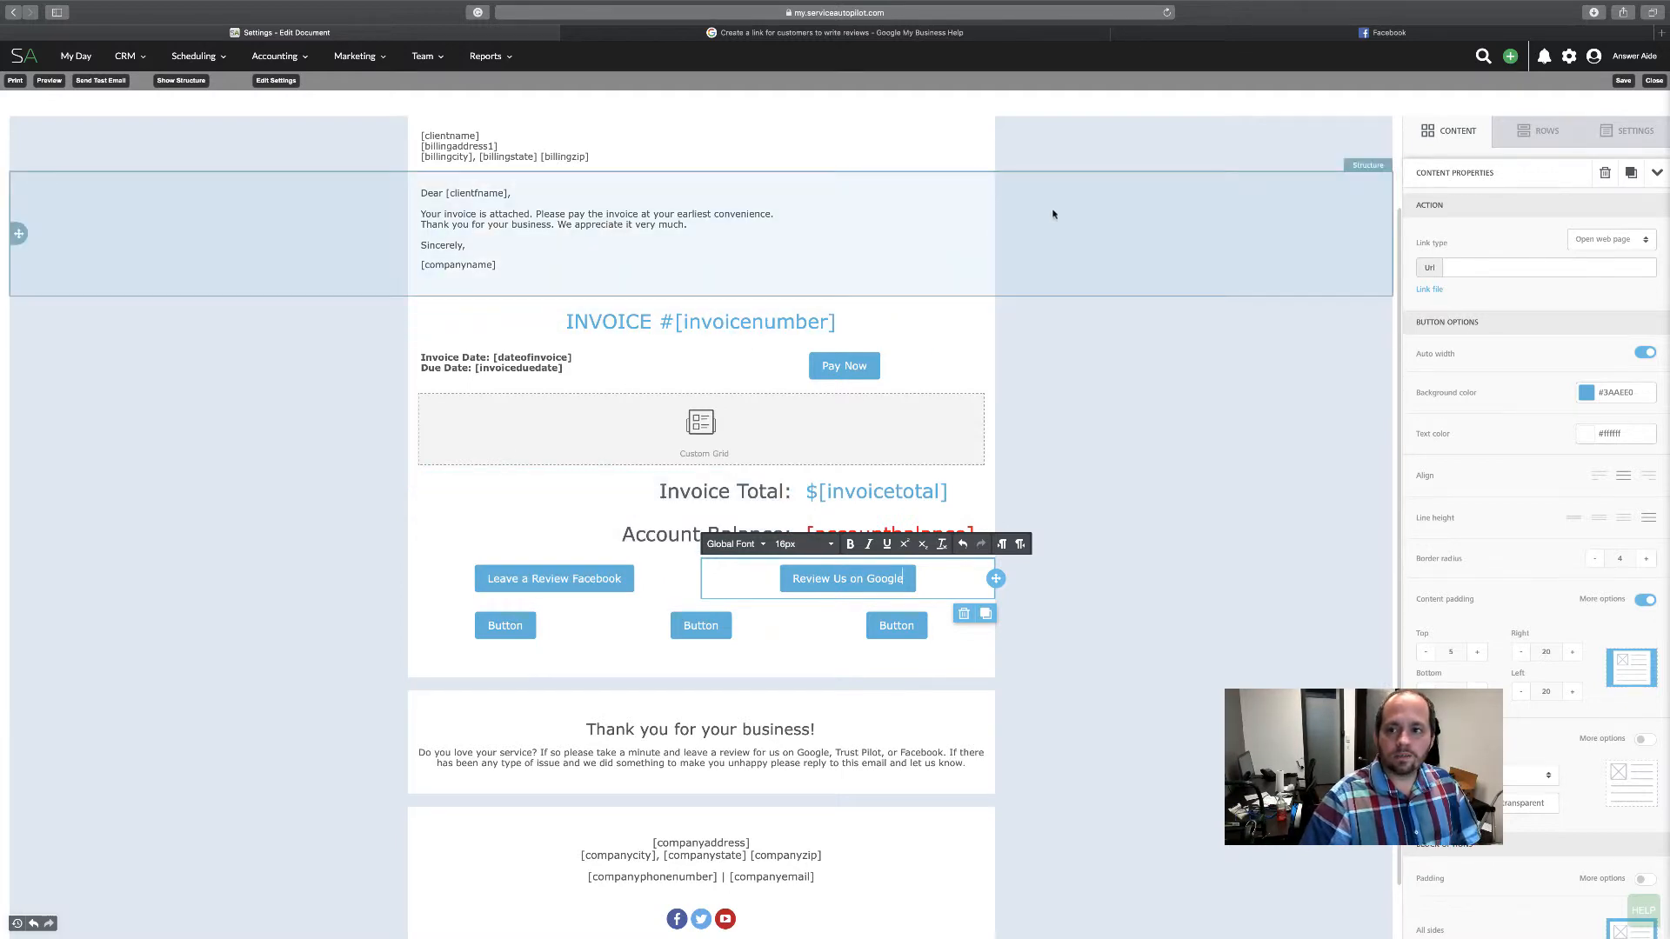
Switch to Facebook and open the Reviews section of the Answer Aide business page.
click(1252, 33)
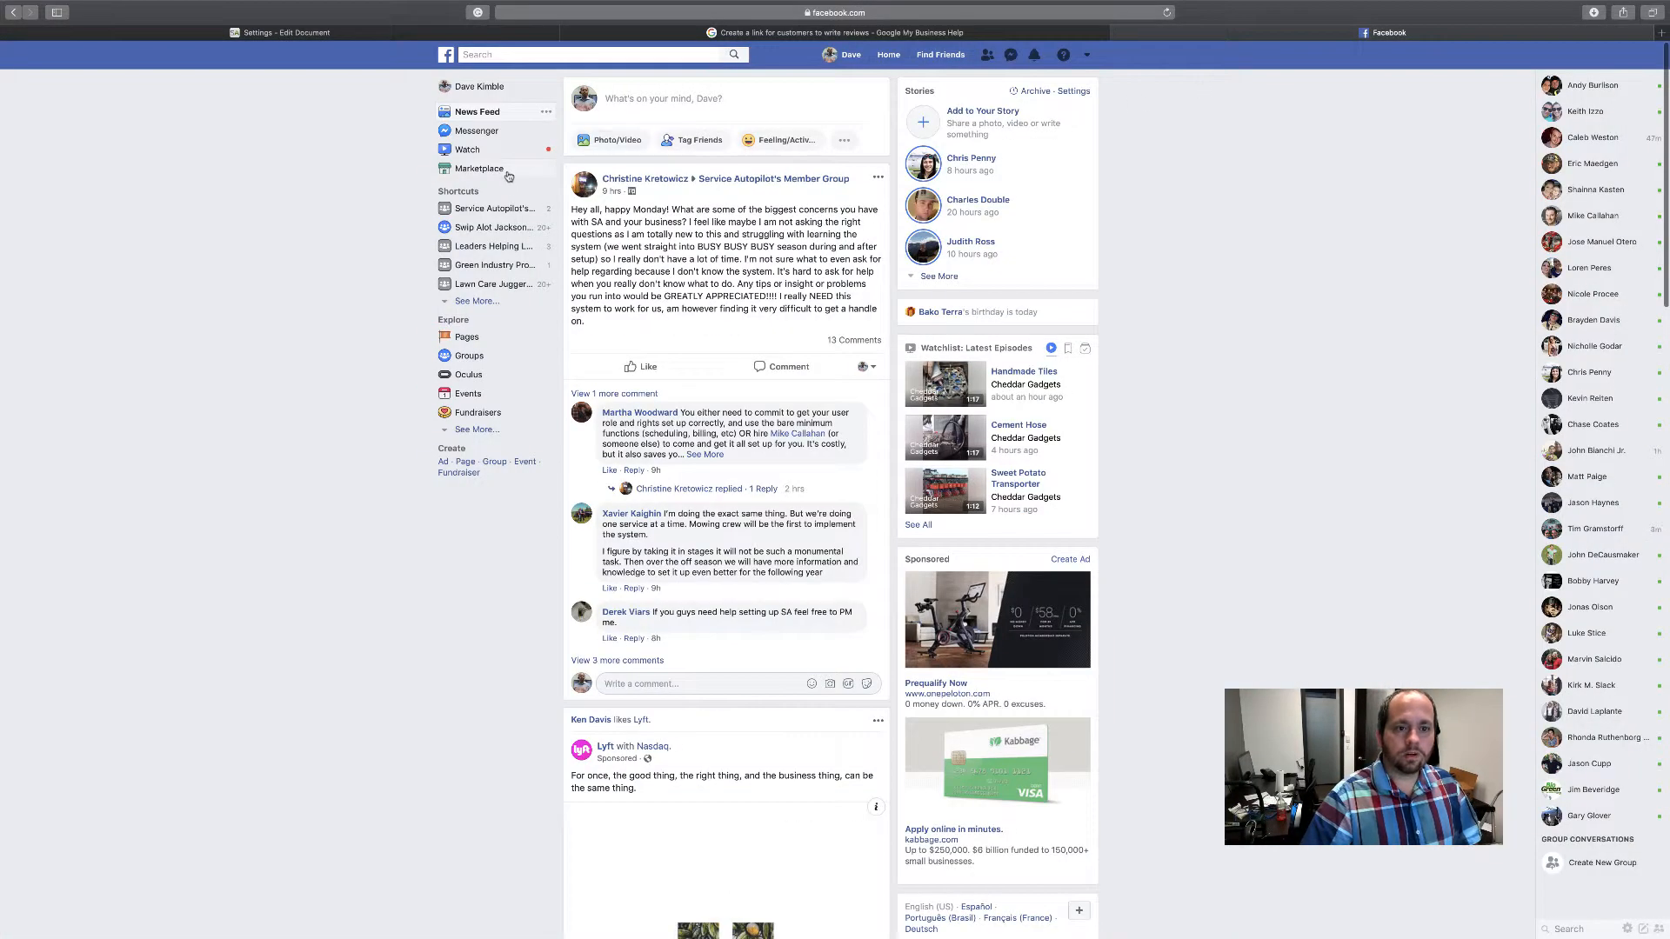
click(504, 54)
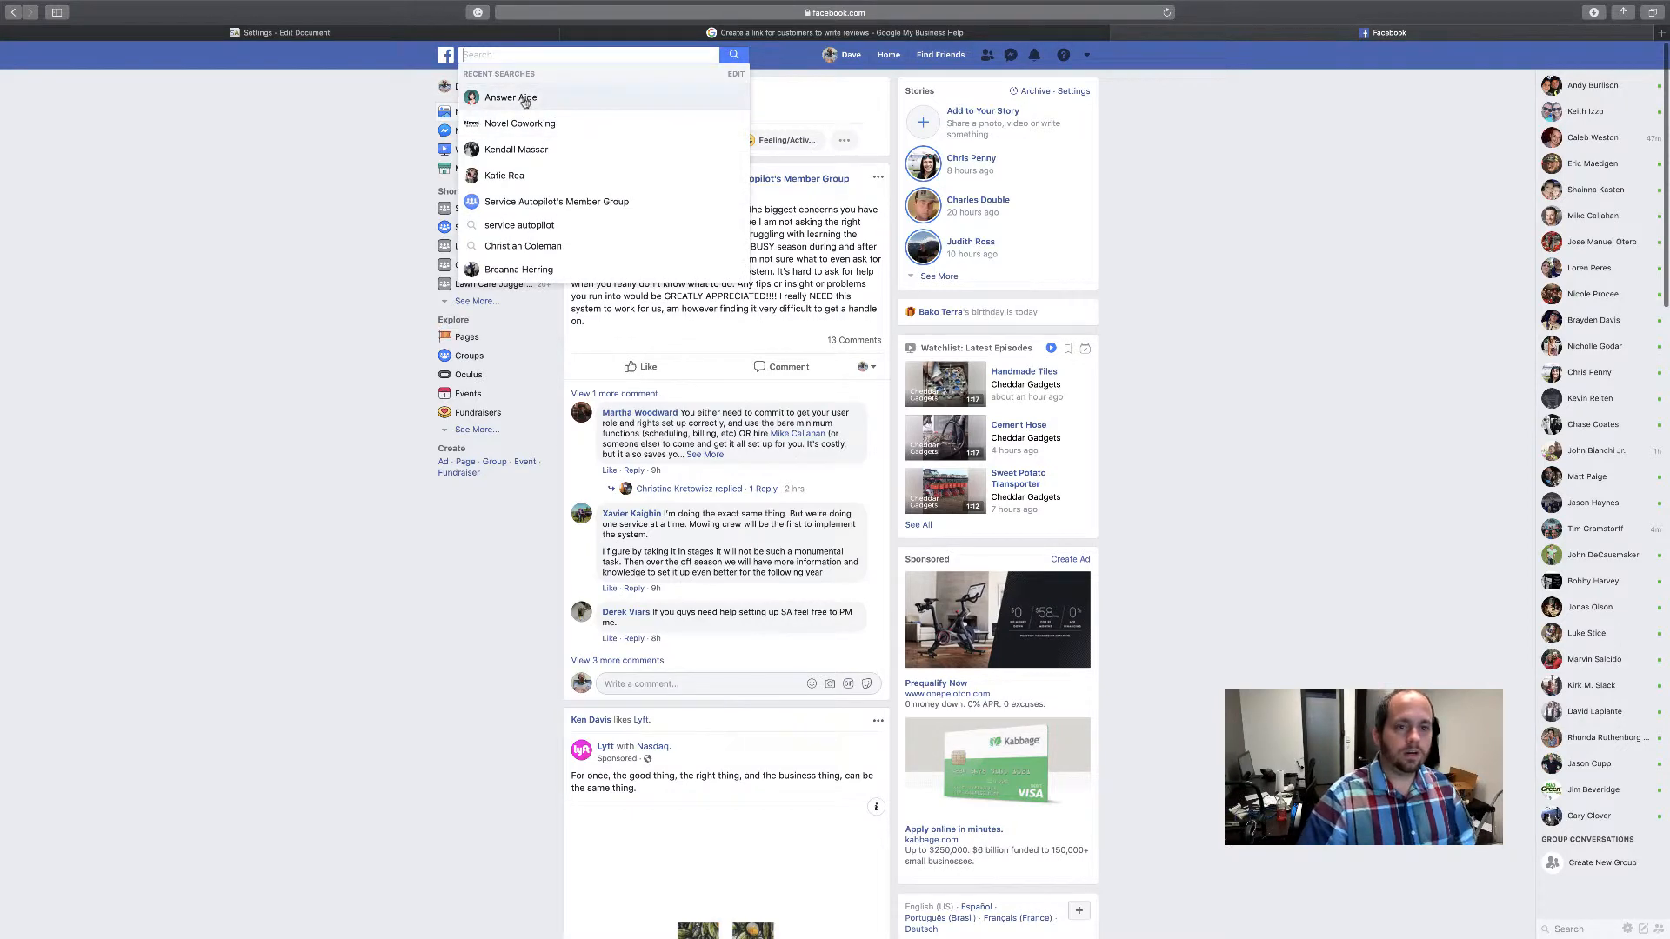
click(524, 102)
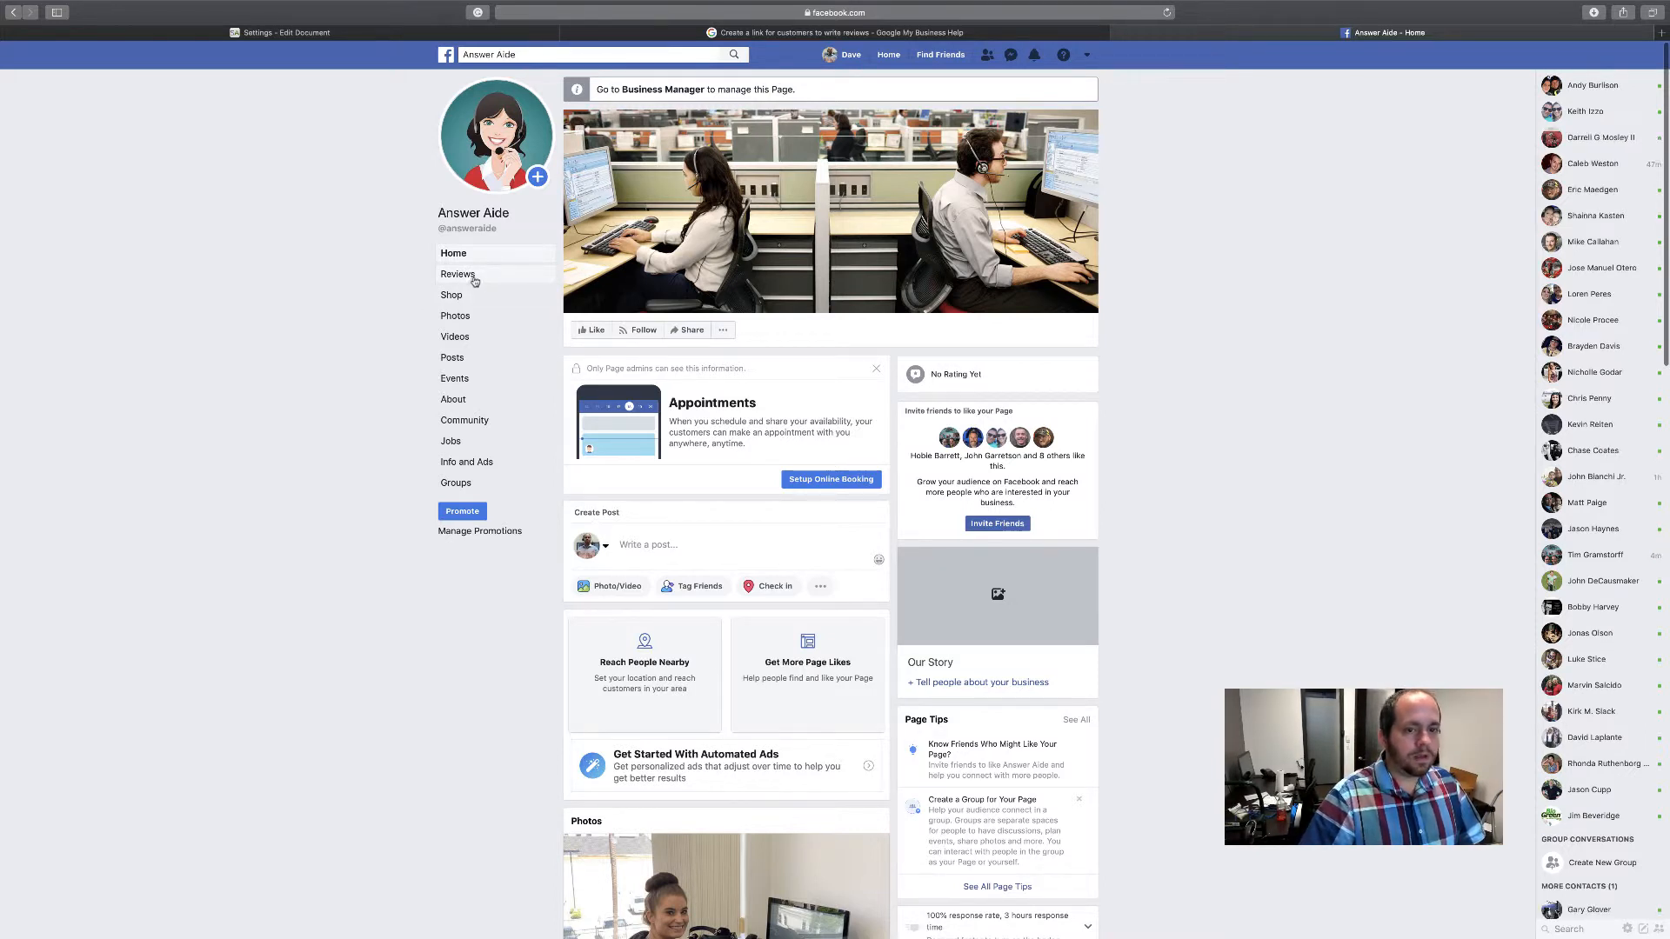
click(474, 277)
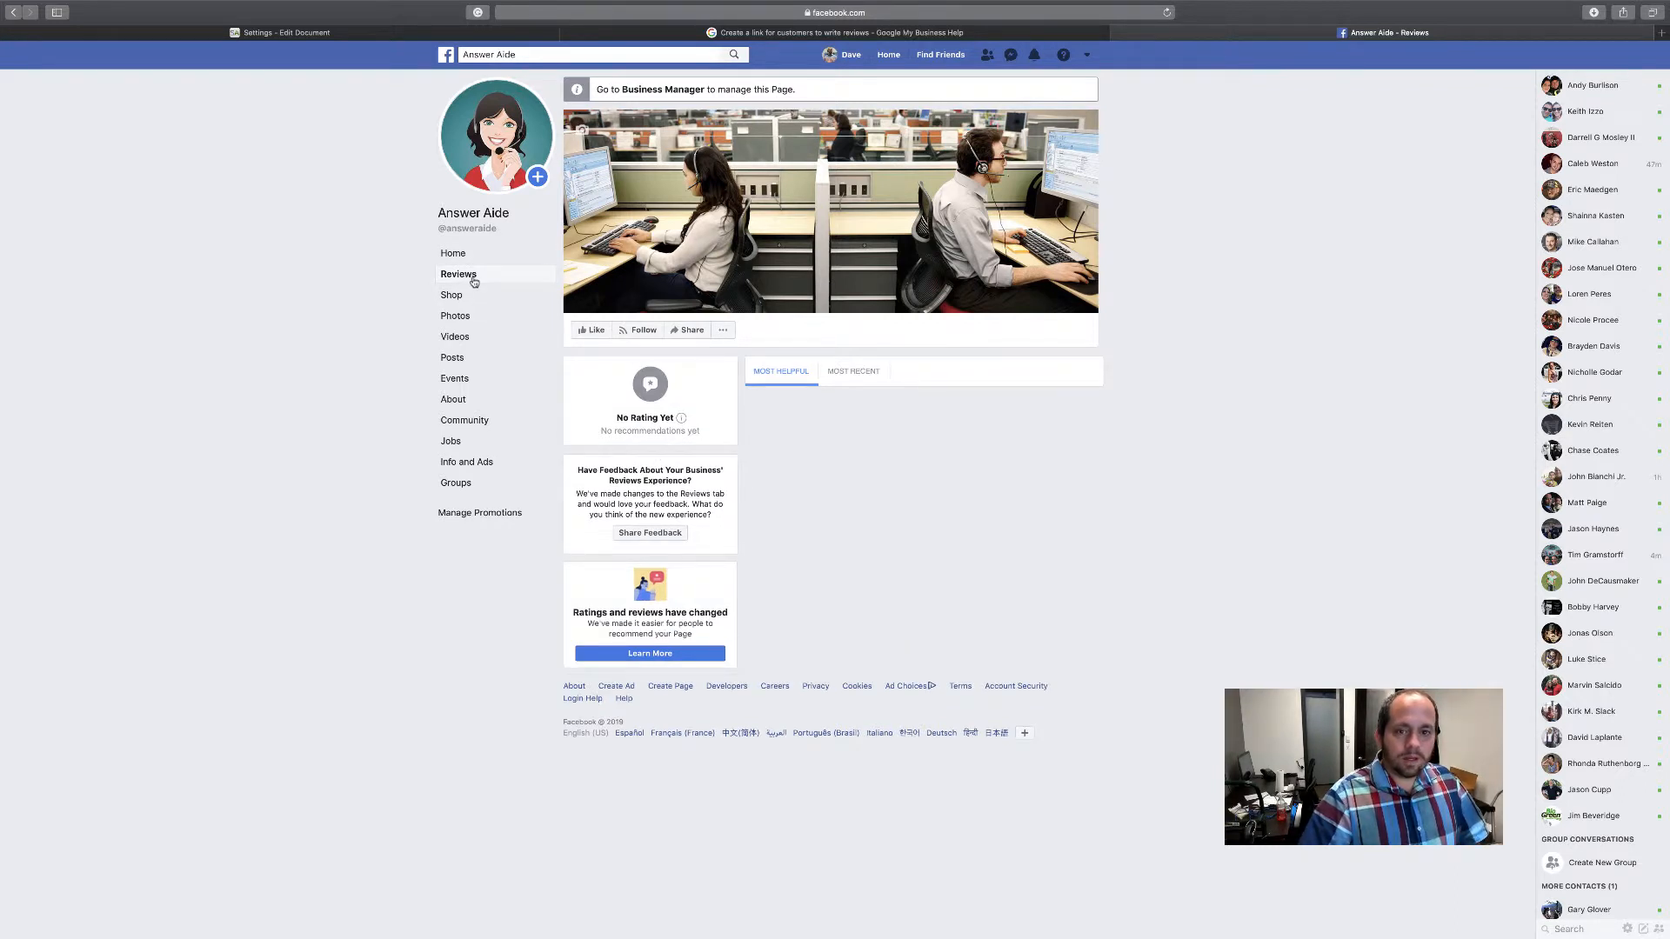
Cut the reviews page address up to "/reviews/", without the "?ref=page_internal" ending, and load the page from that shortened address.
click(833, 13)
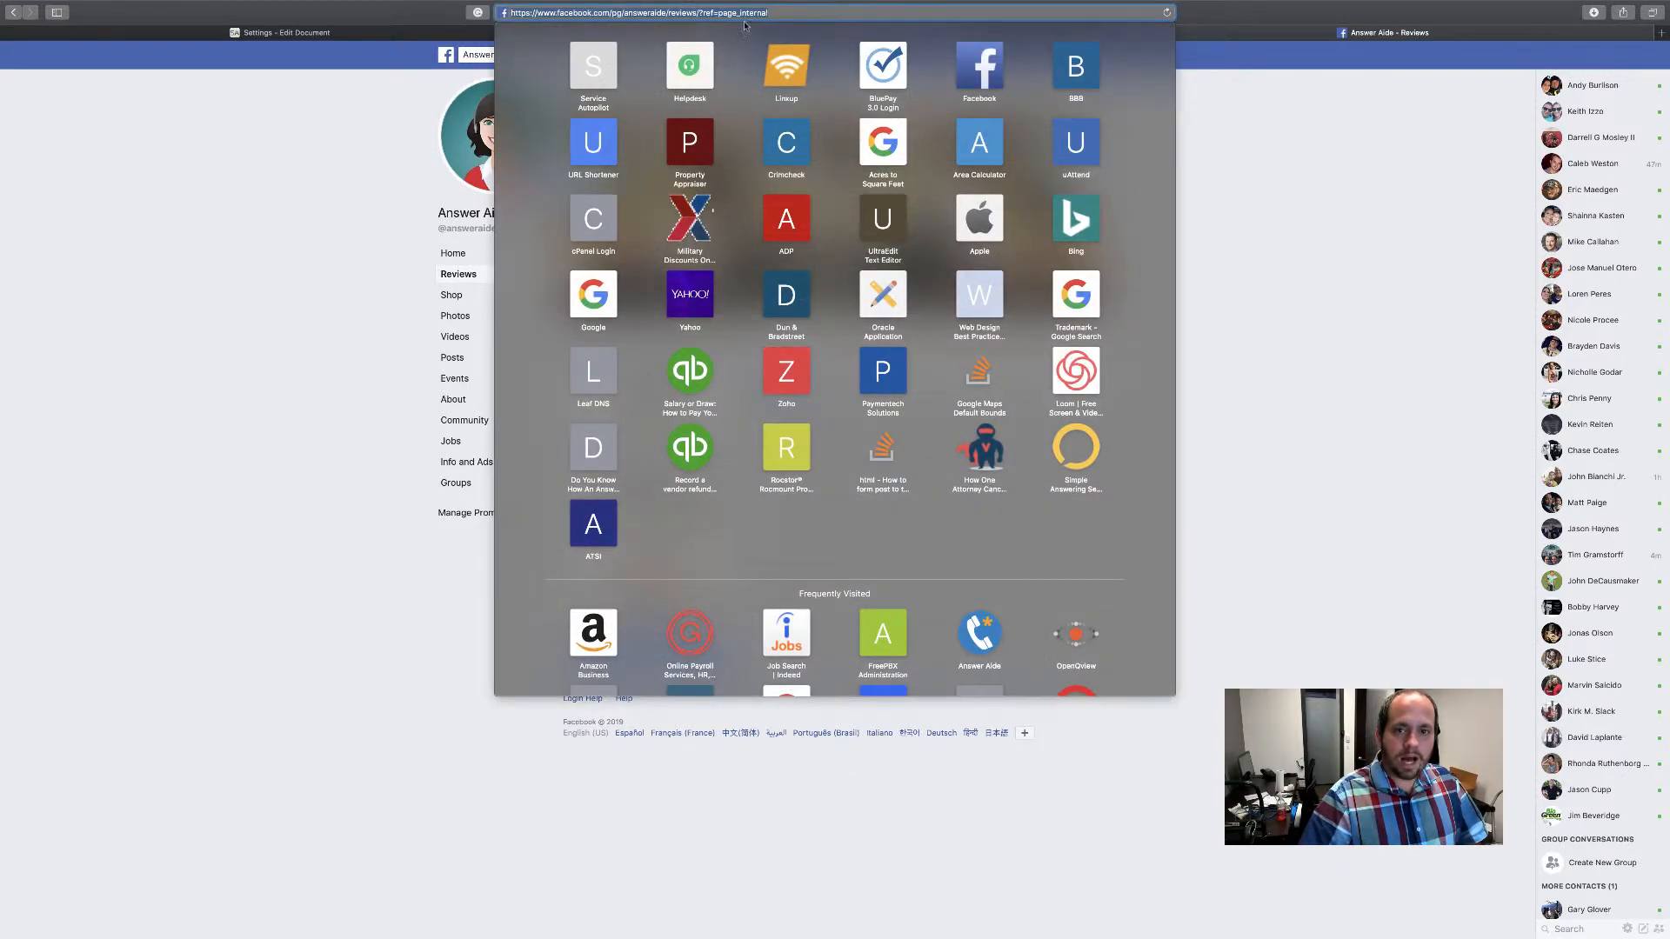
click(701, 14)
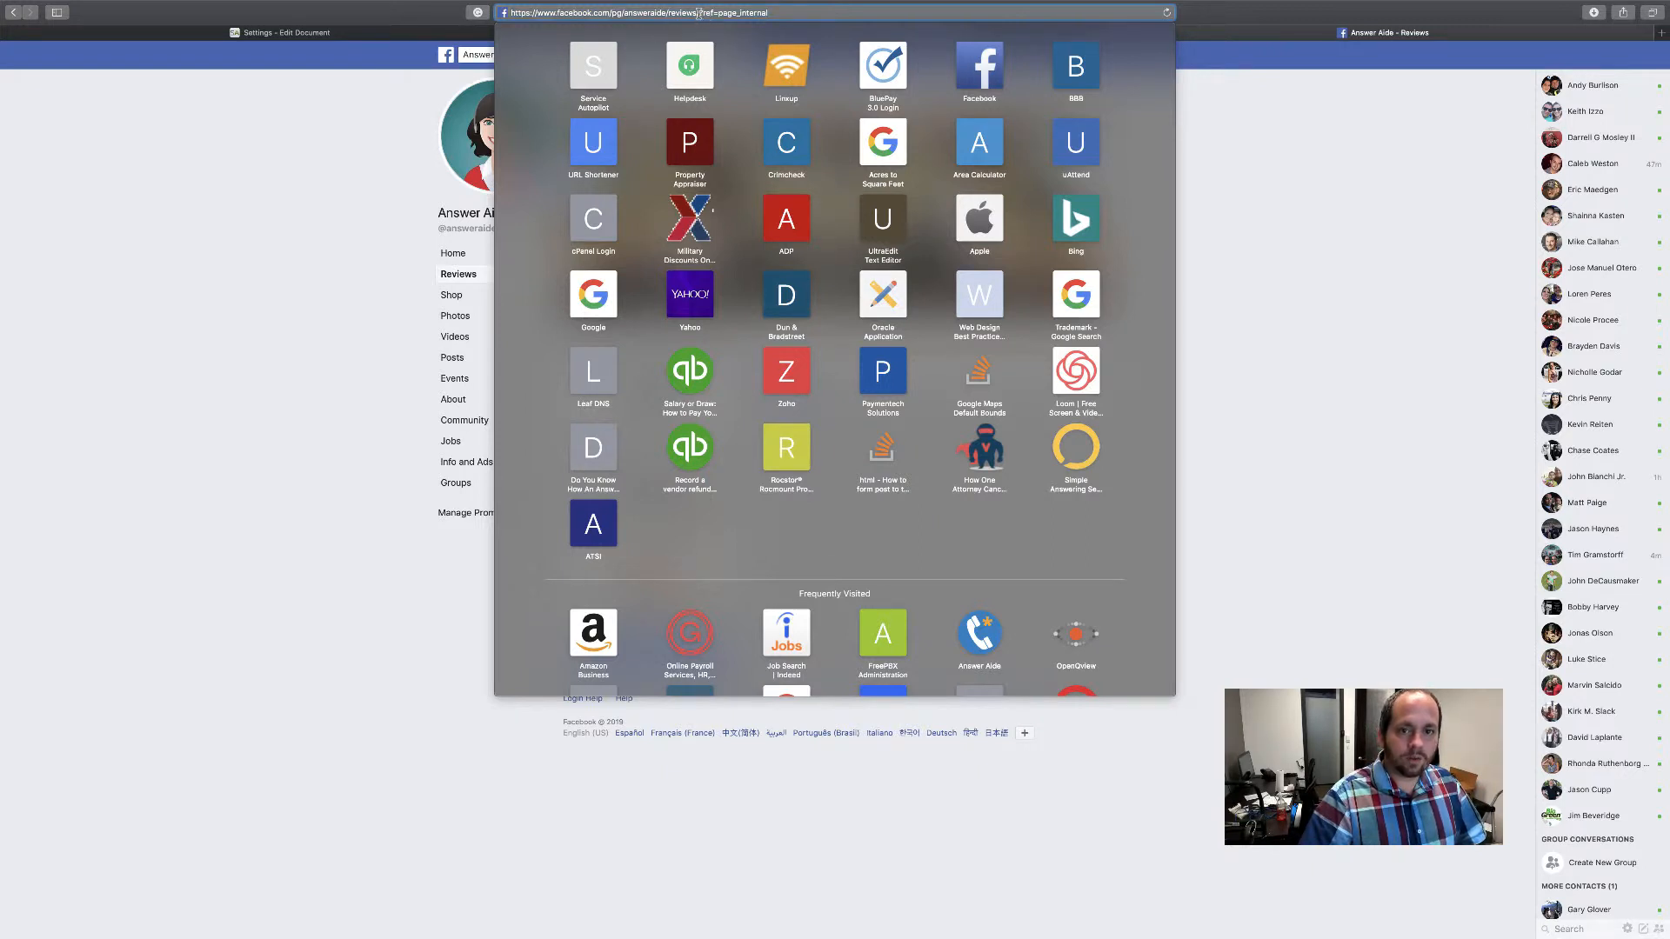
right_click(534, 10)
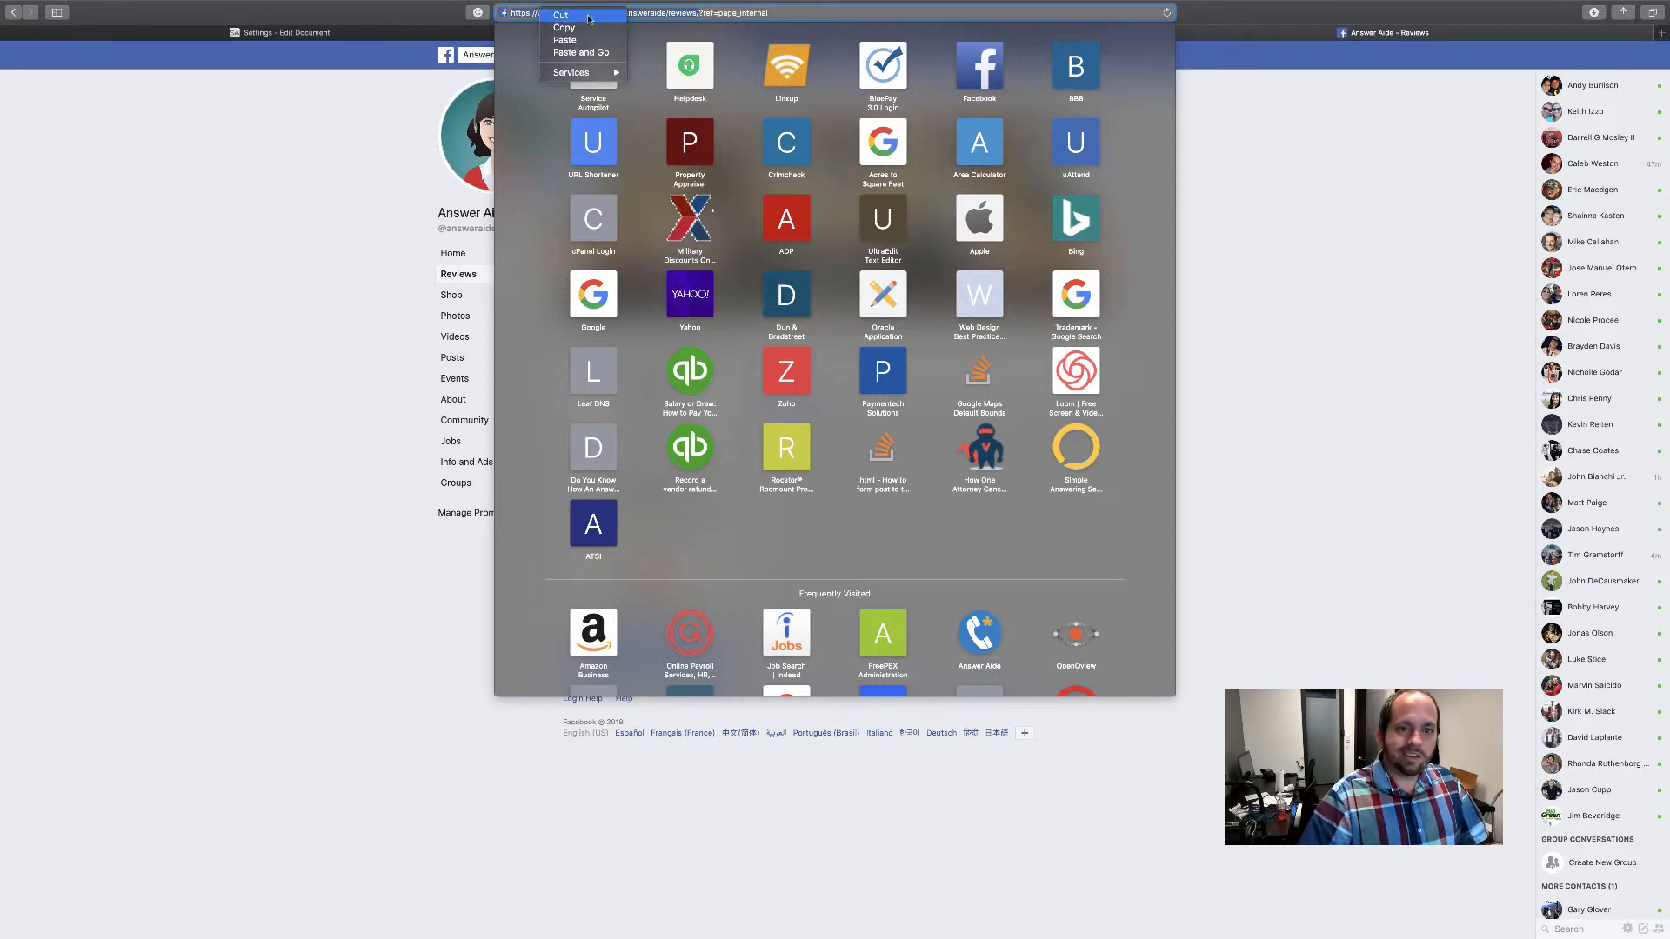
click(561, 15)
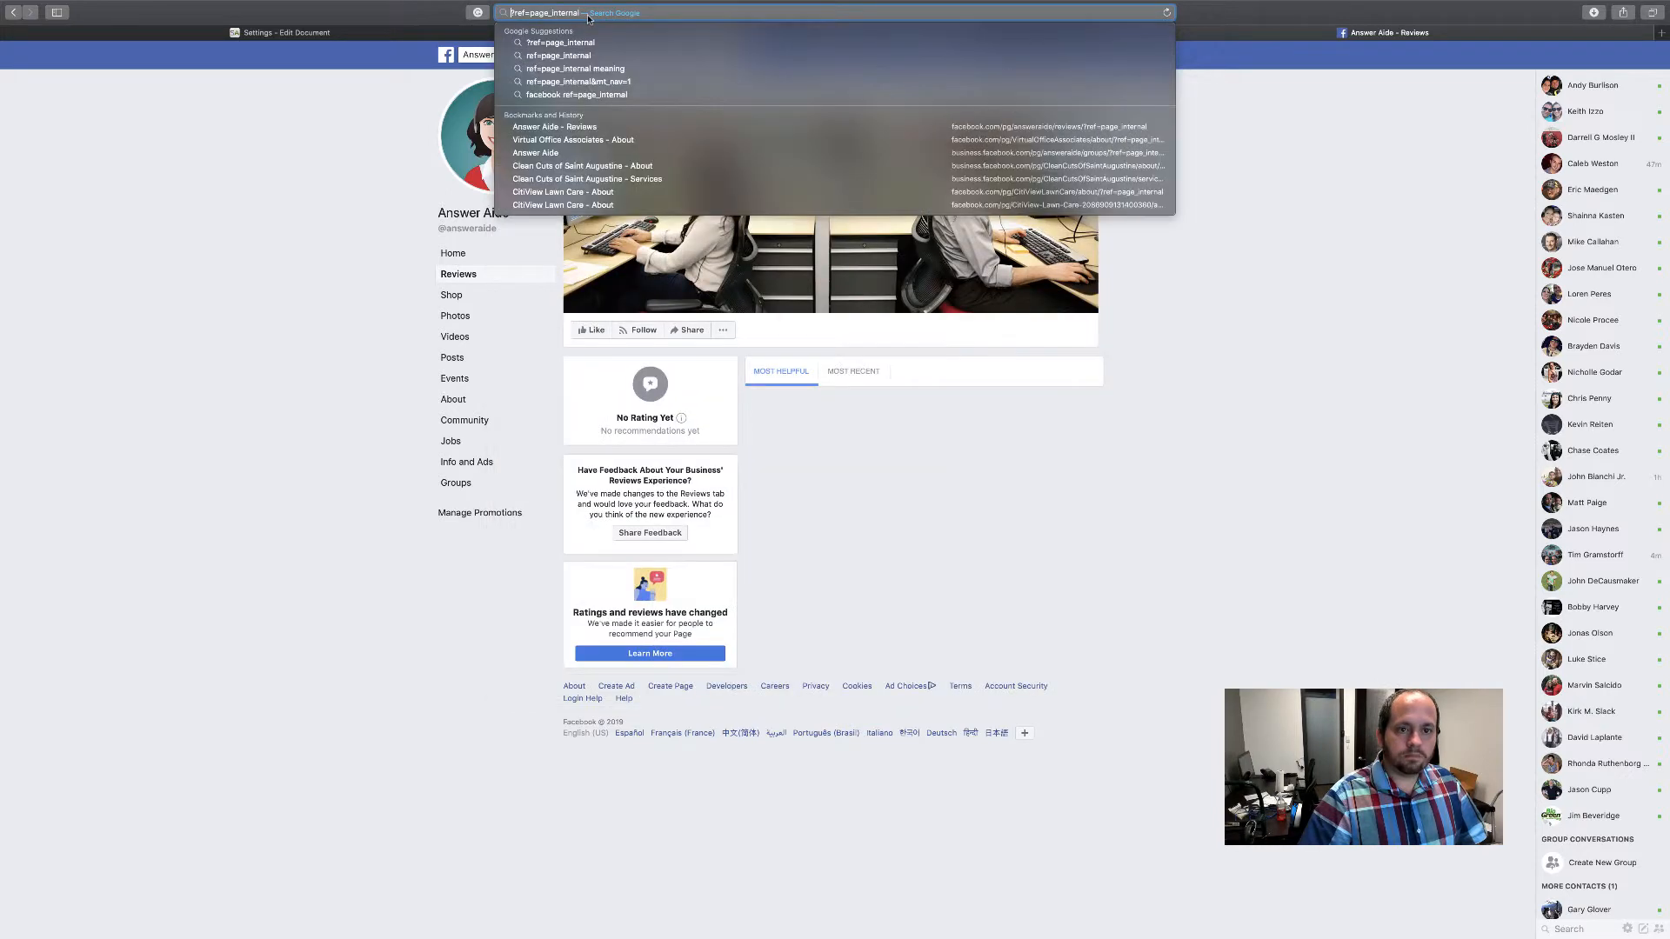
key(BackSpace)
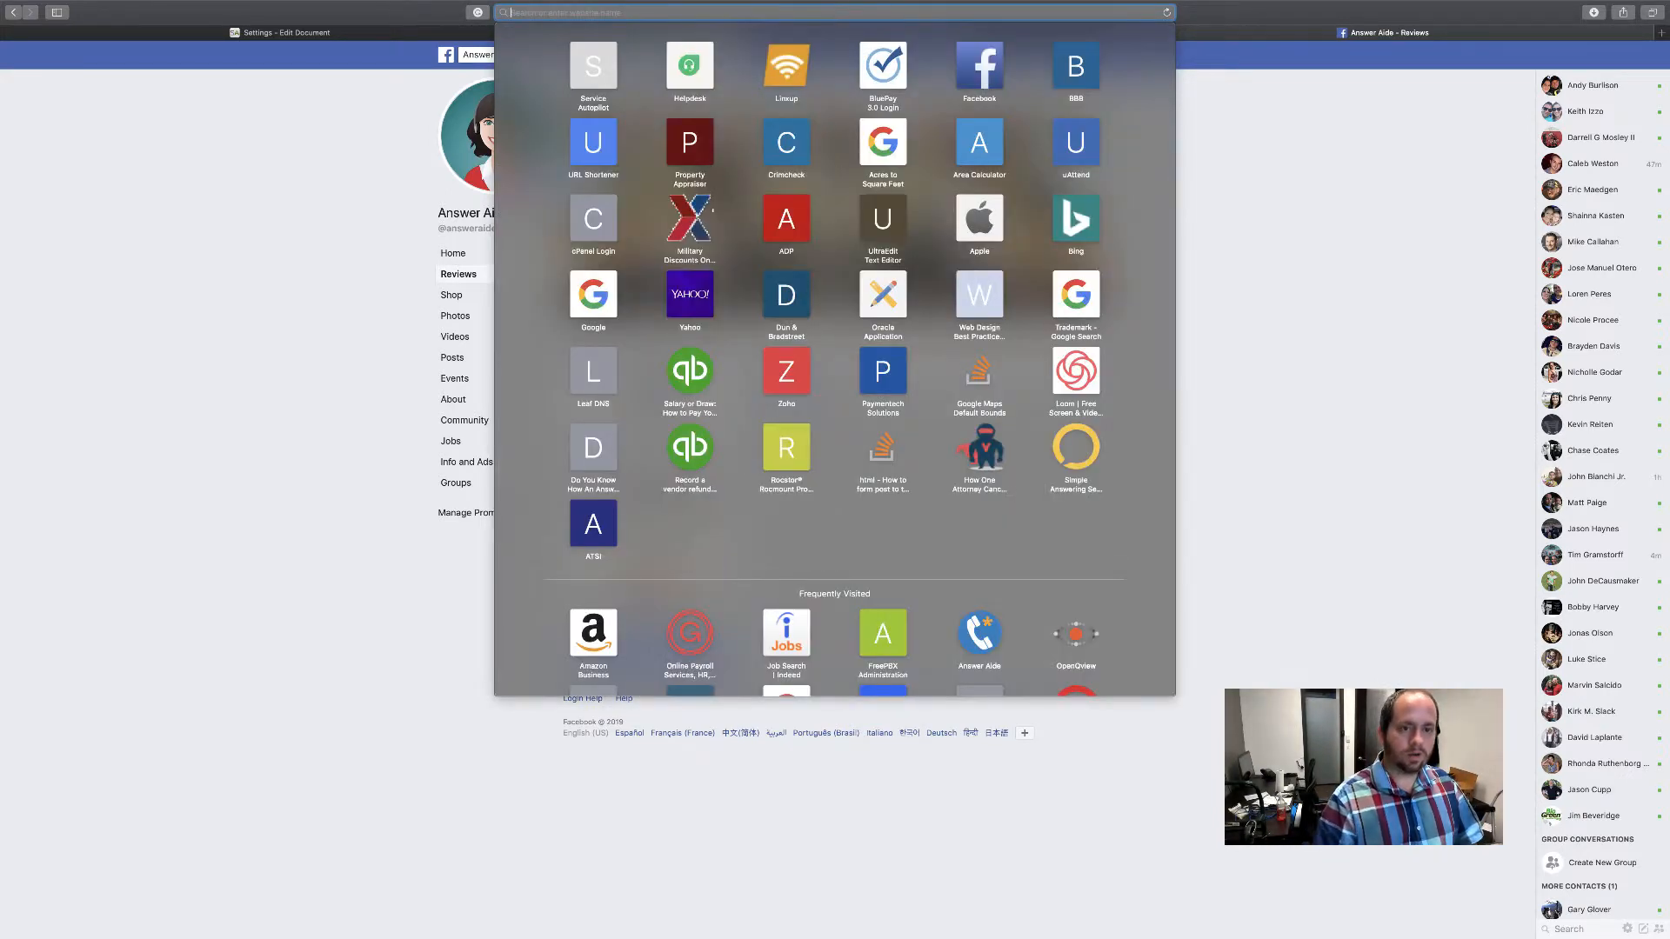
right_click(601, 15)
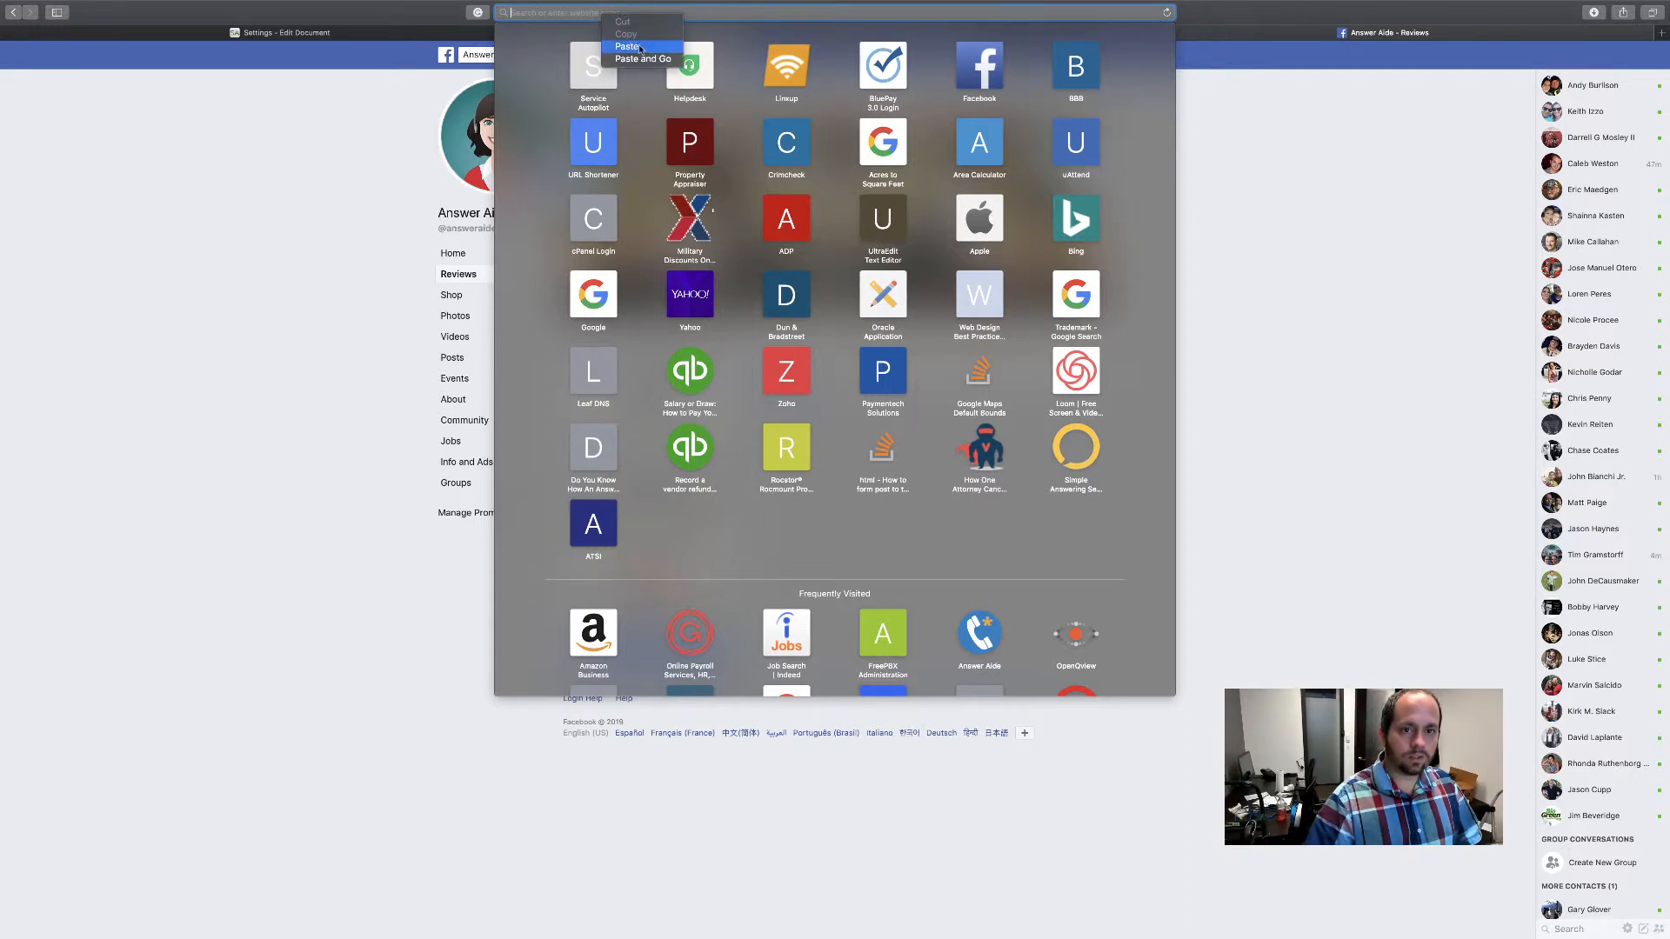
click(640, 48)
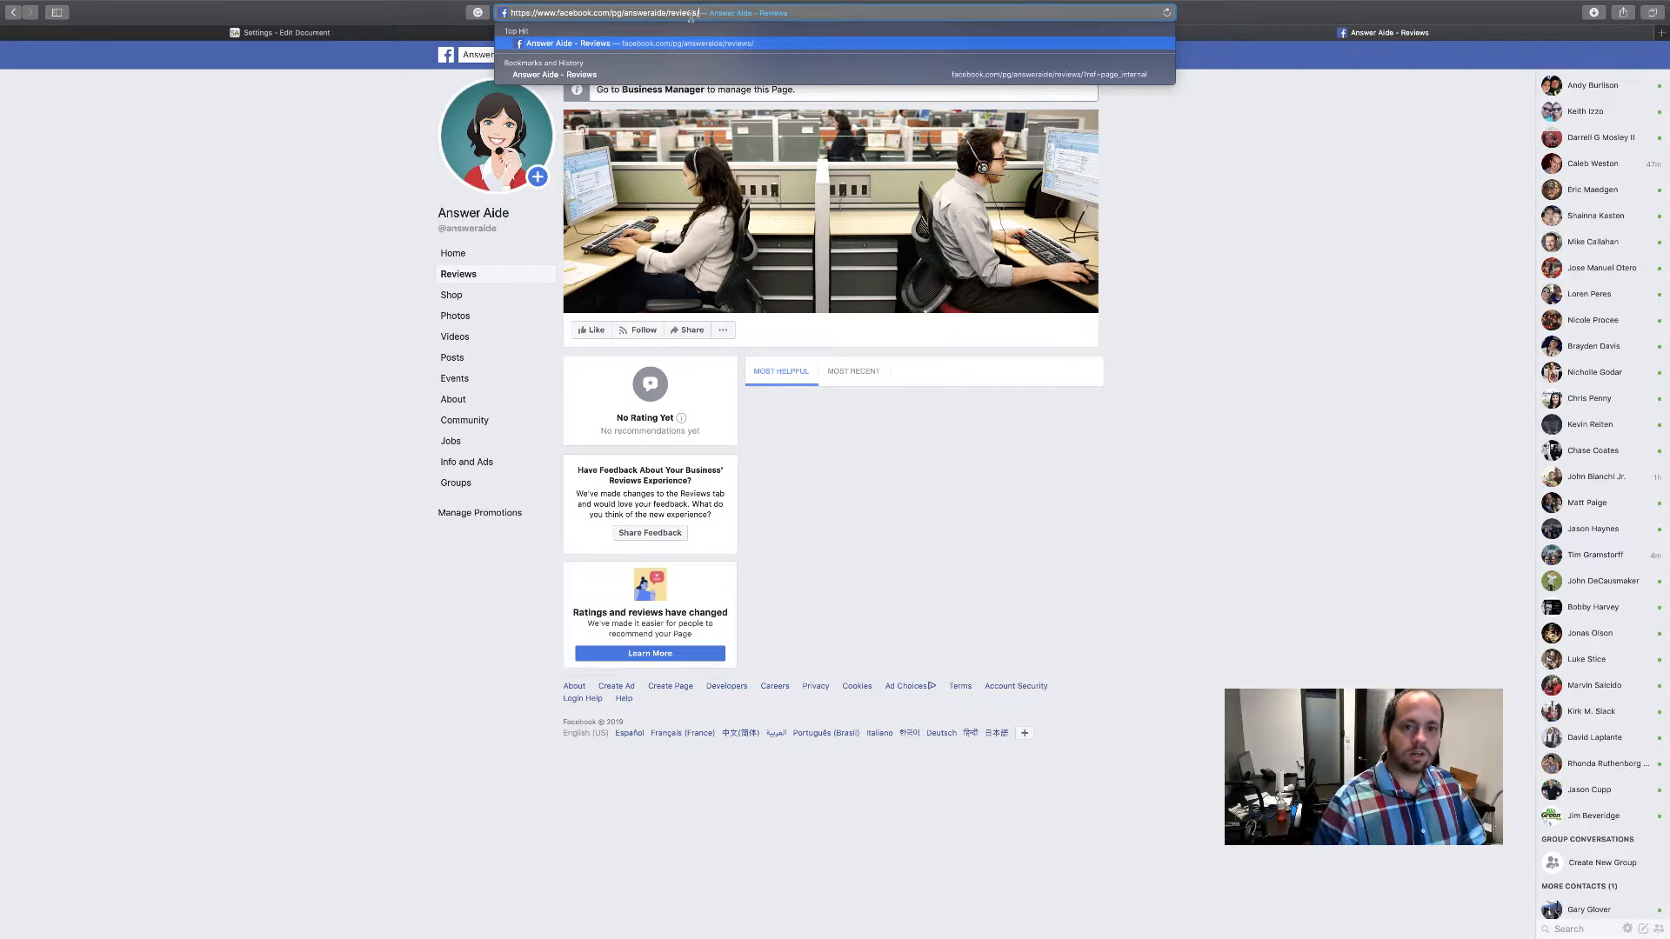
key(Return)
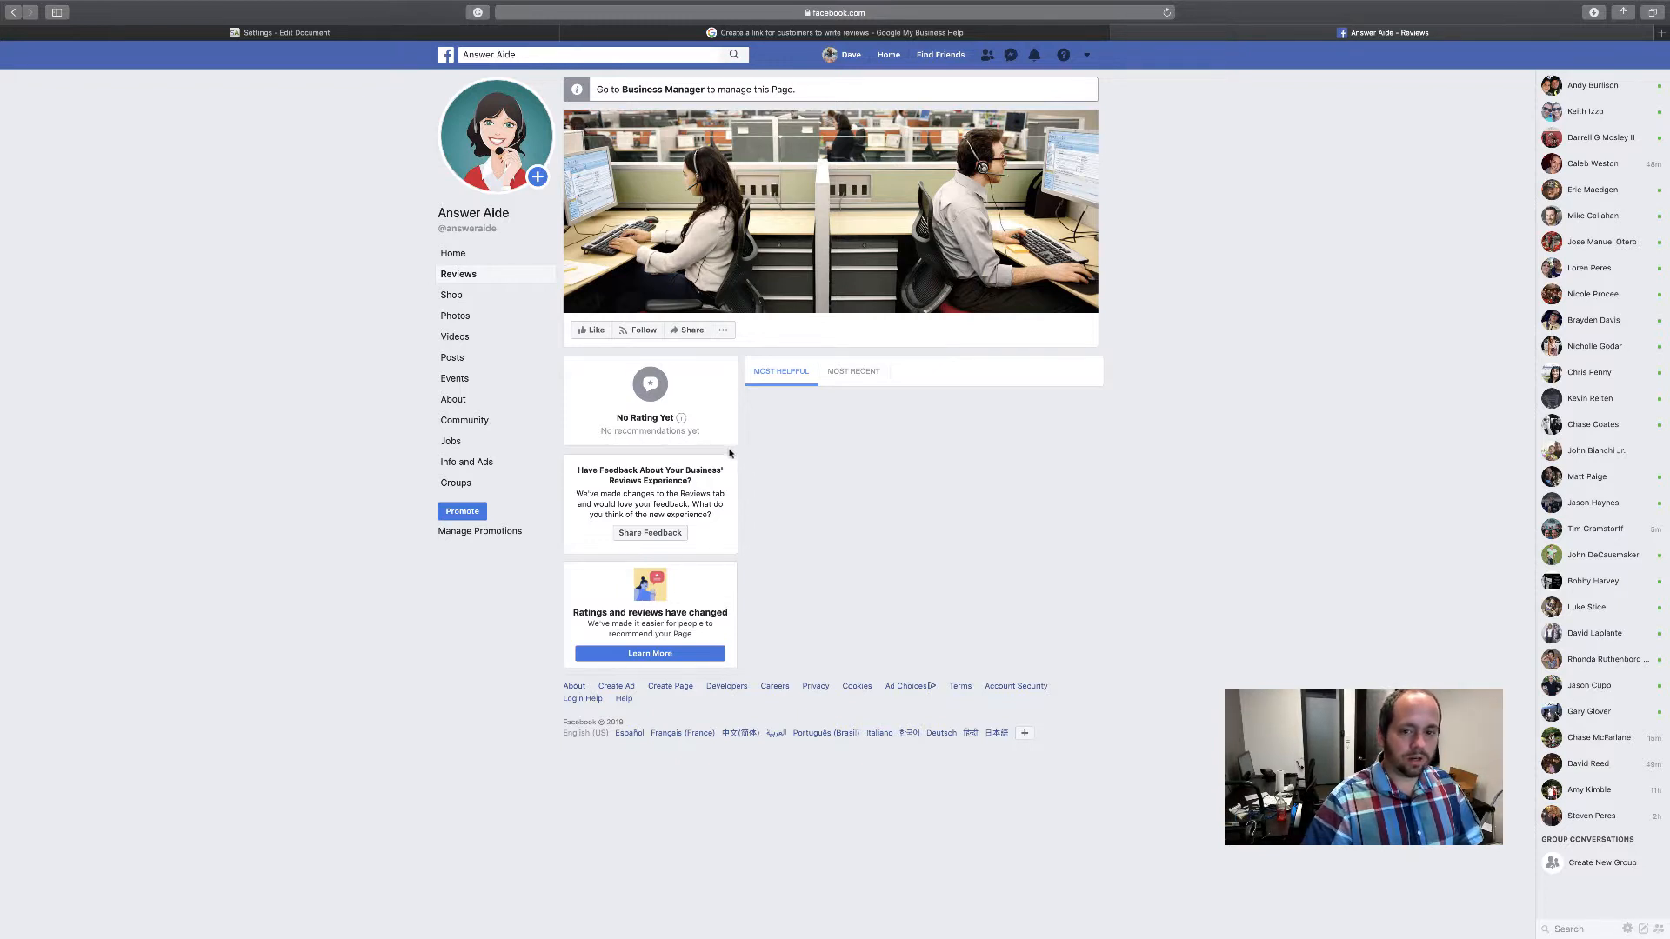
click(668, 539)
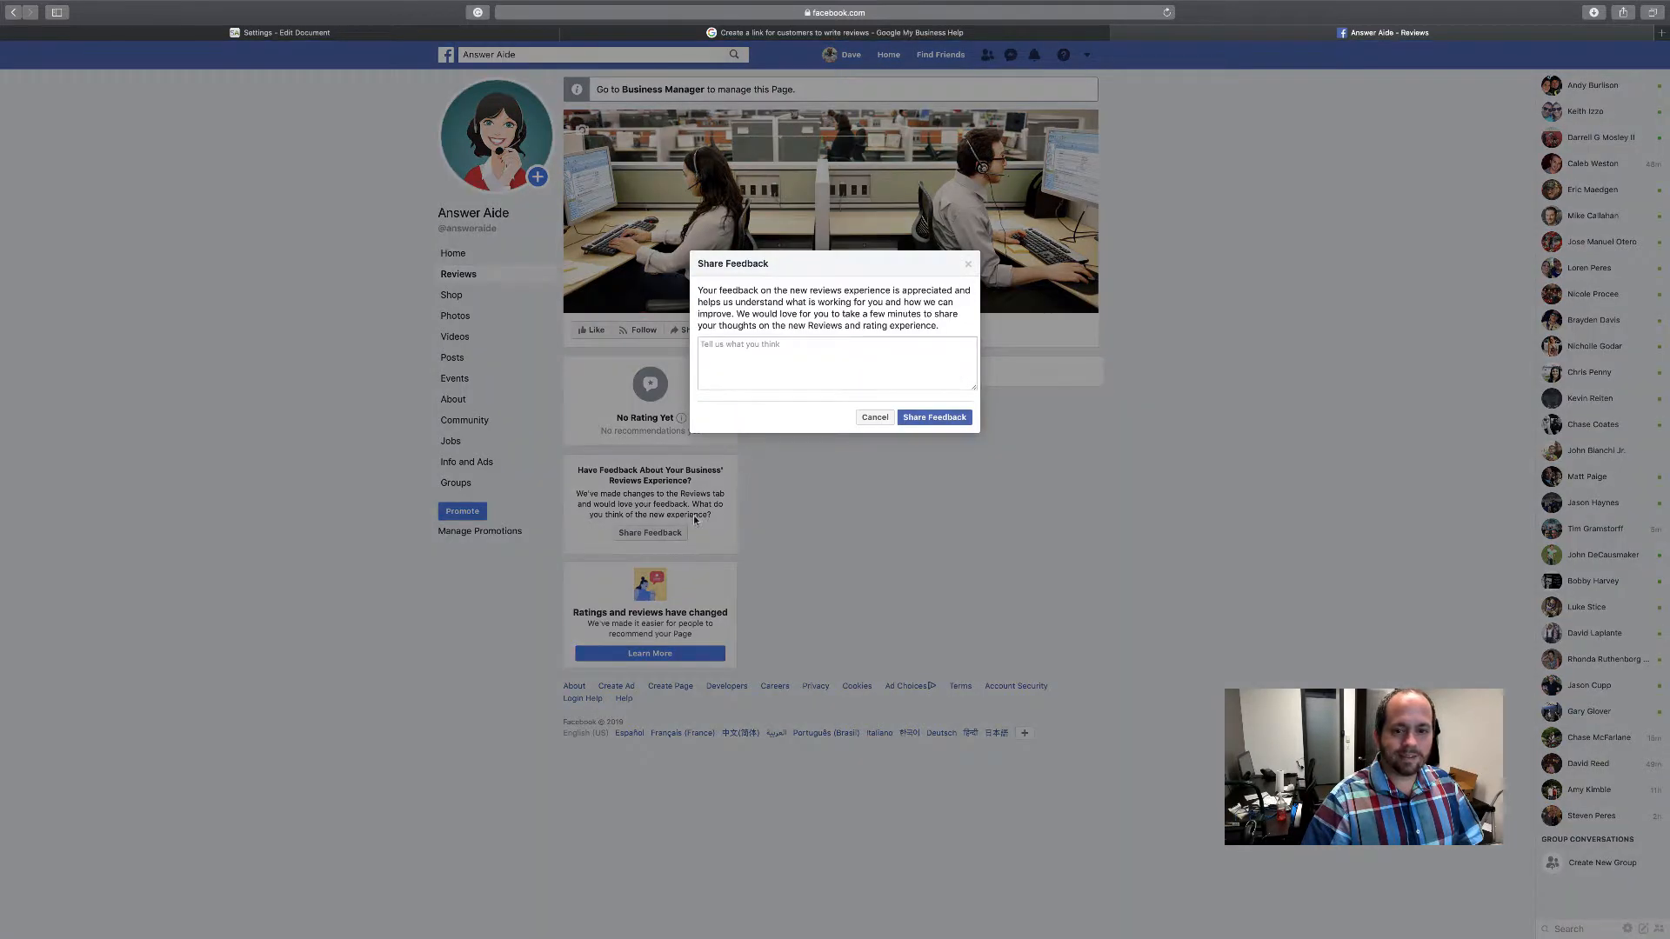
click(968, 266)
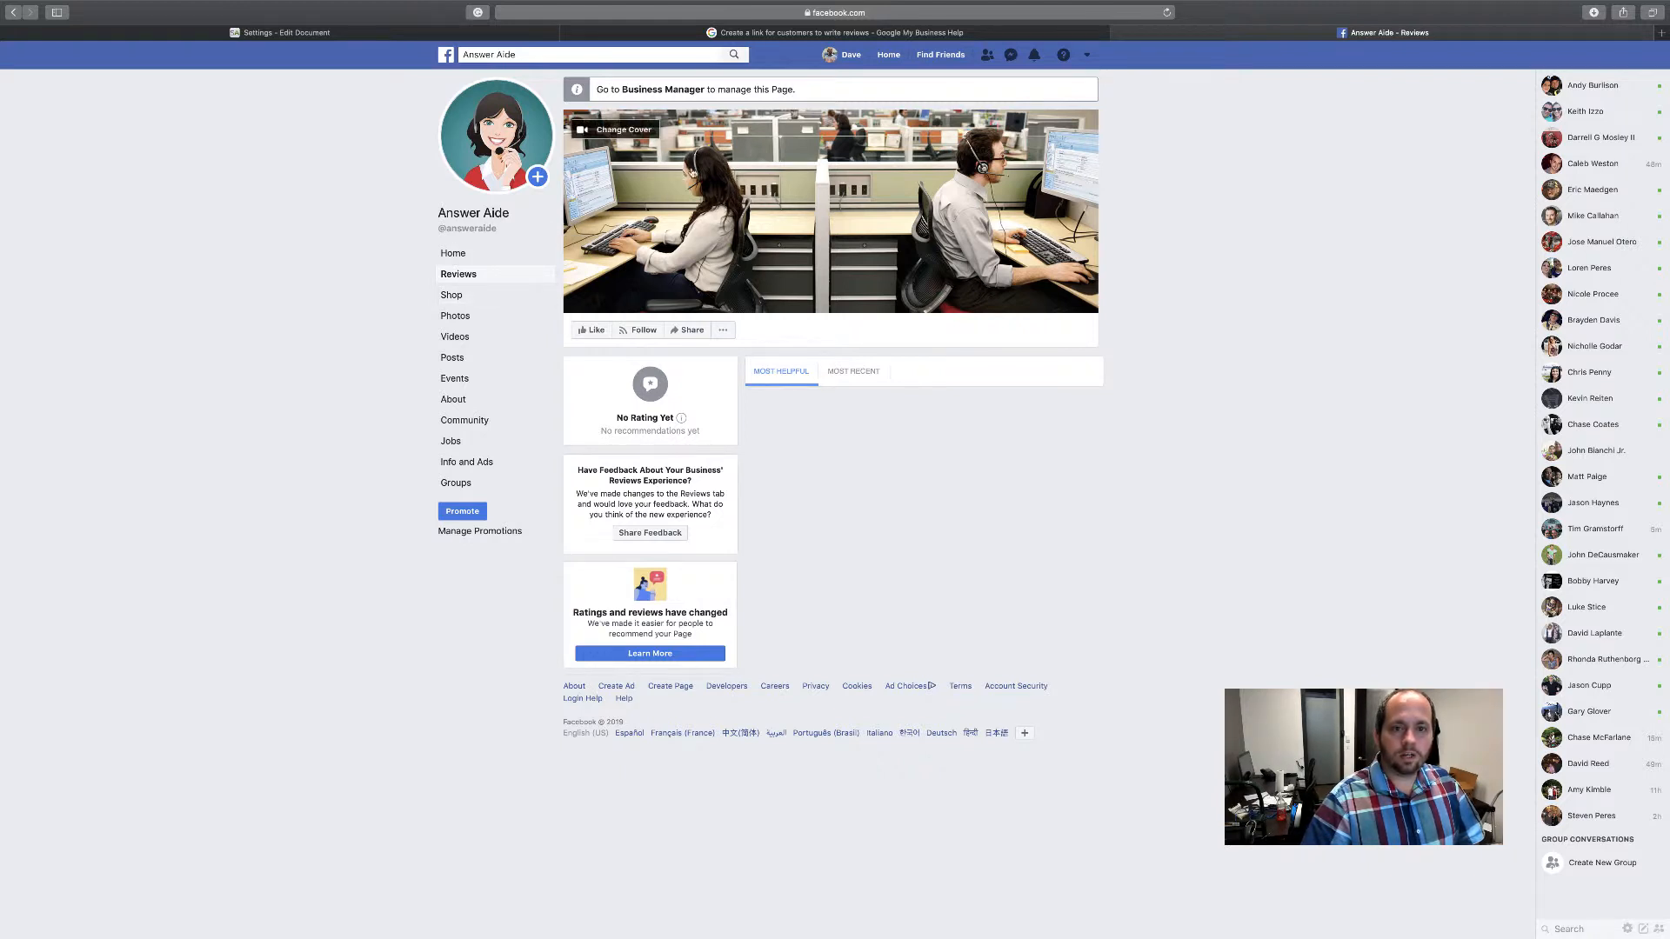
click(374, 33)
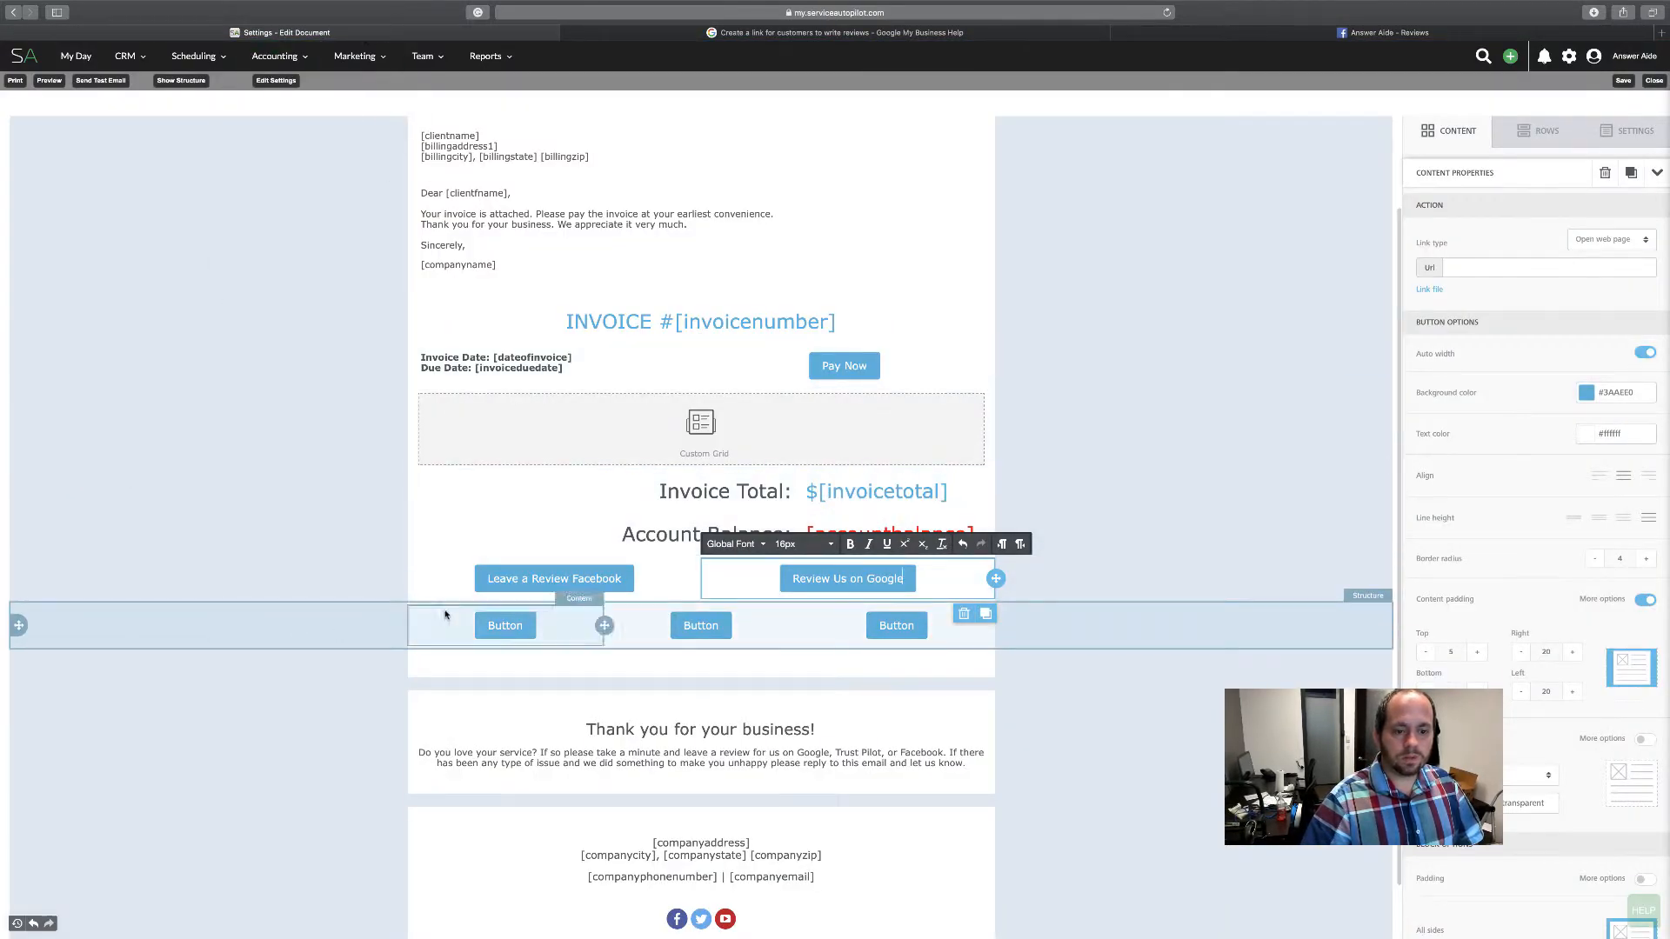
click(567, 578)
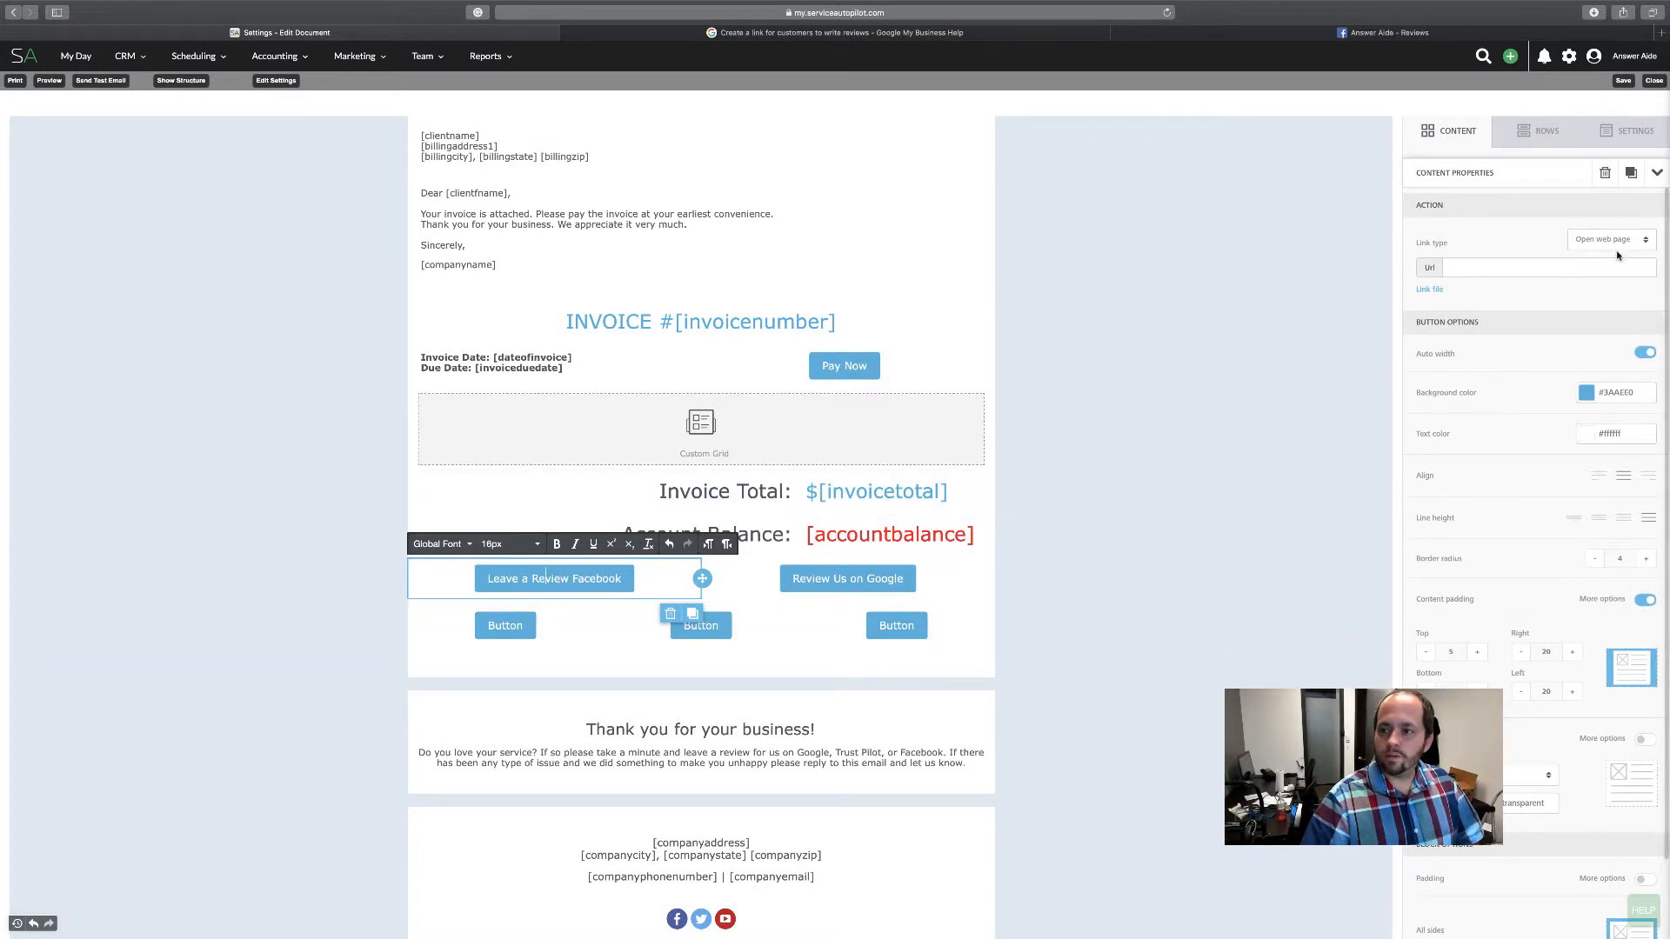
double_click(1439, 241)
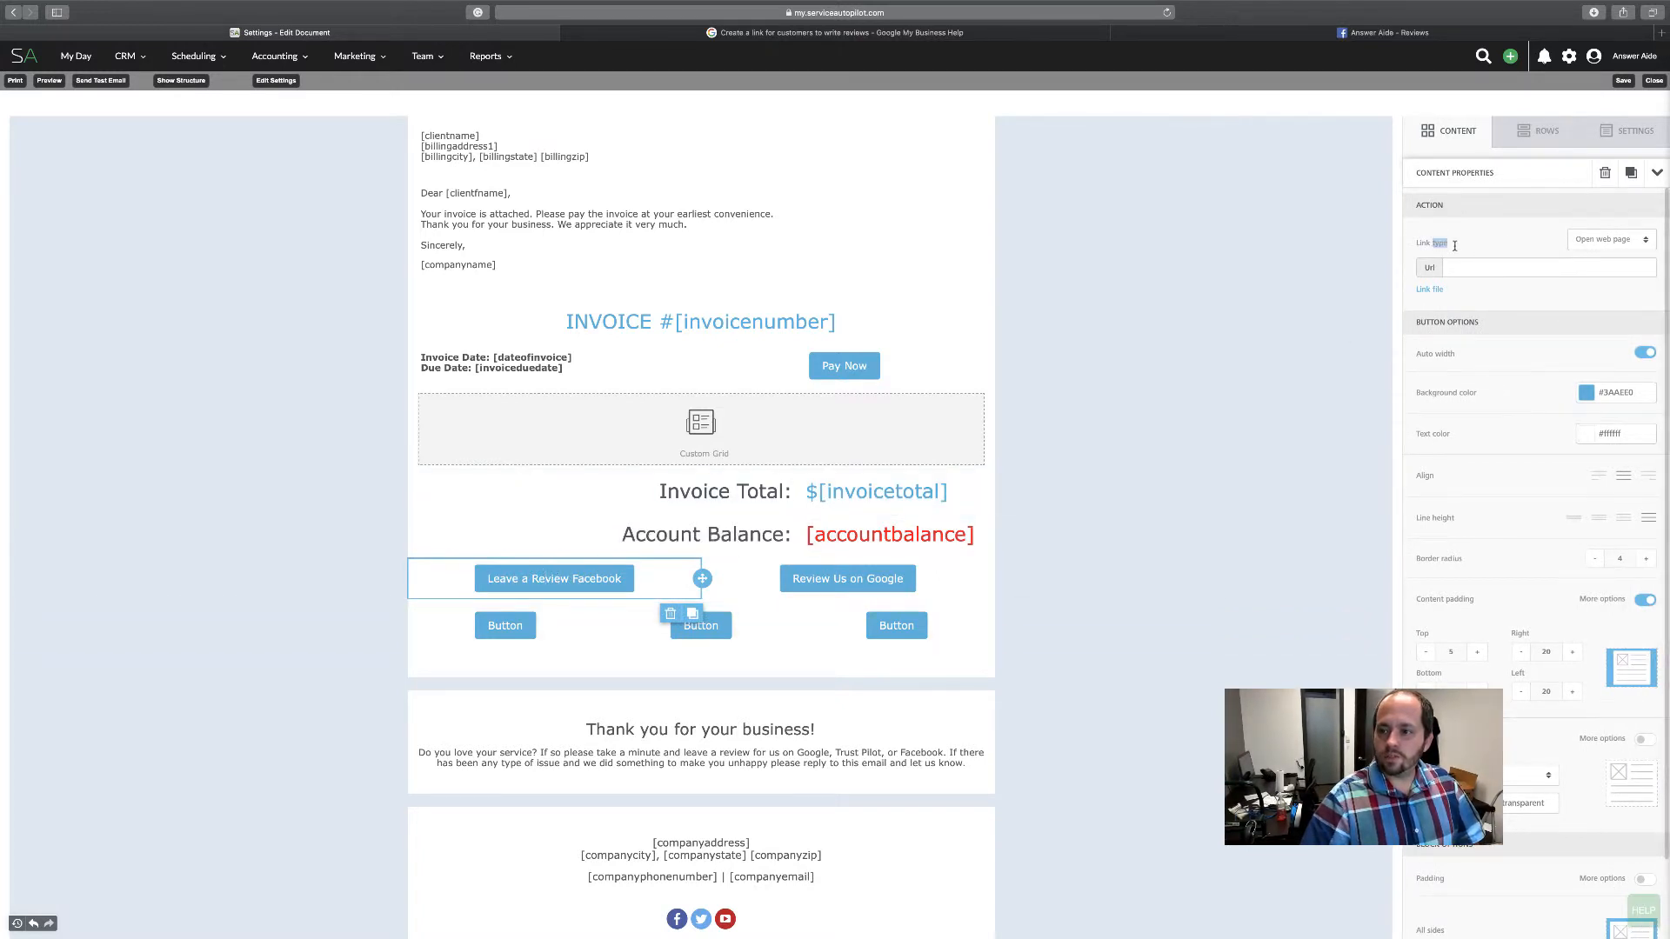
click(1616, 246)
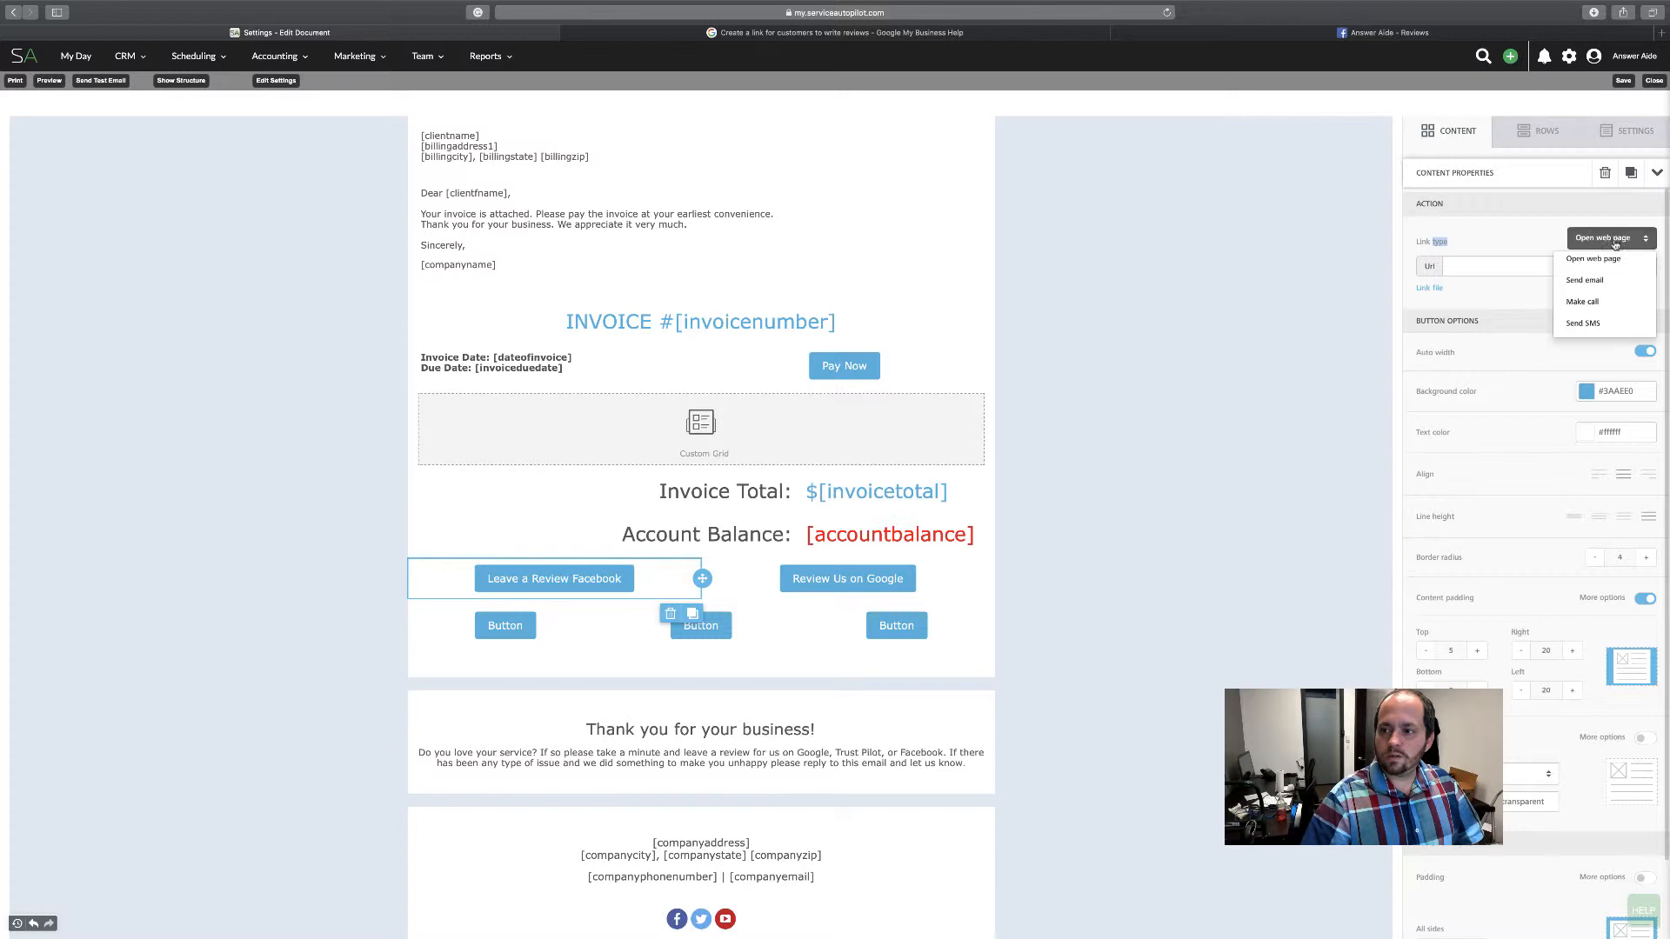
click(1489, 240)
click(1491, 264)
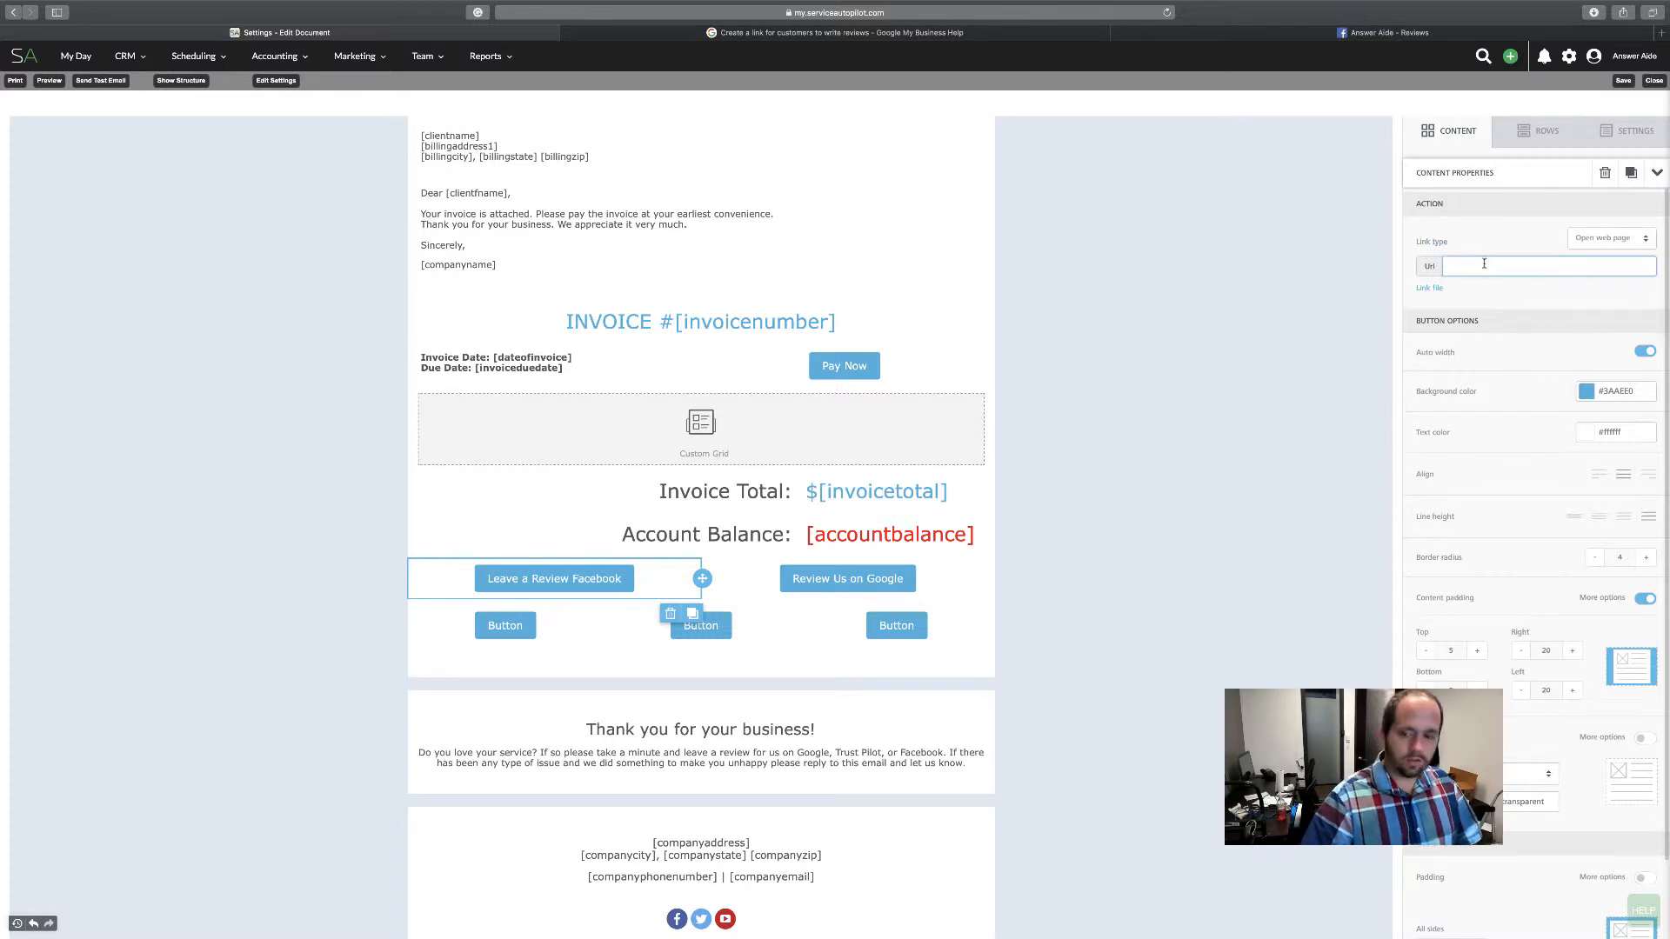
right_click(1483, 268)
click(1509, 300)
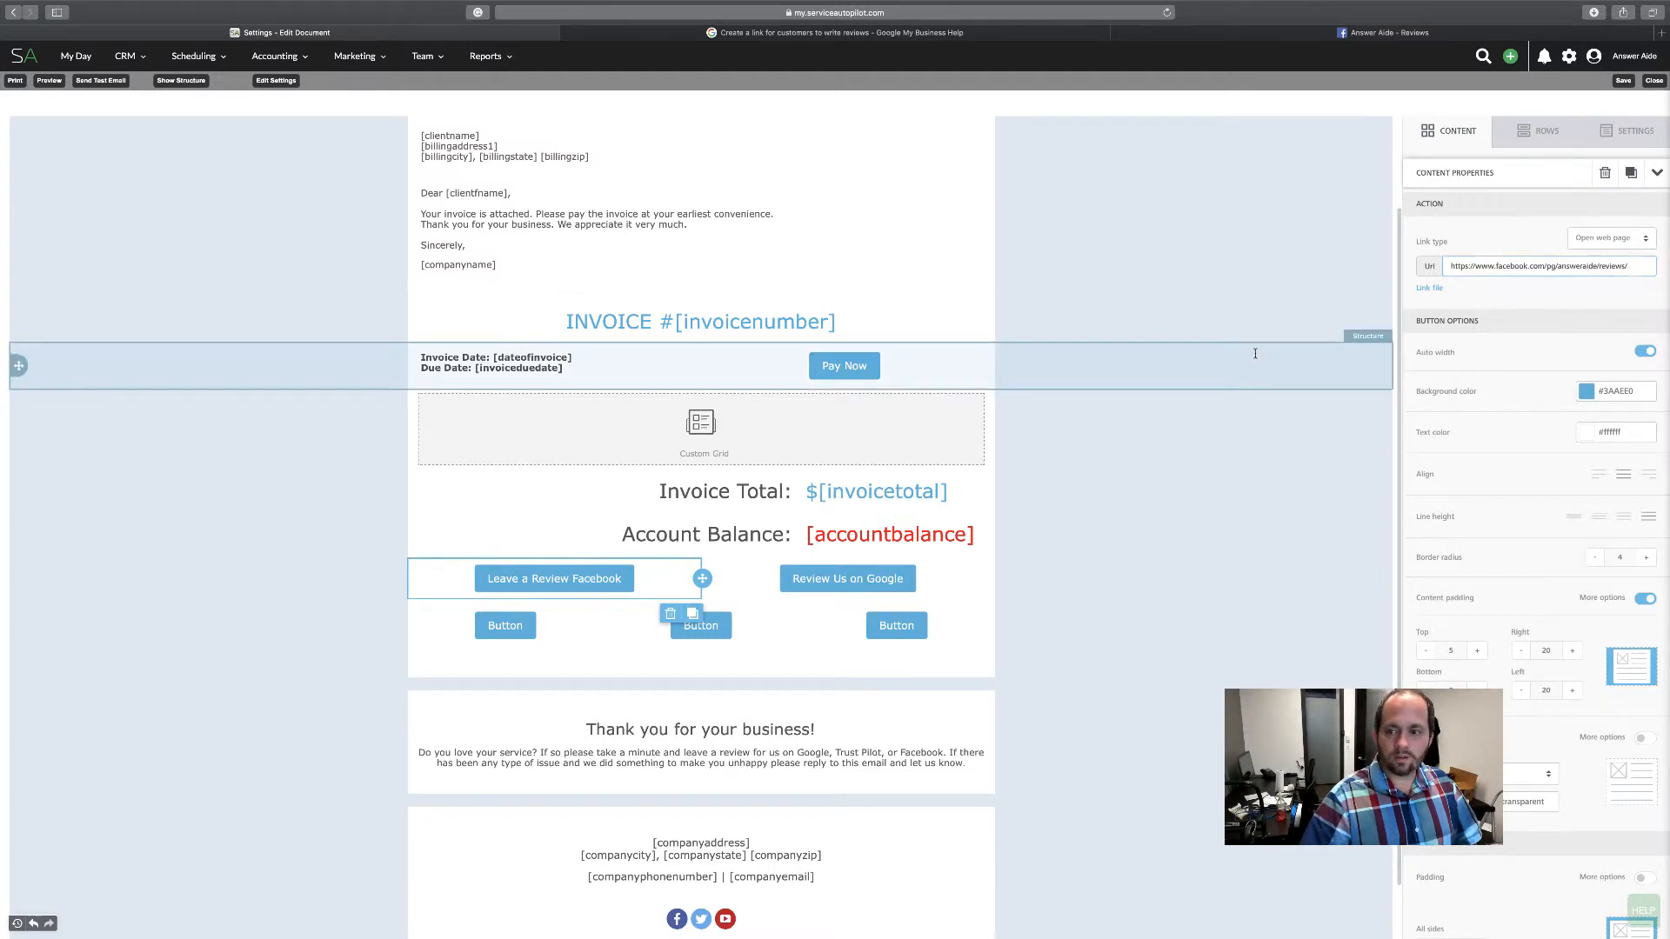
click(1248, 358)
click(1248, 359)
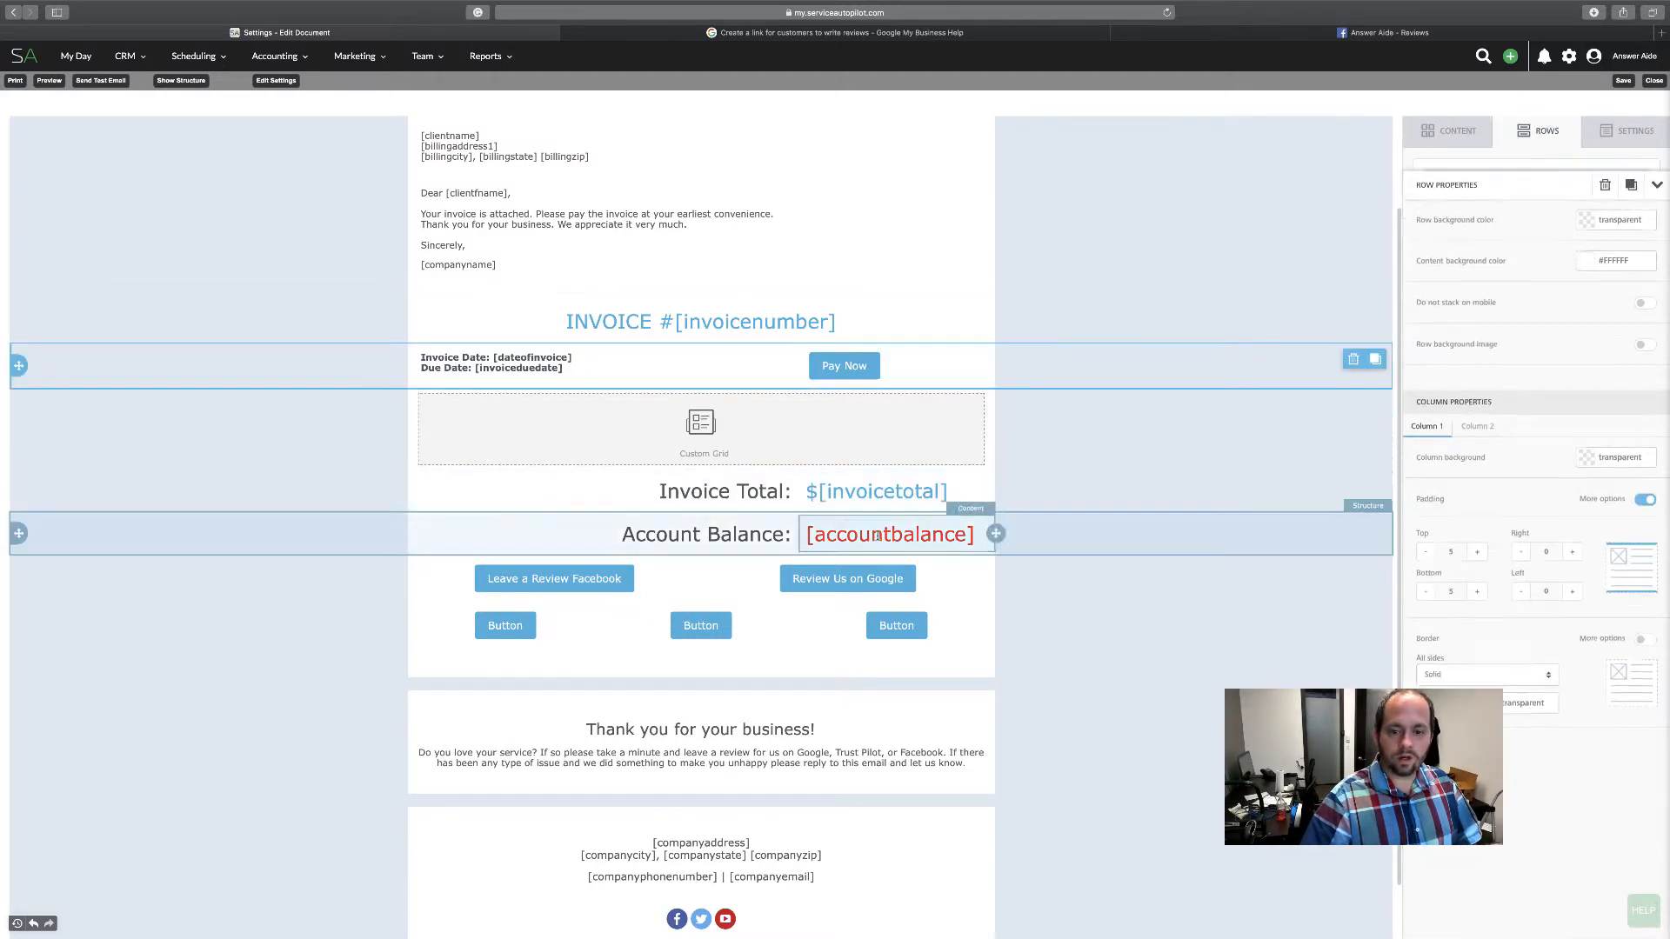
Select the "Review Us on Google" button and bring up the Google My Business Help article "Create a link for customers to write reviews".
click(859, 581)
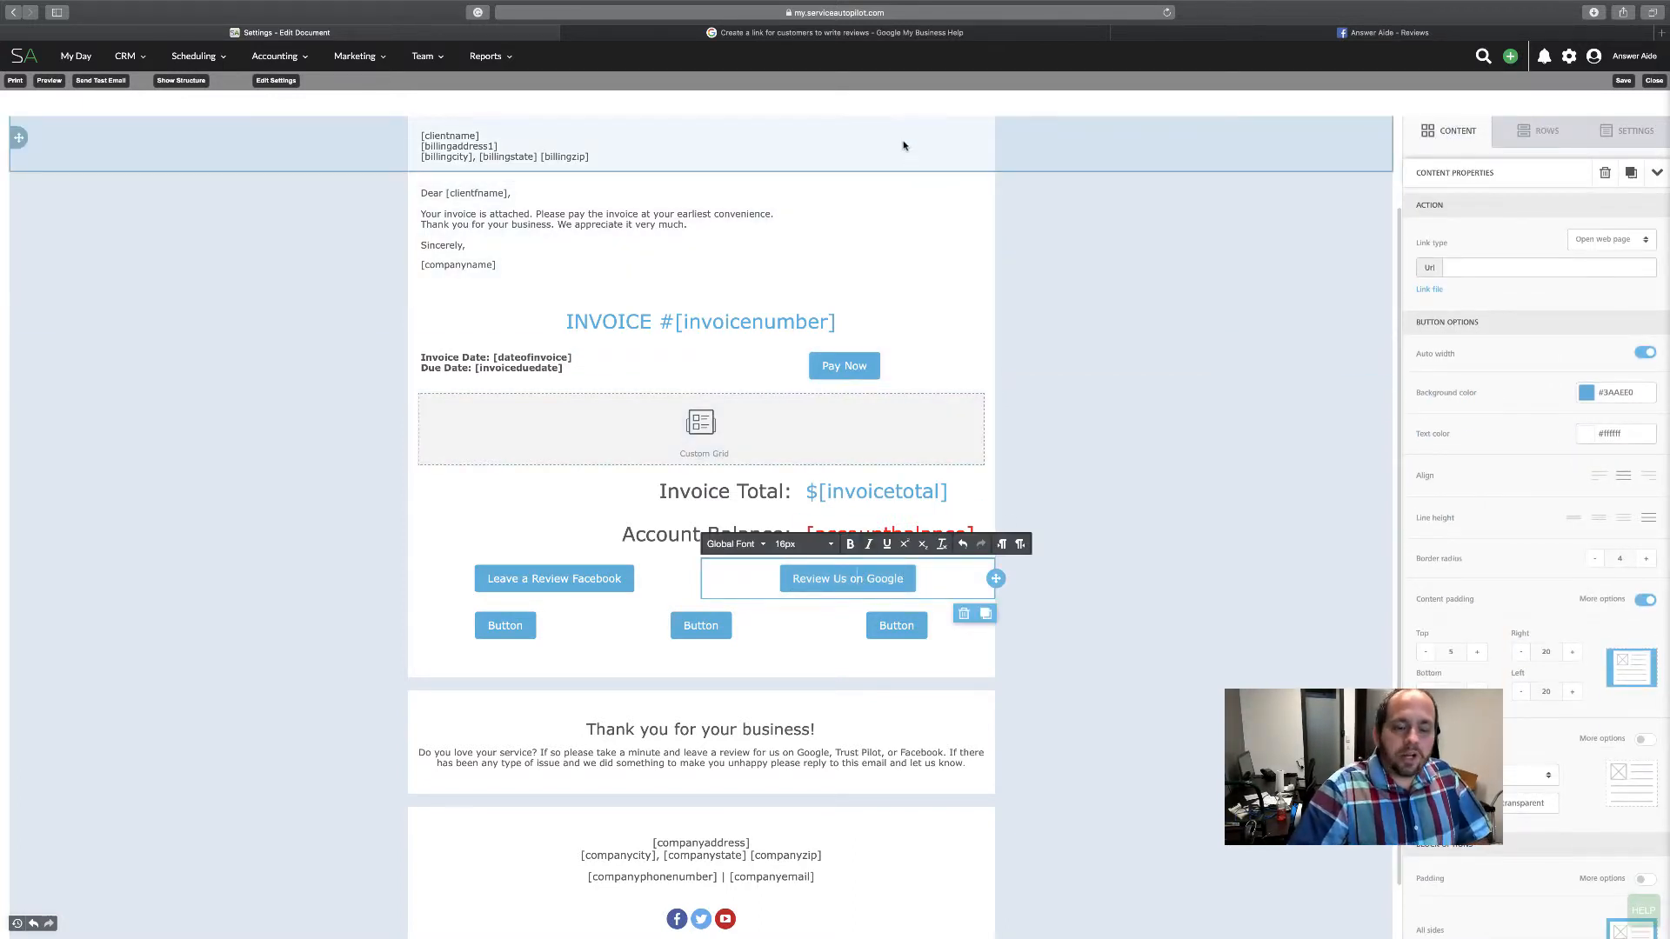
click(916, 35)
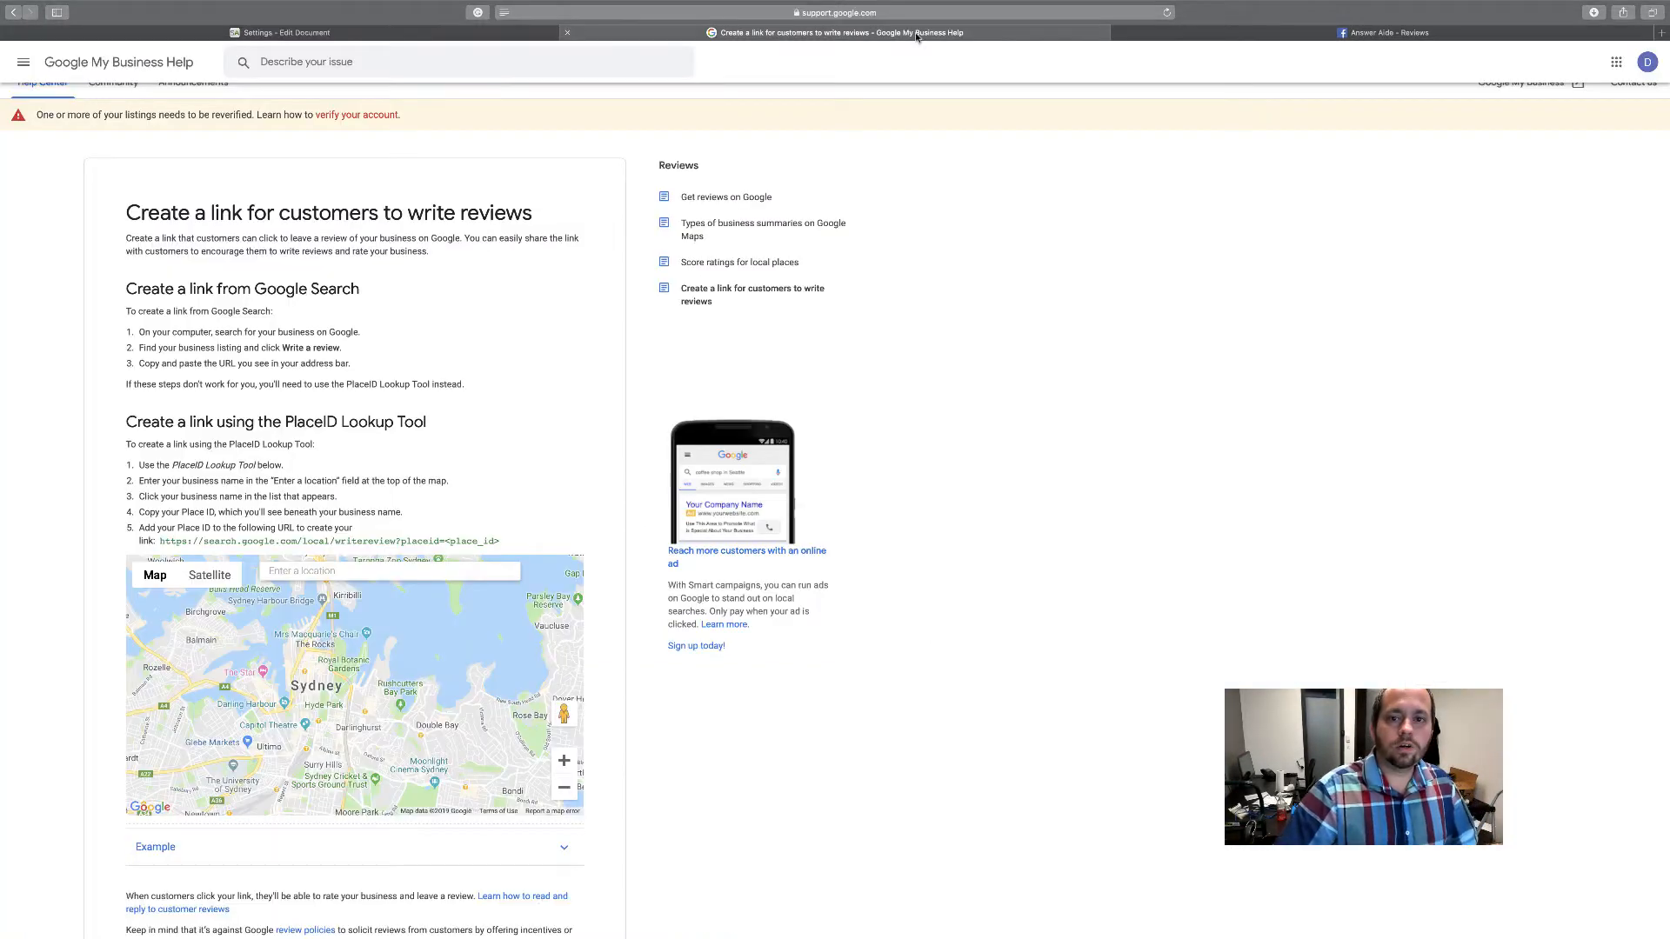
scroll(233, 165, up, 1)
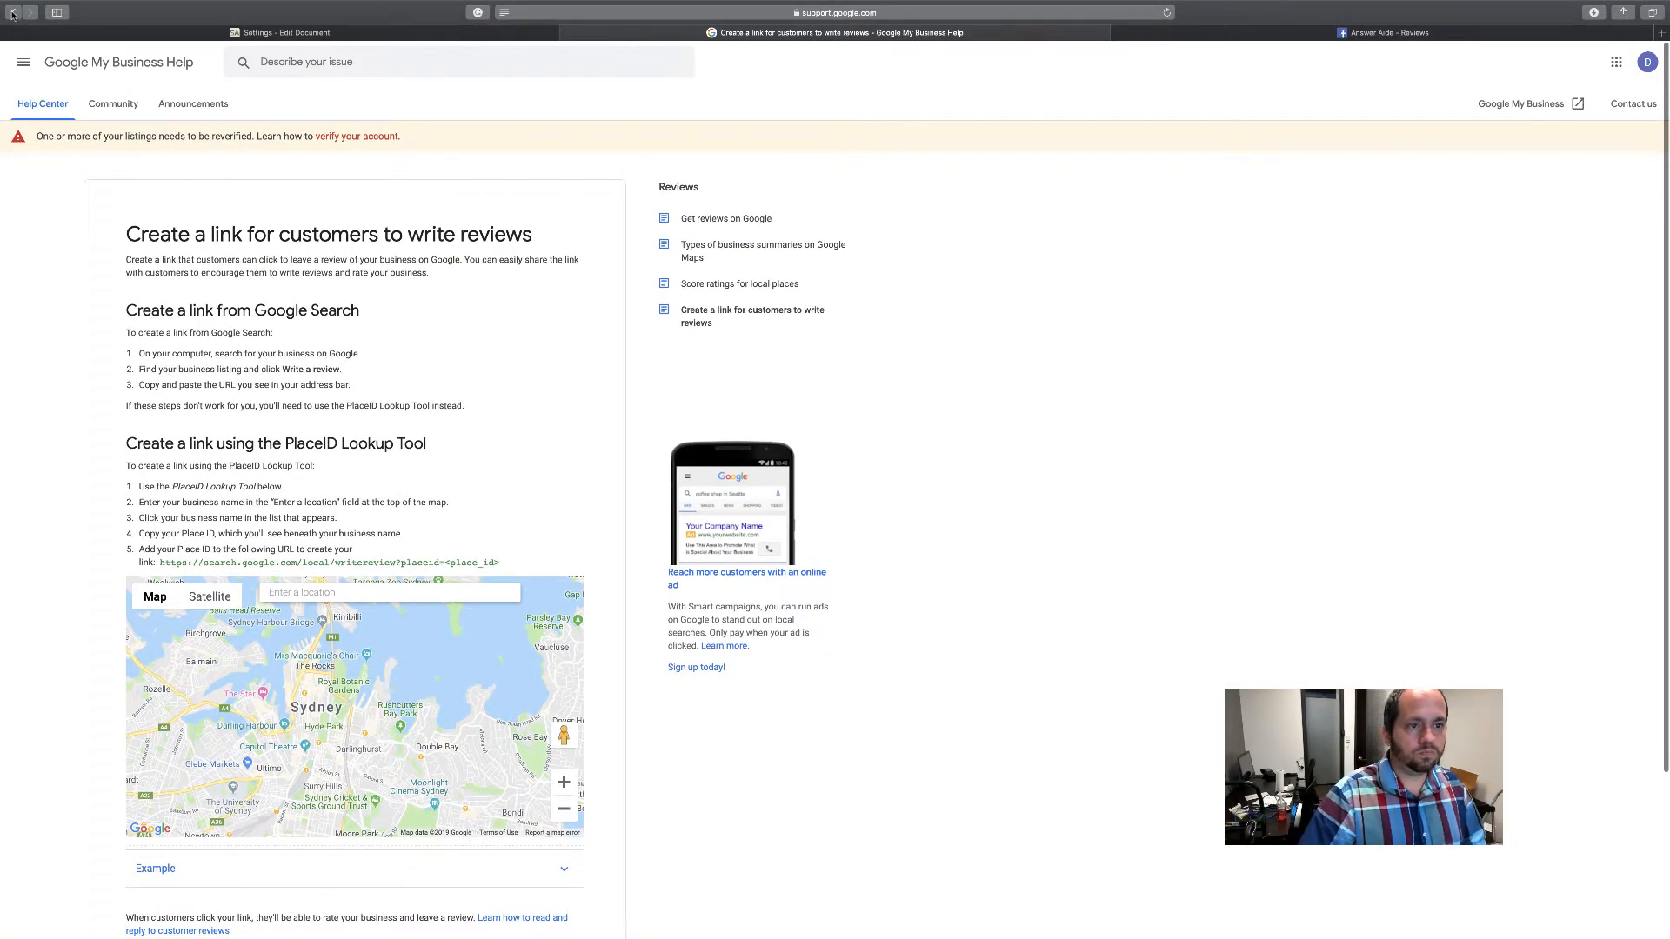
click(684, 12)
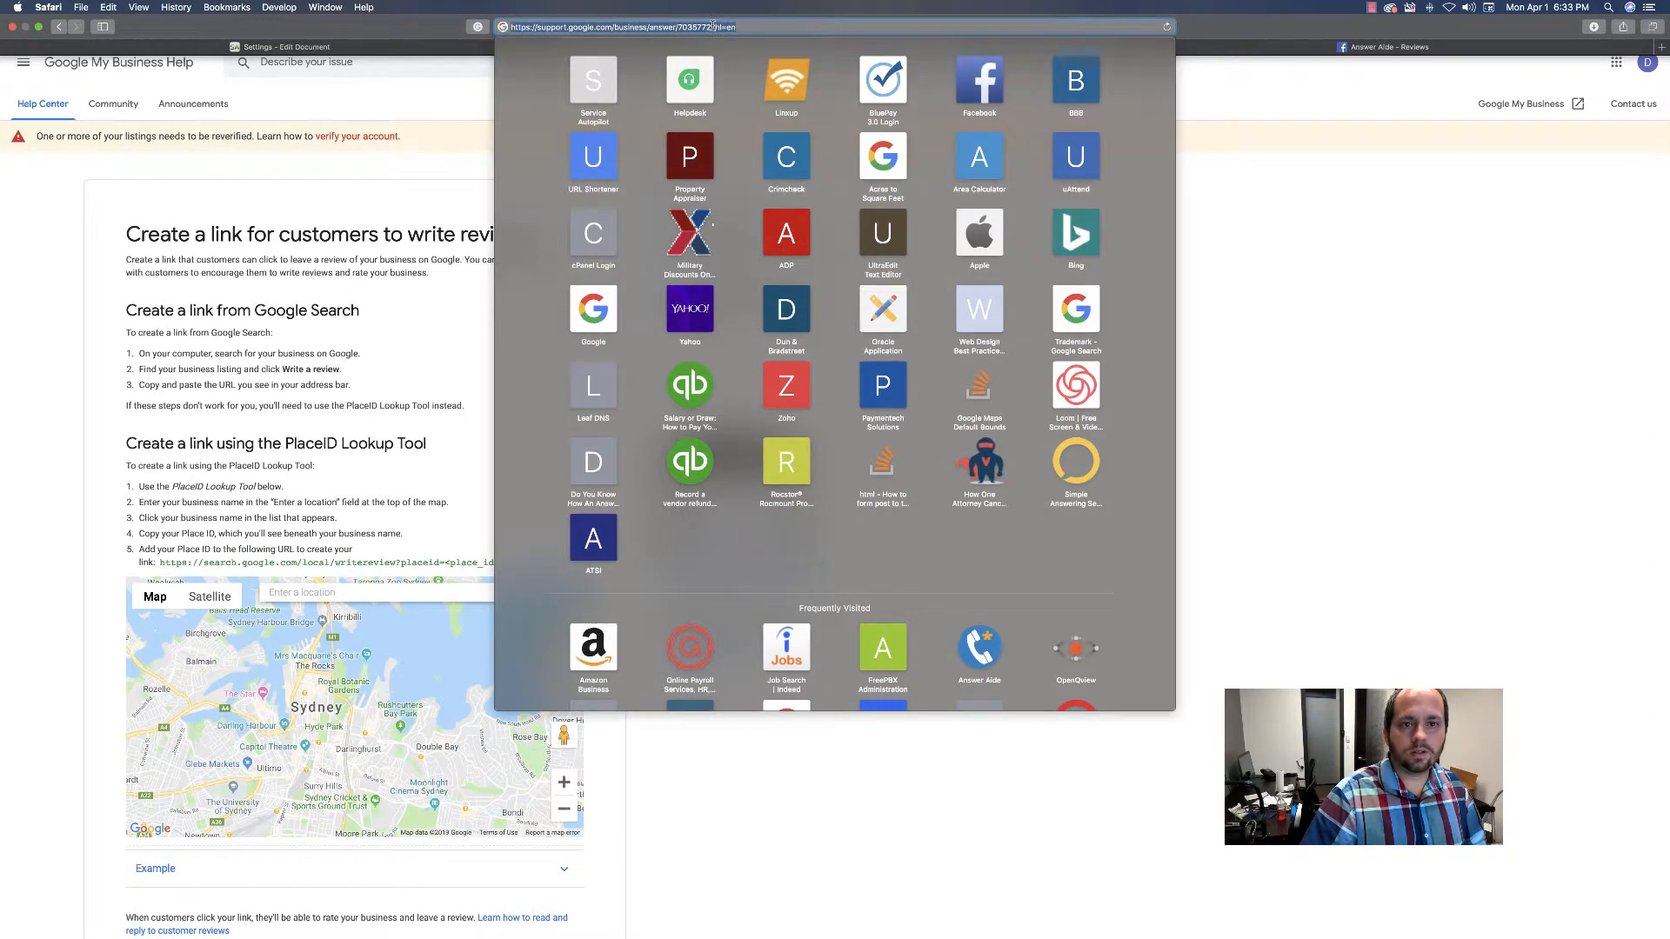
key(Escape)
click(13, 12)
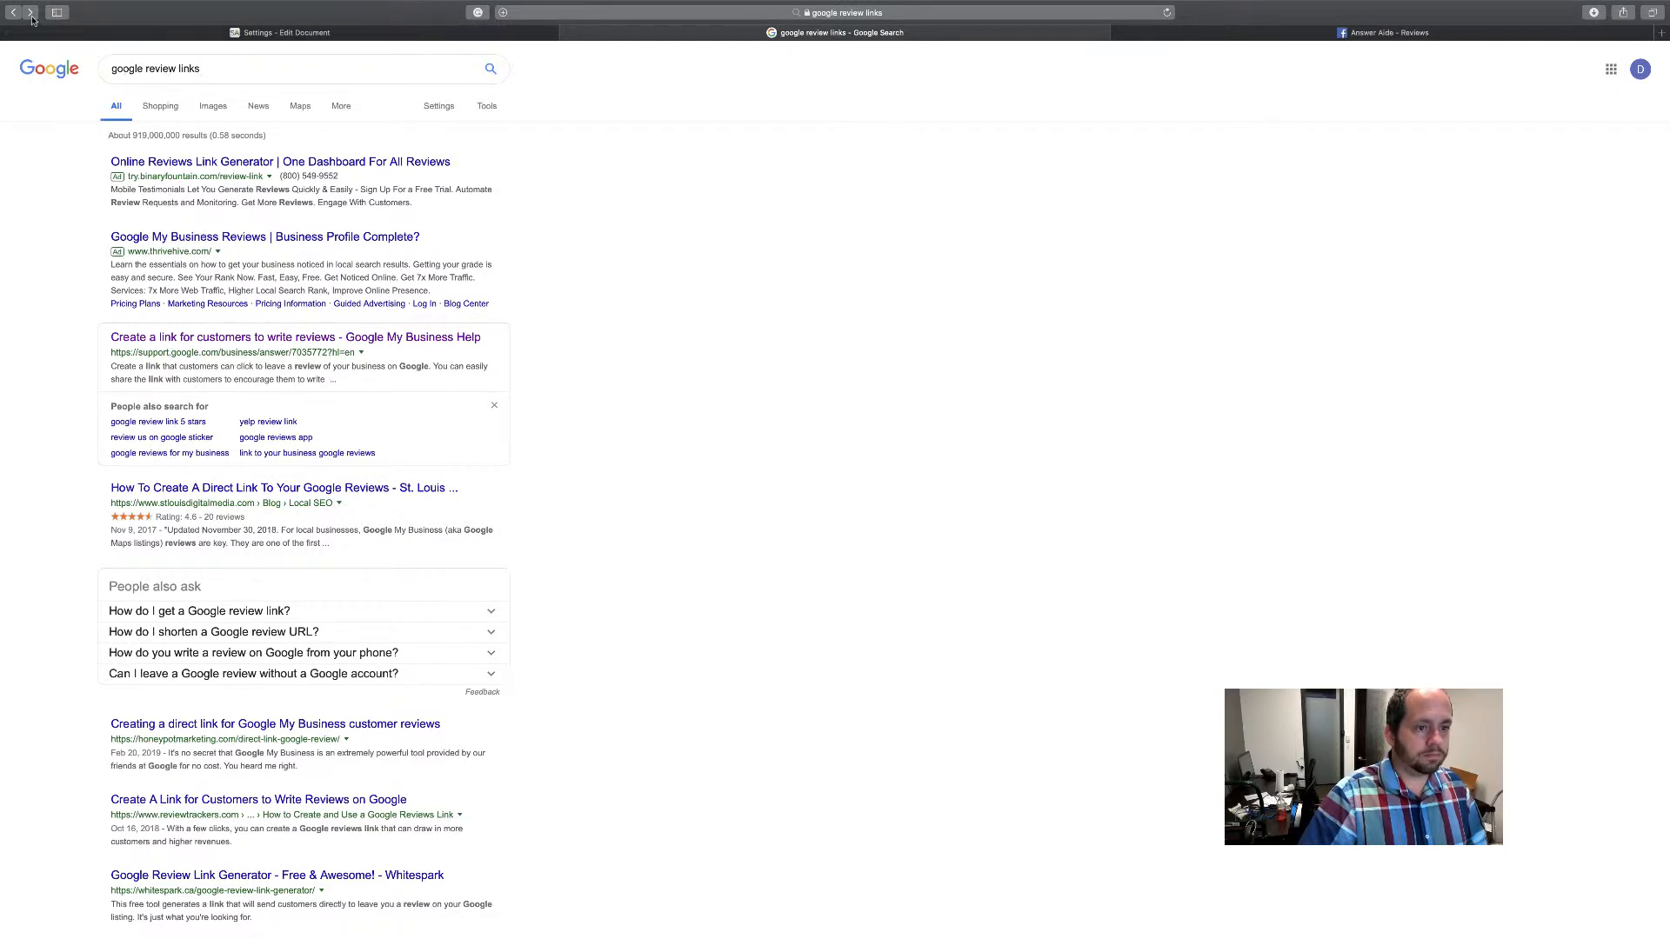
click(170, 348)
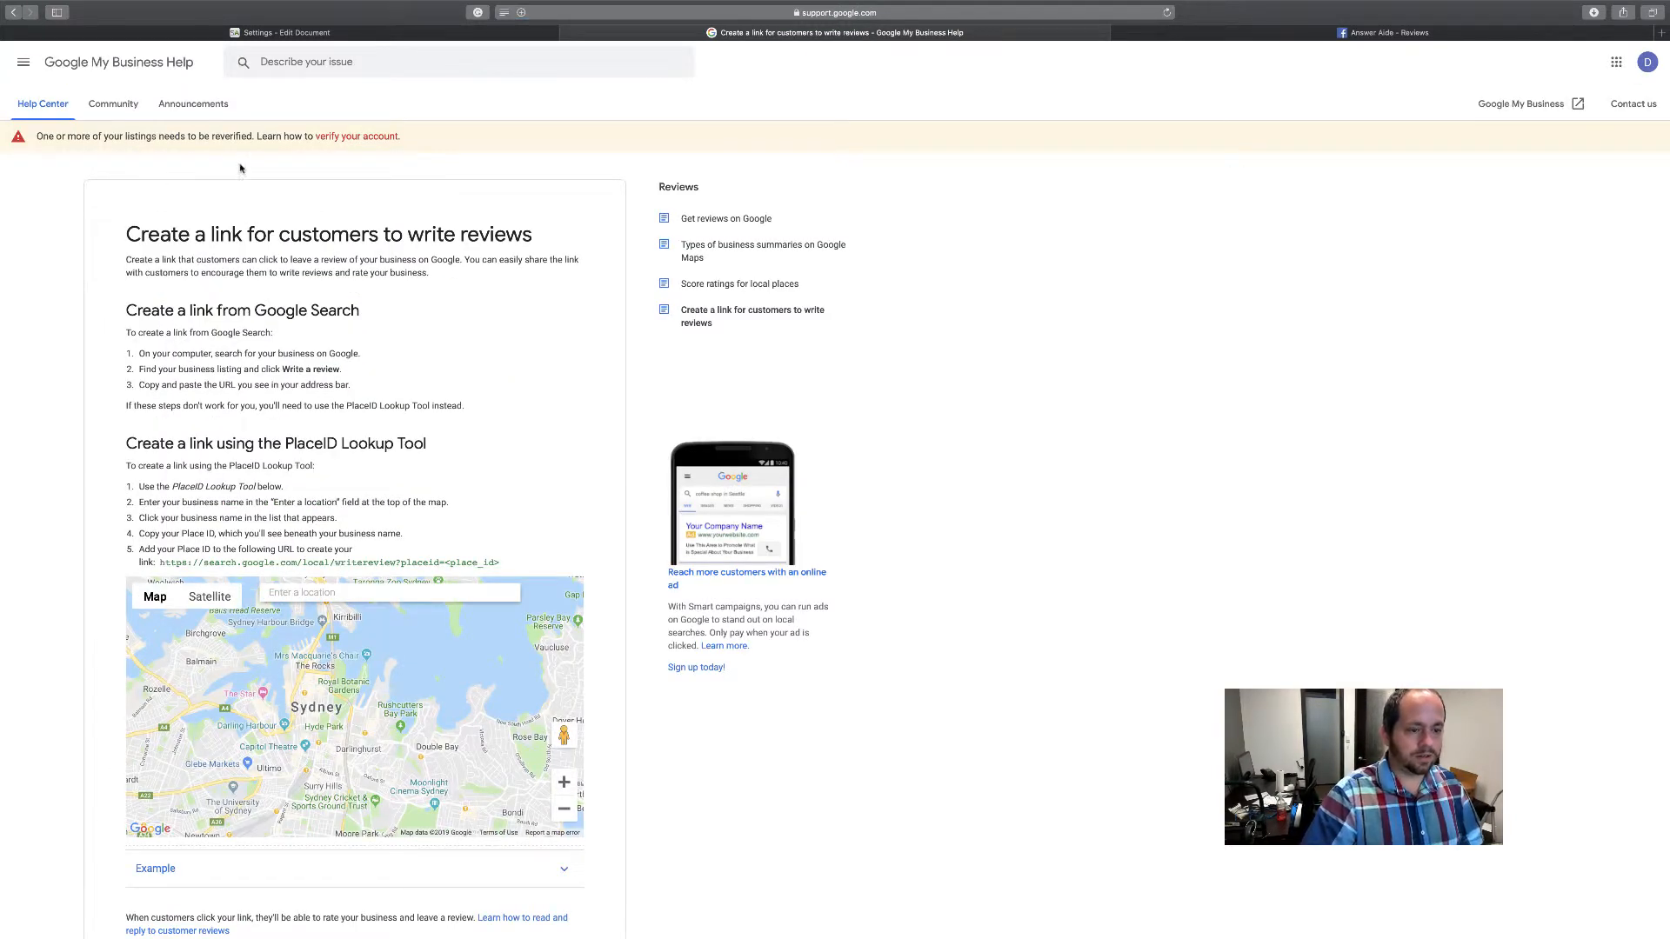
Look up "Answer Aide" in the PlaceID Lookup Tool's map and choose the business listing in Jacksonville, FL.
click(351, 600)
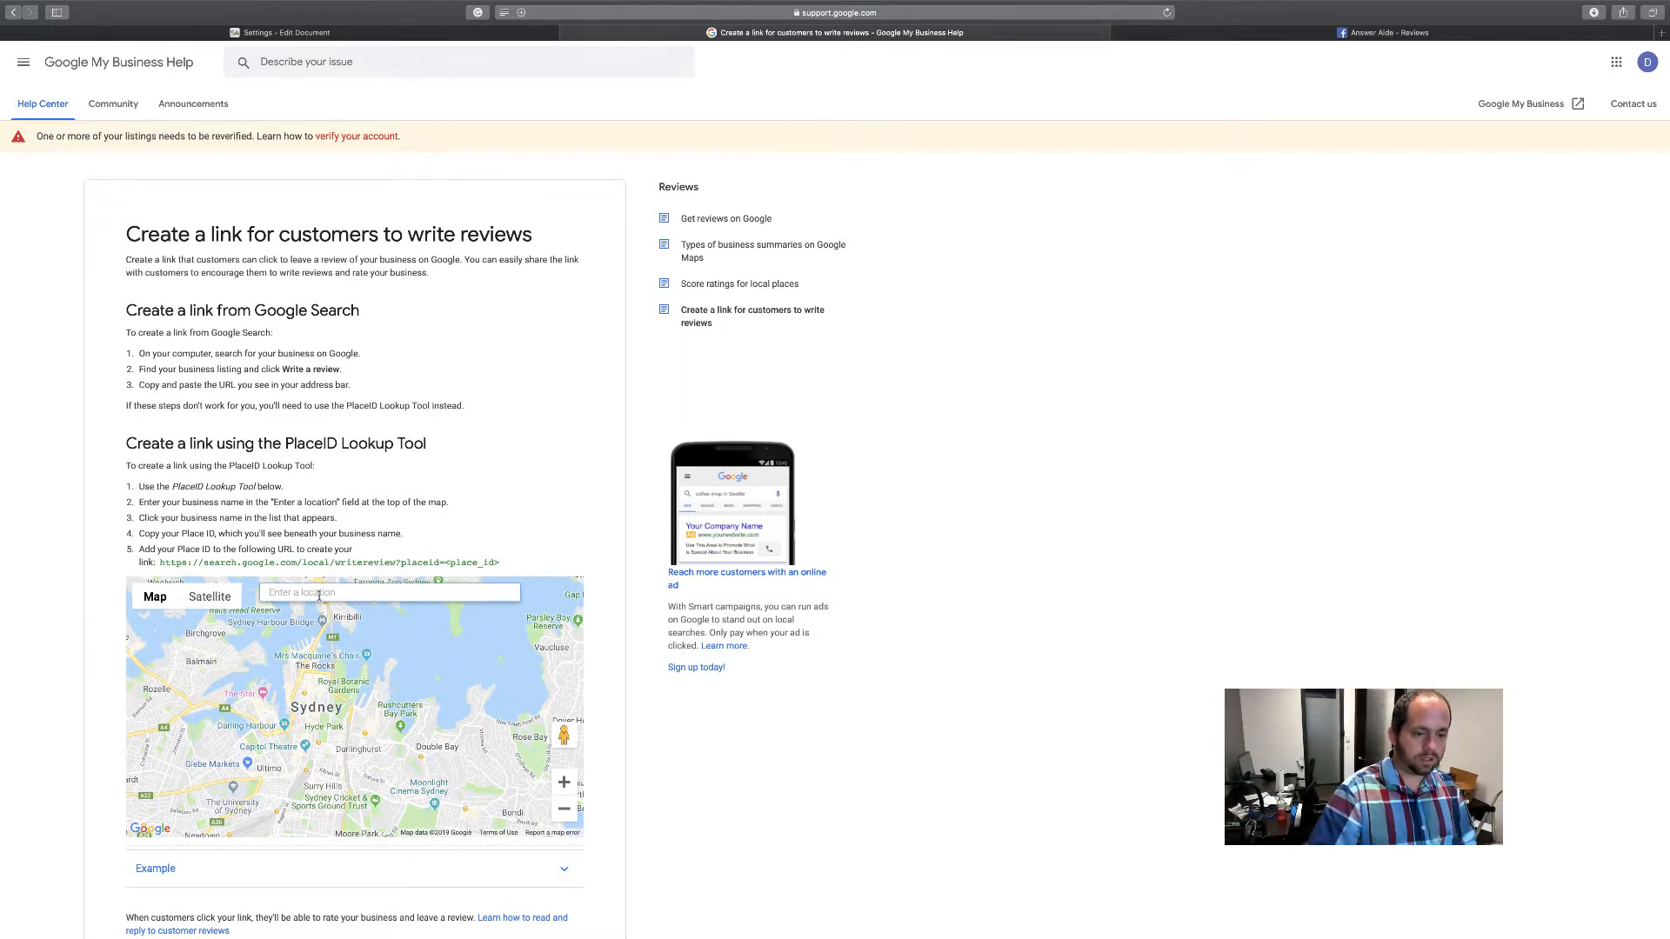
text(A)
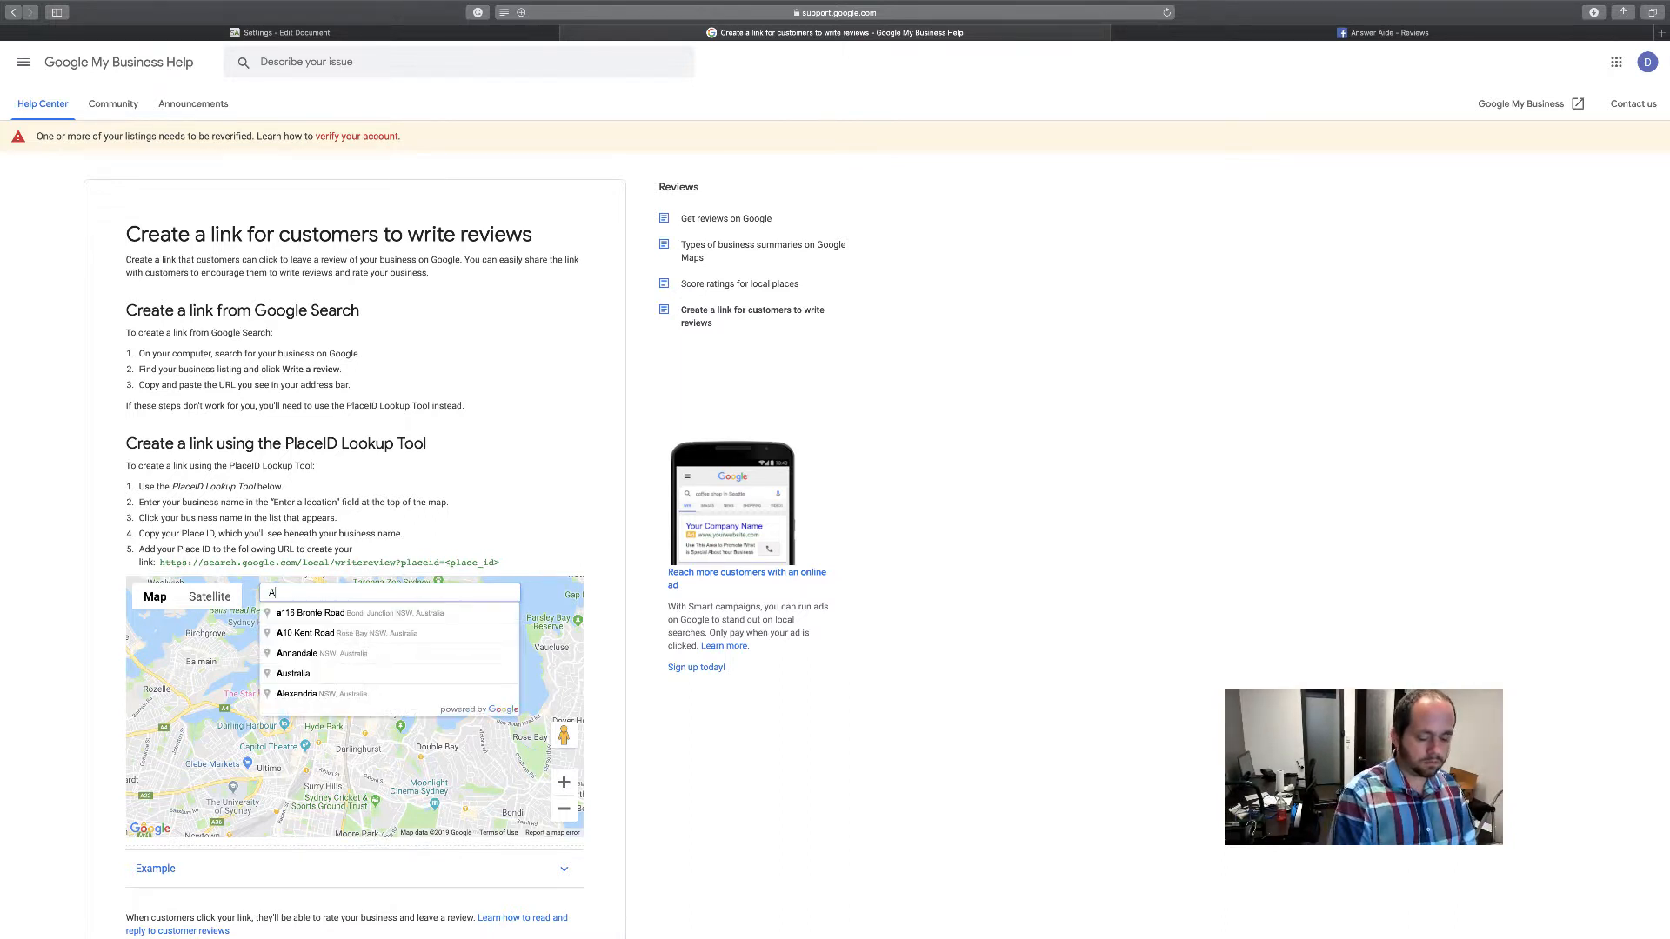
text(nswer )
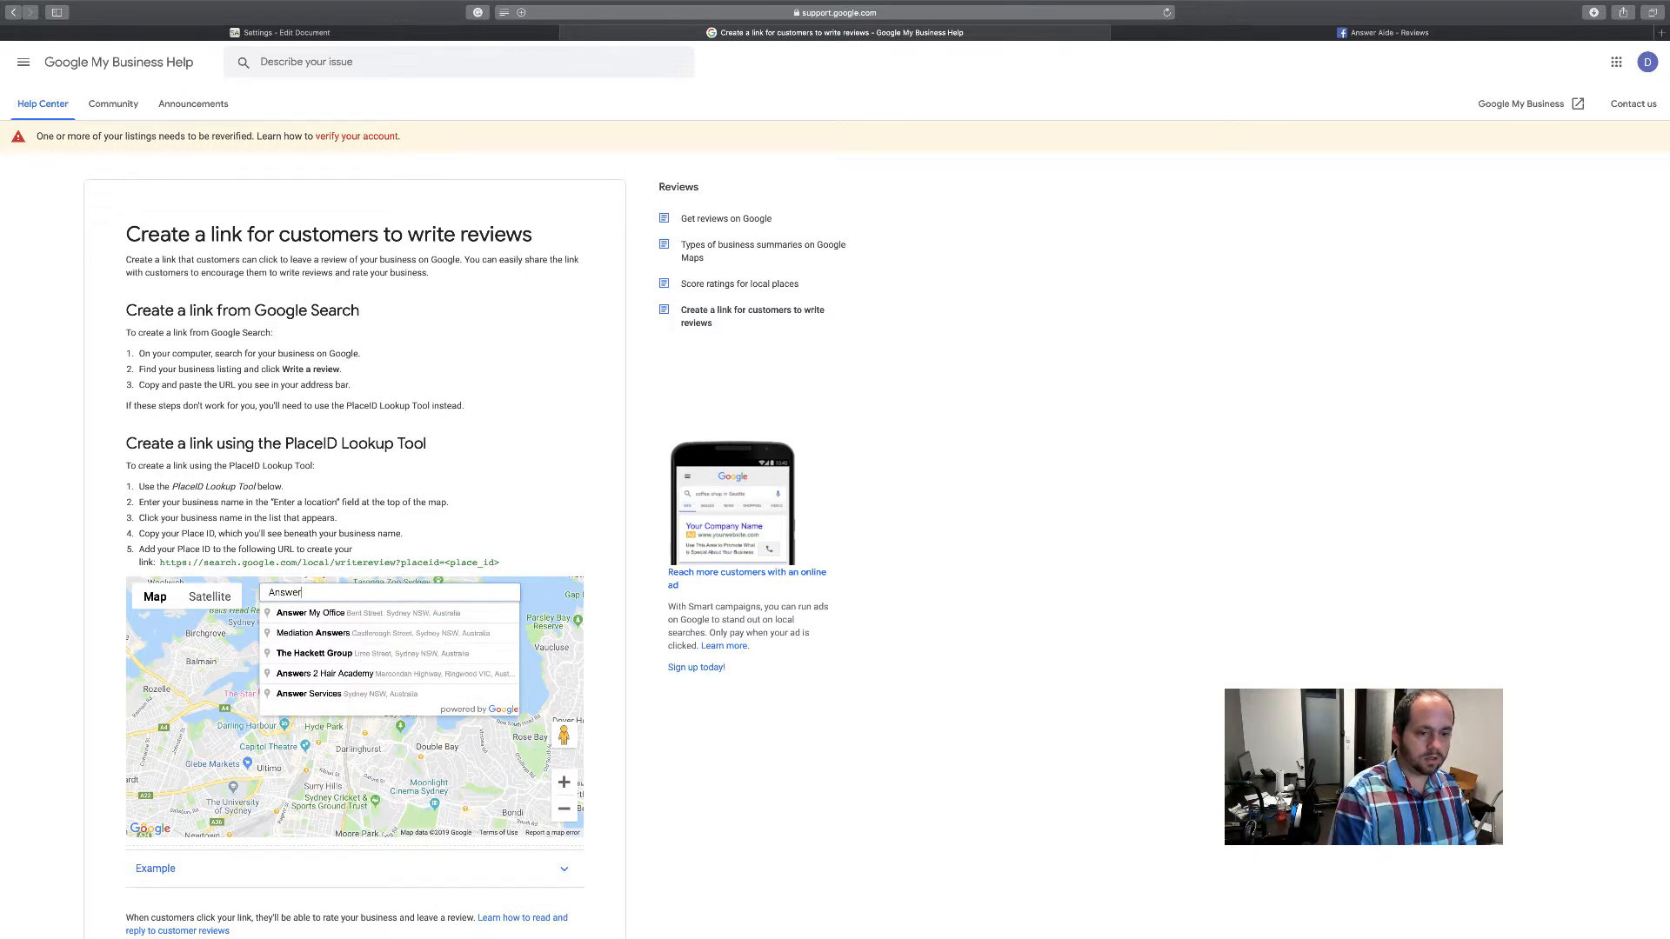
text(A)
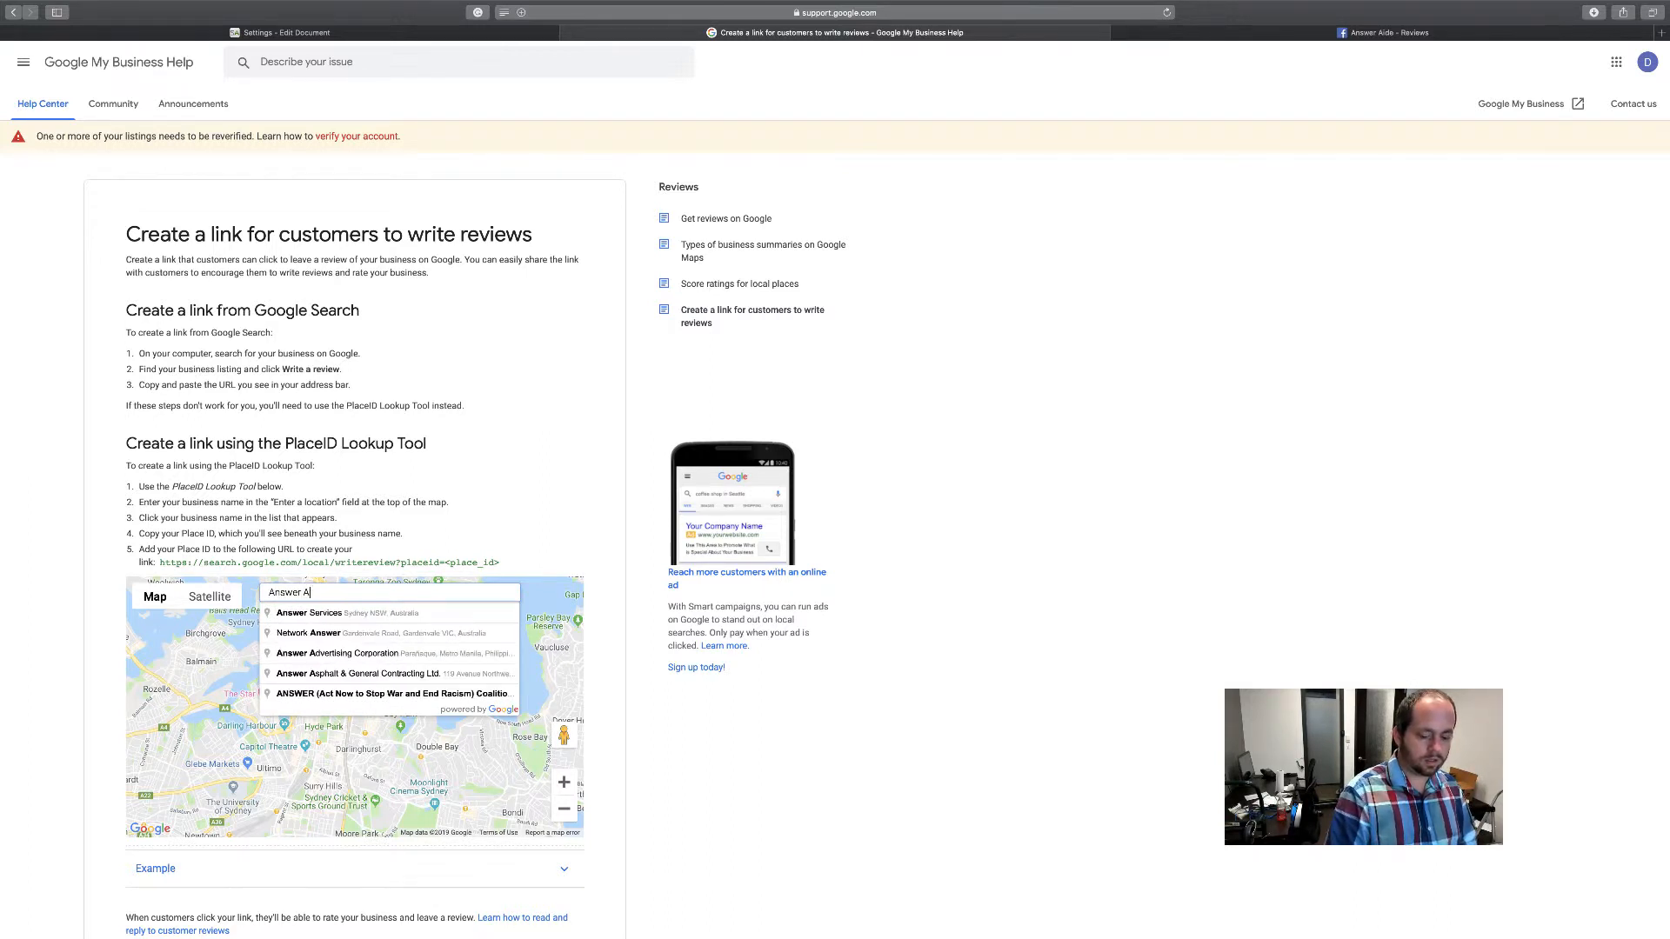
text(ide)
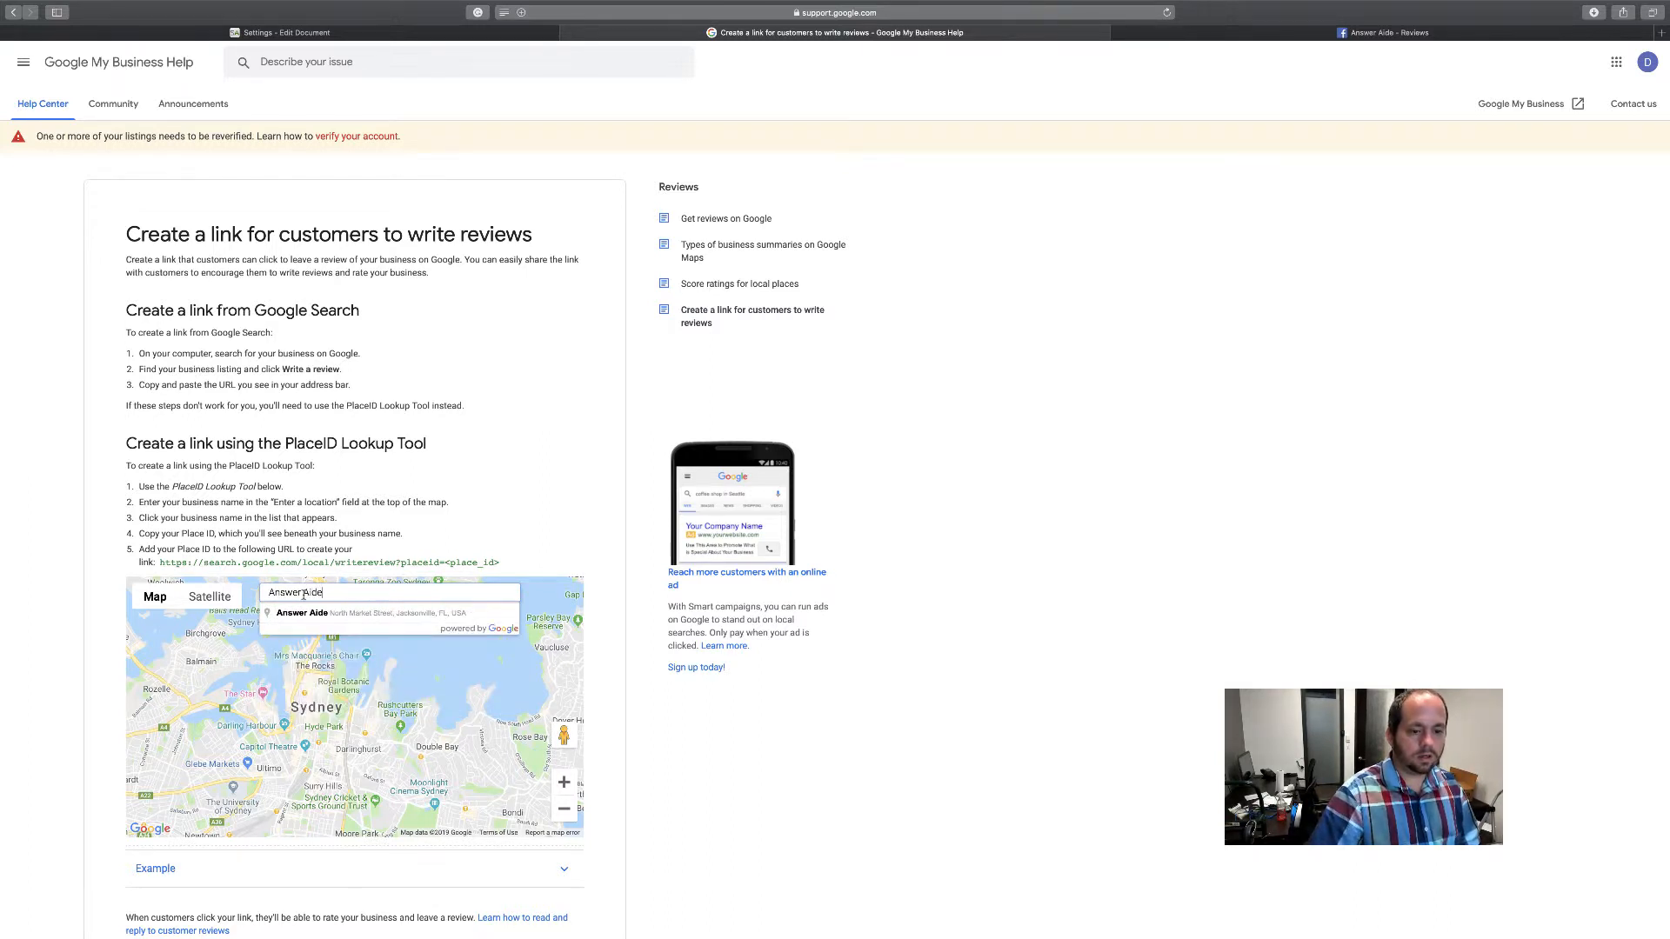
click(350, 617)
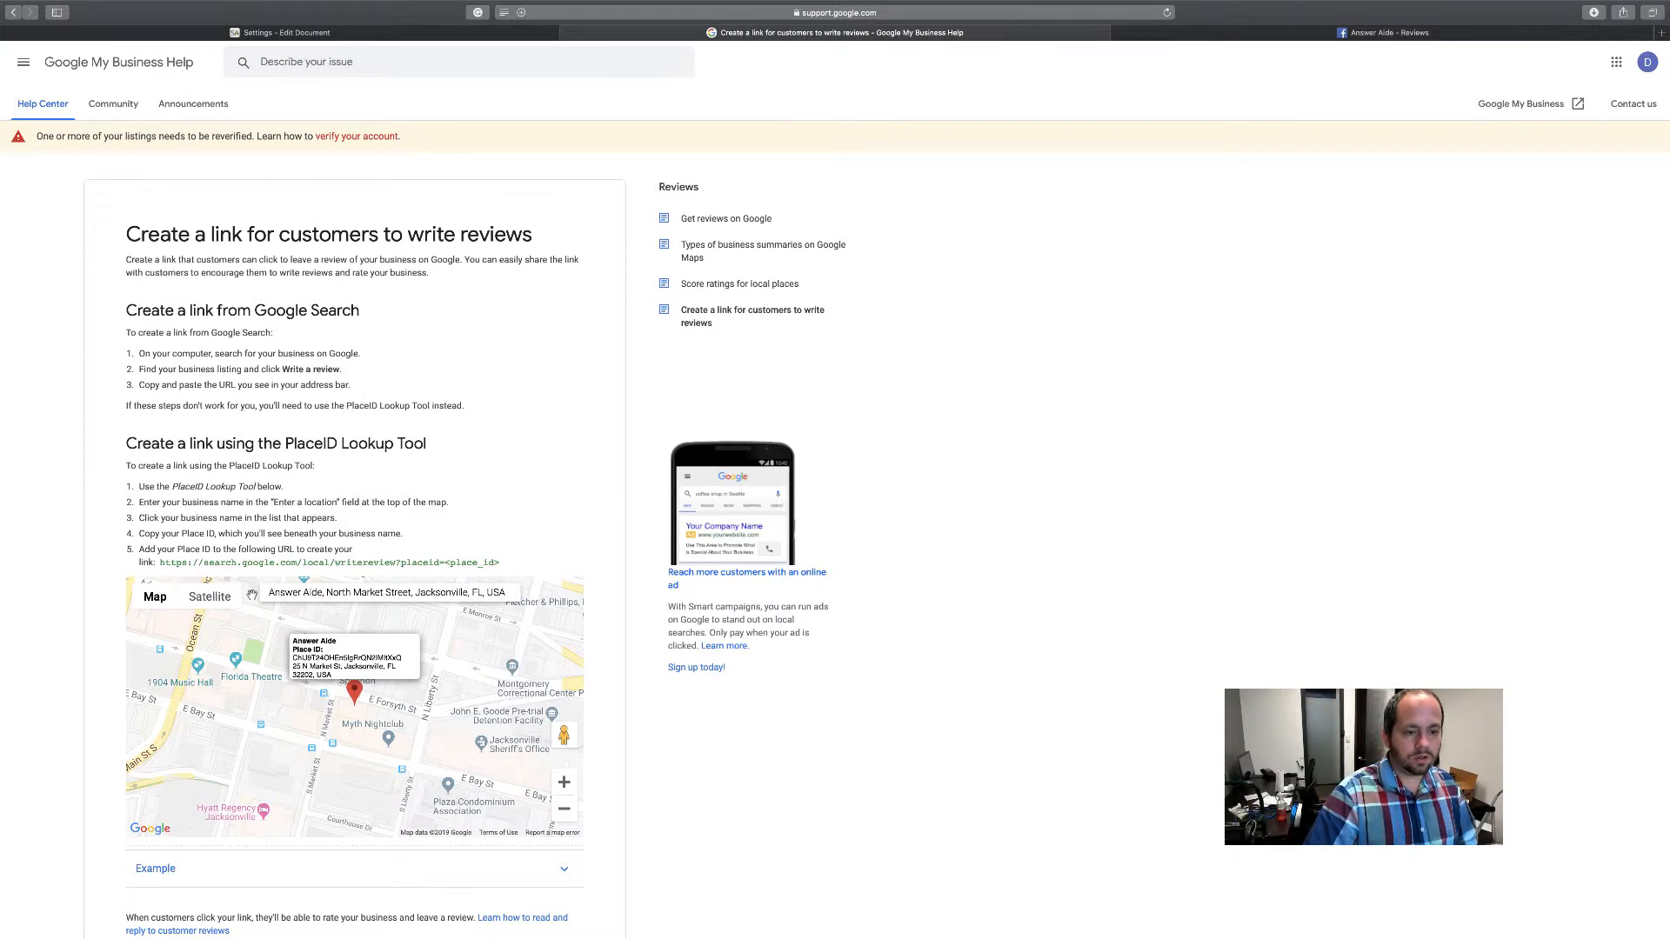
drag(159, 563, 500, 566)
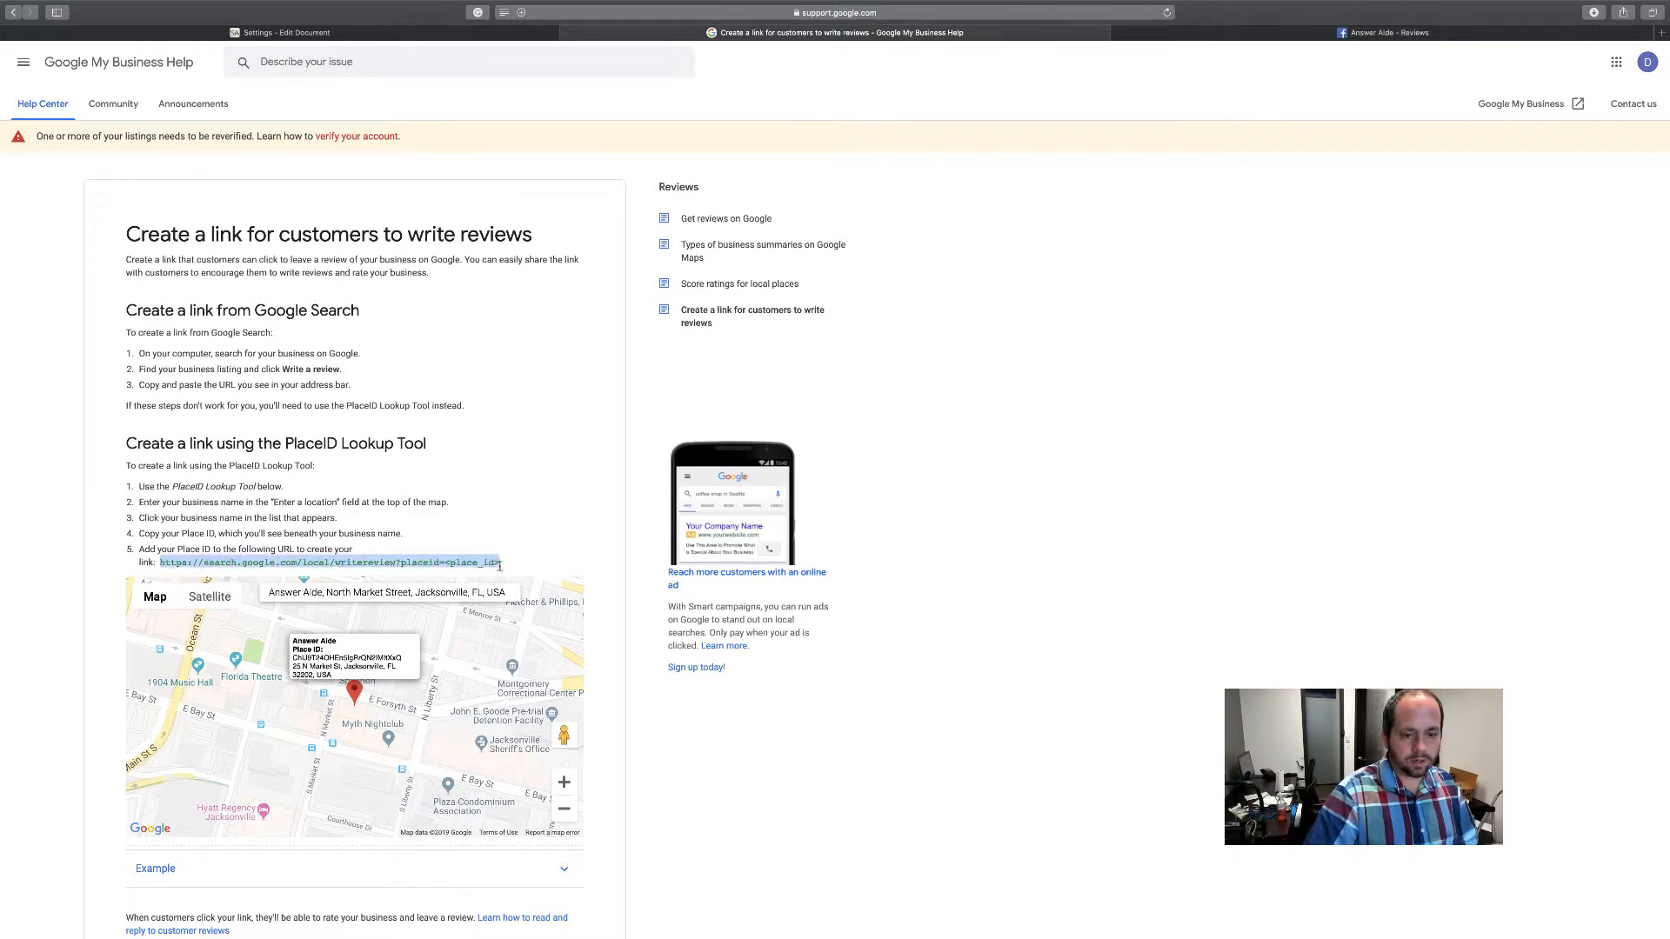
click(402, 564)
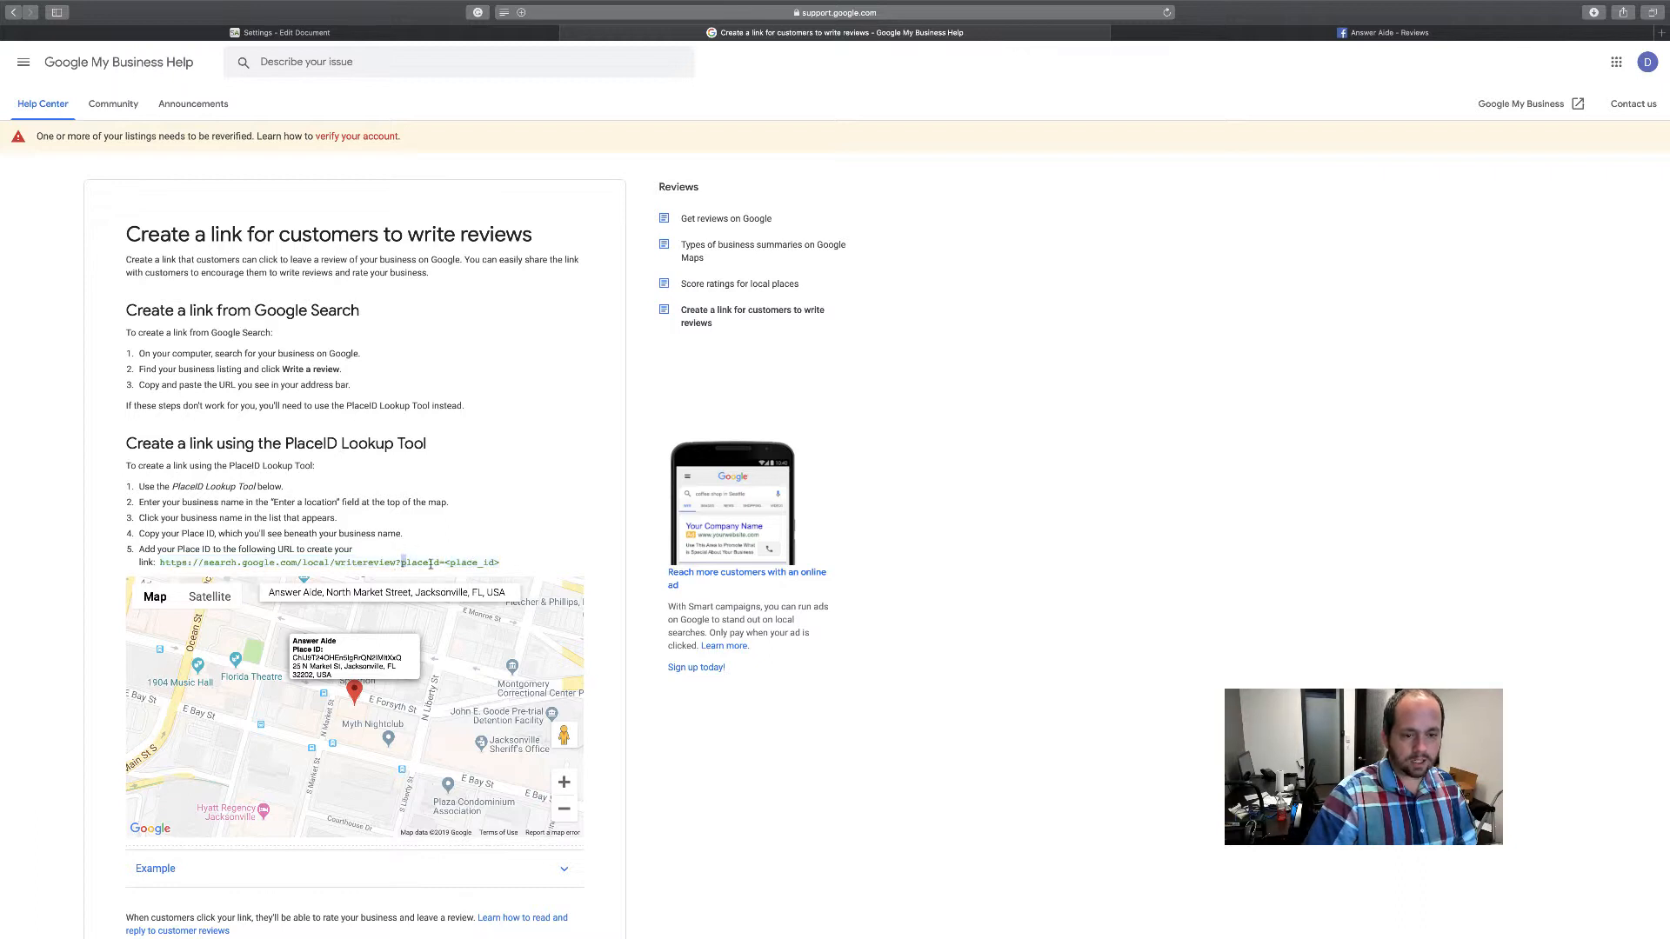
click(445, 564)
drag(444, 565, 161, 562)
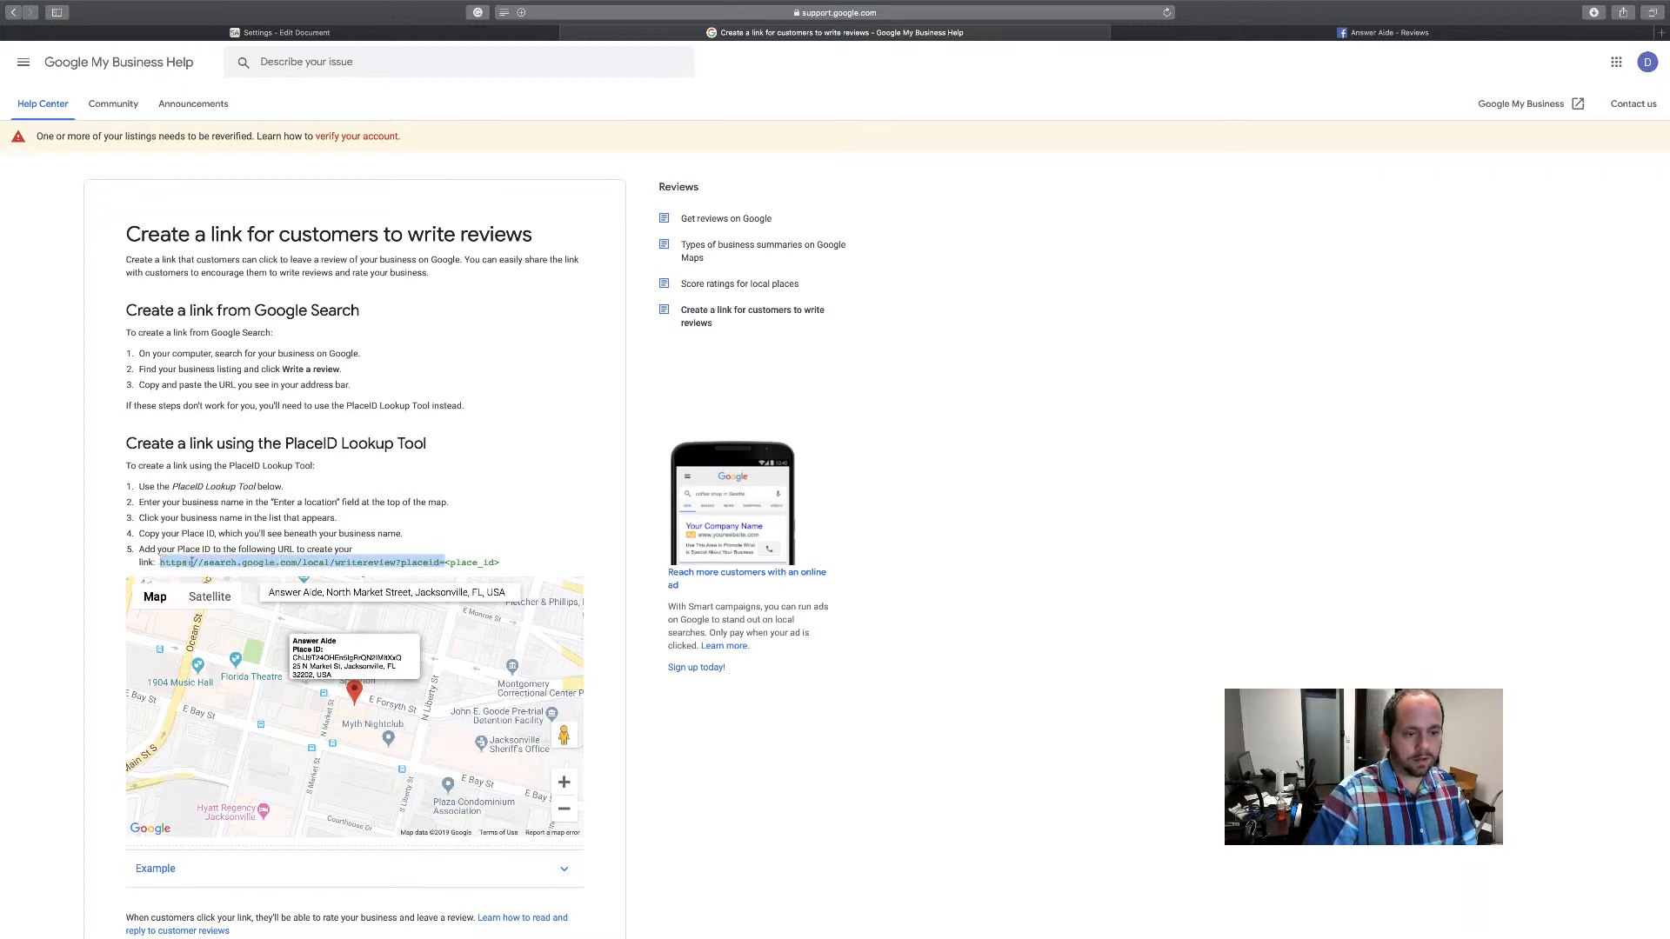
right_click(190, 563)
click(283, 647)
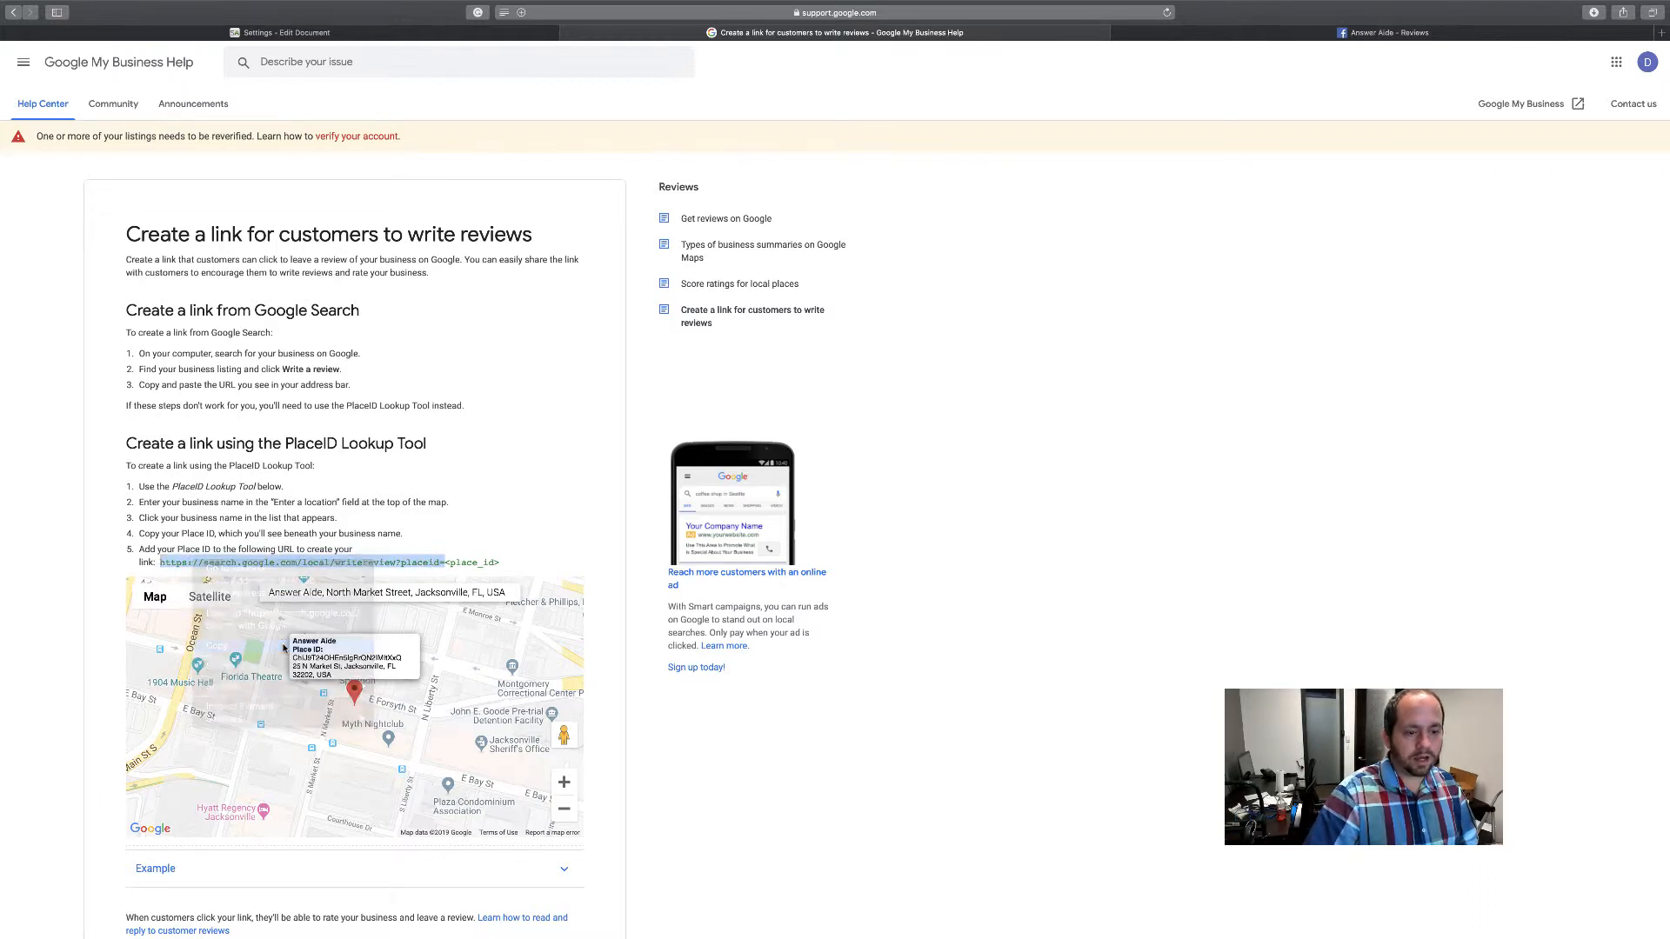
Back in the email template, paste the copied review link as the web address of the "Review Us on Google" button.
click(380, 35)
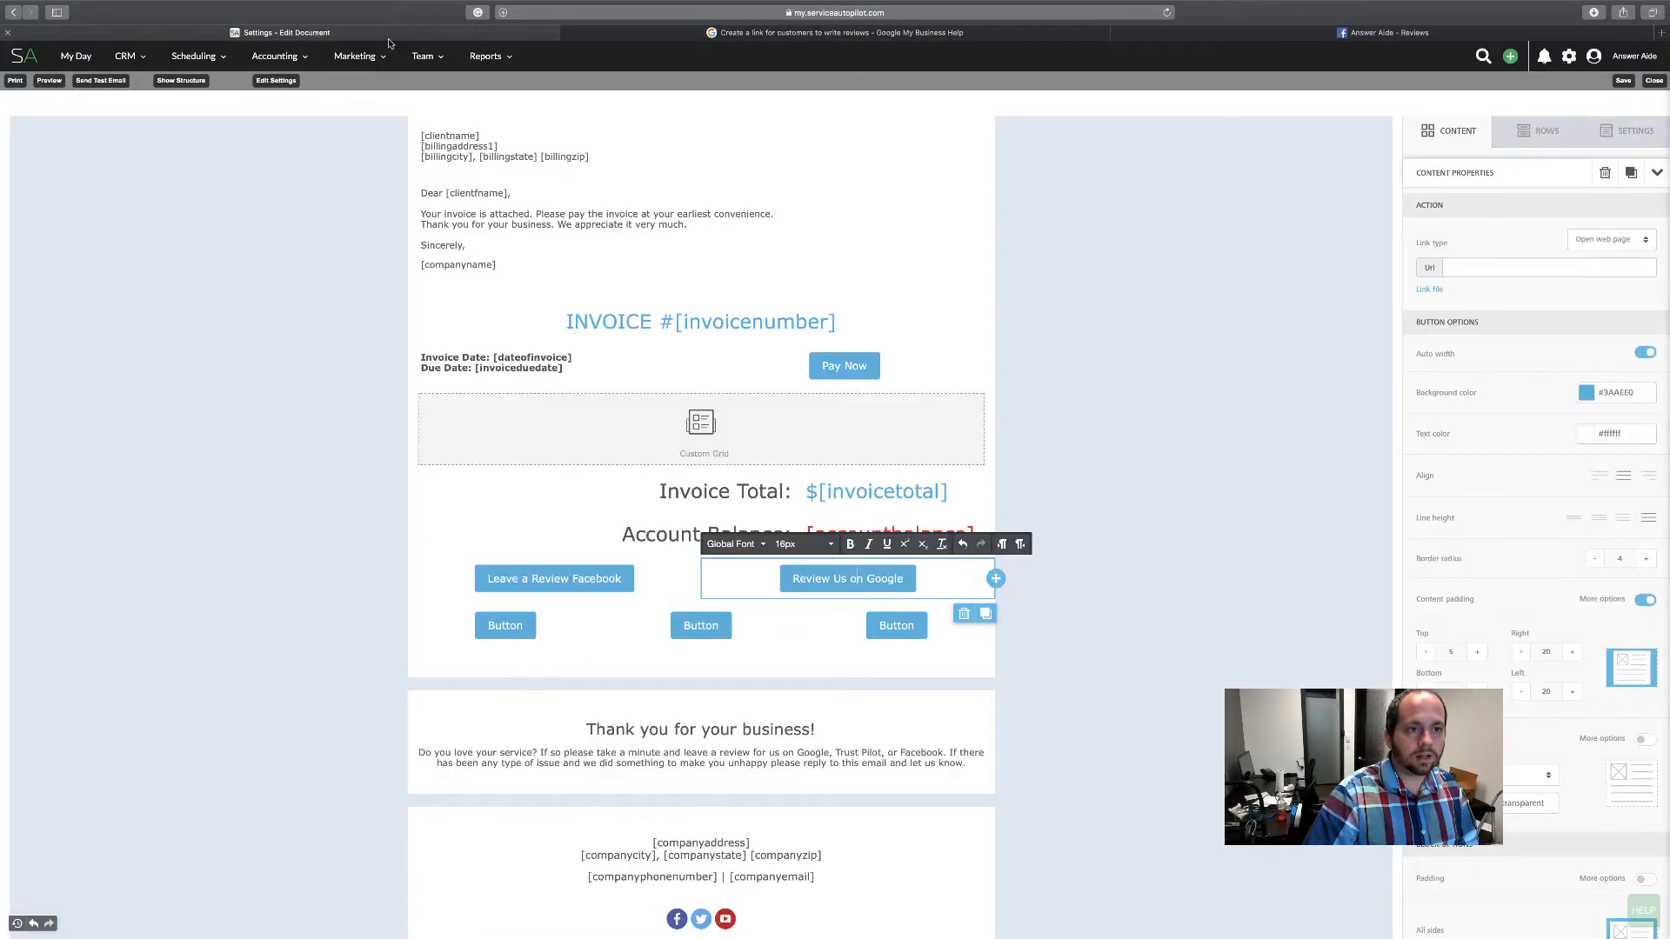
click(1483, 270)
right_click(1486, 269)
click(1513, 299)
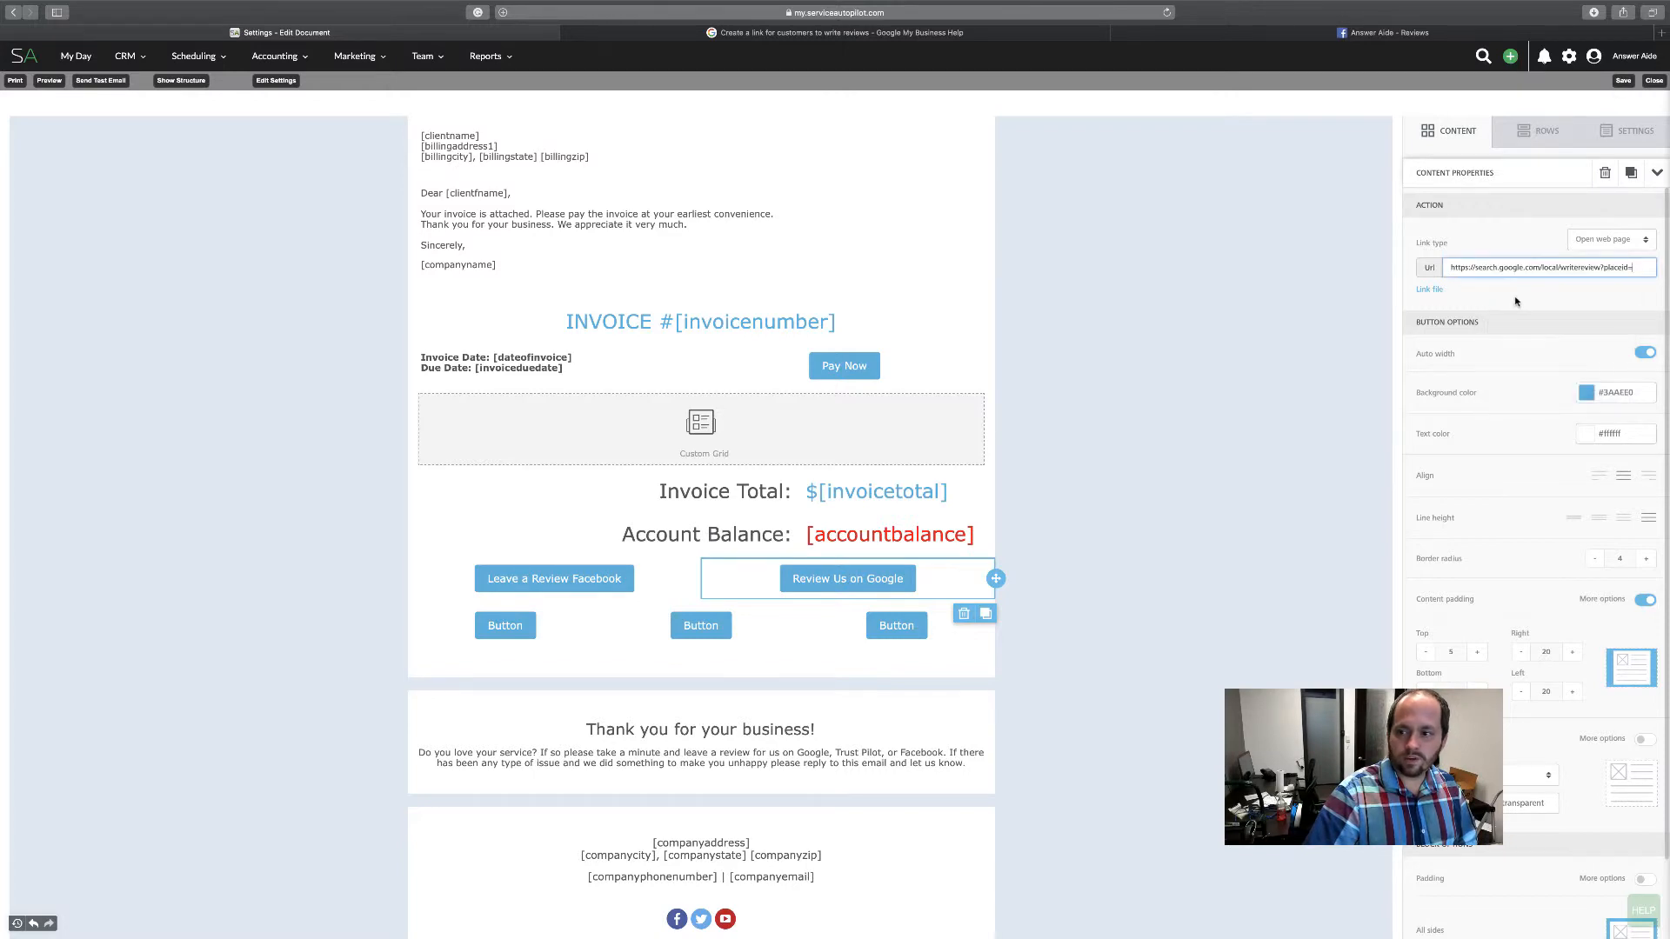
Copy only the Place ID from the Answer Aide info box on the help article's map and return to the email template.
click(942, 35)
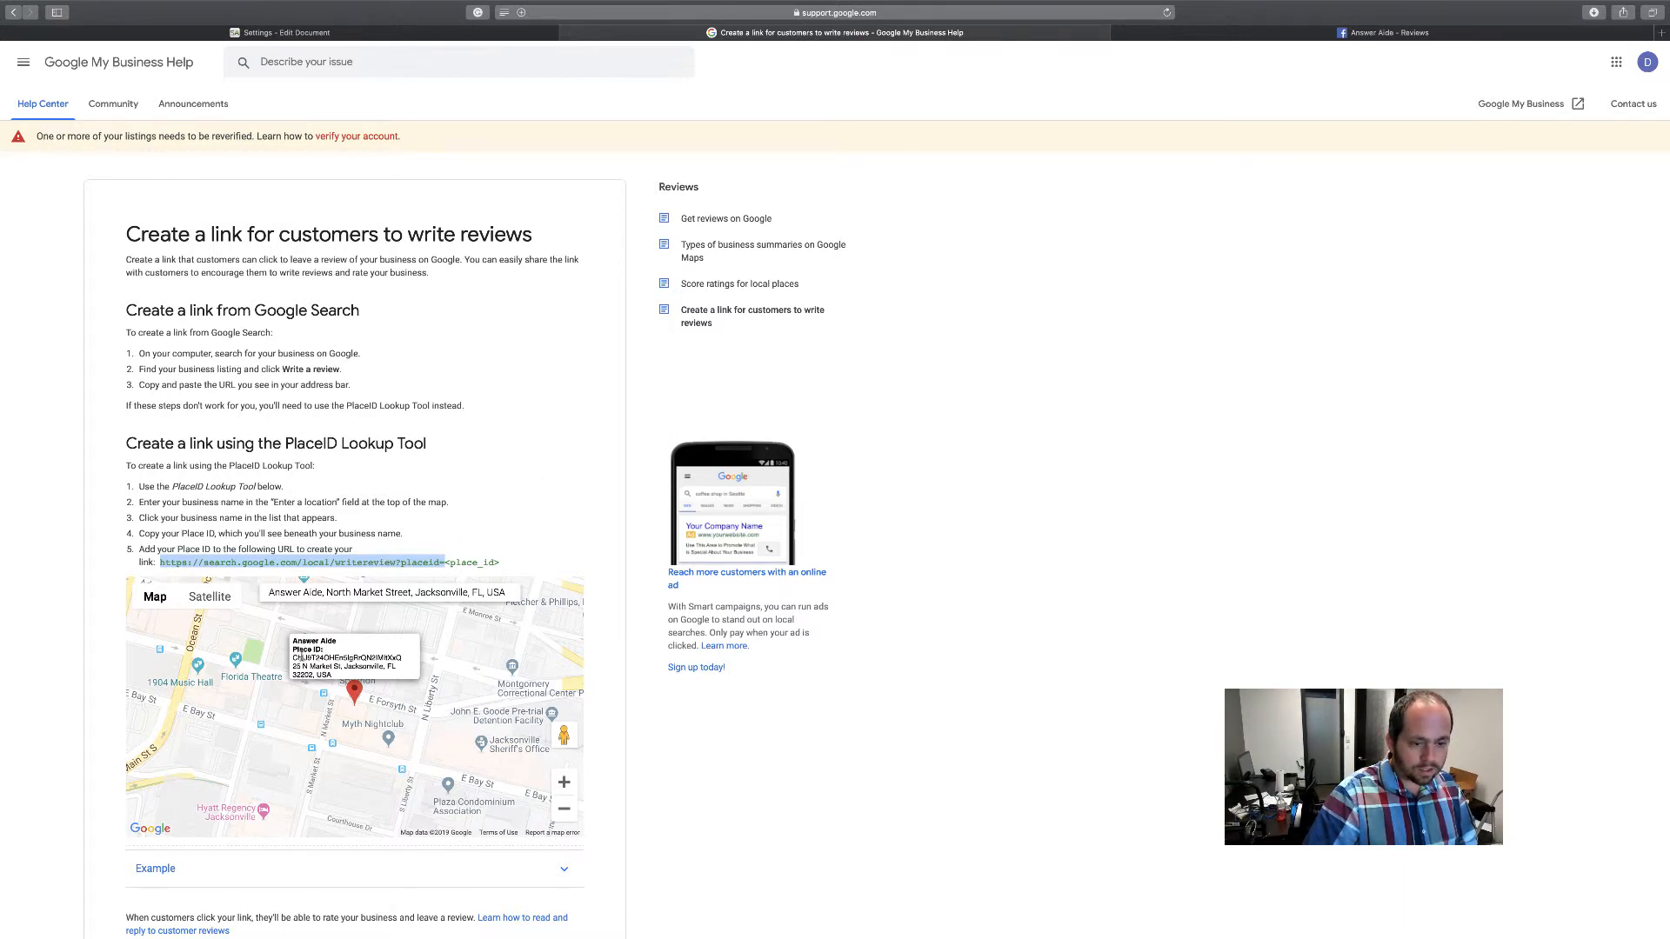
drag(293, 659, 333, 676)
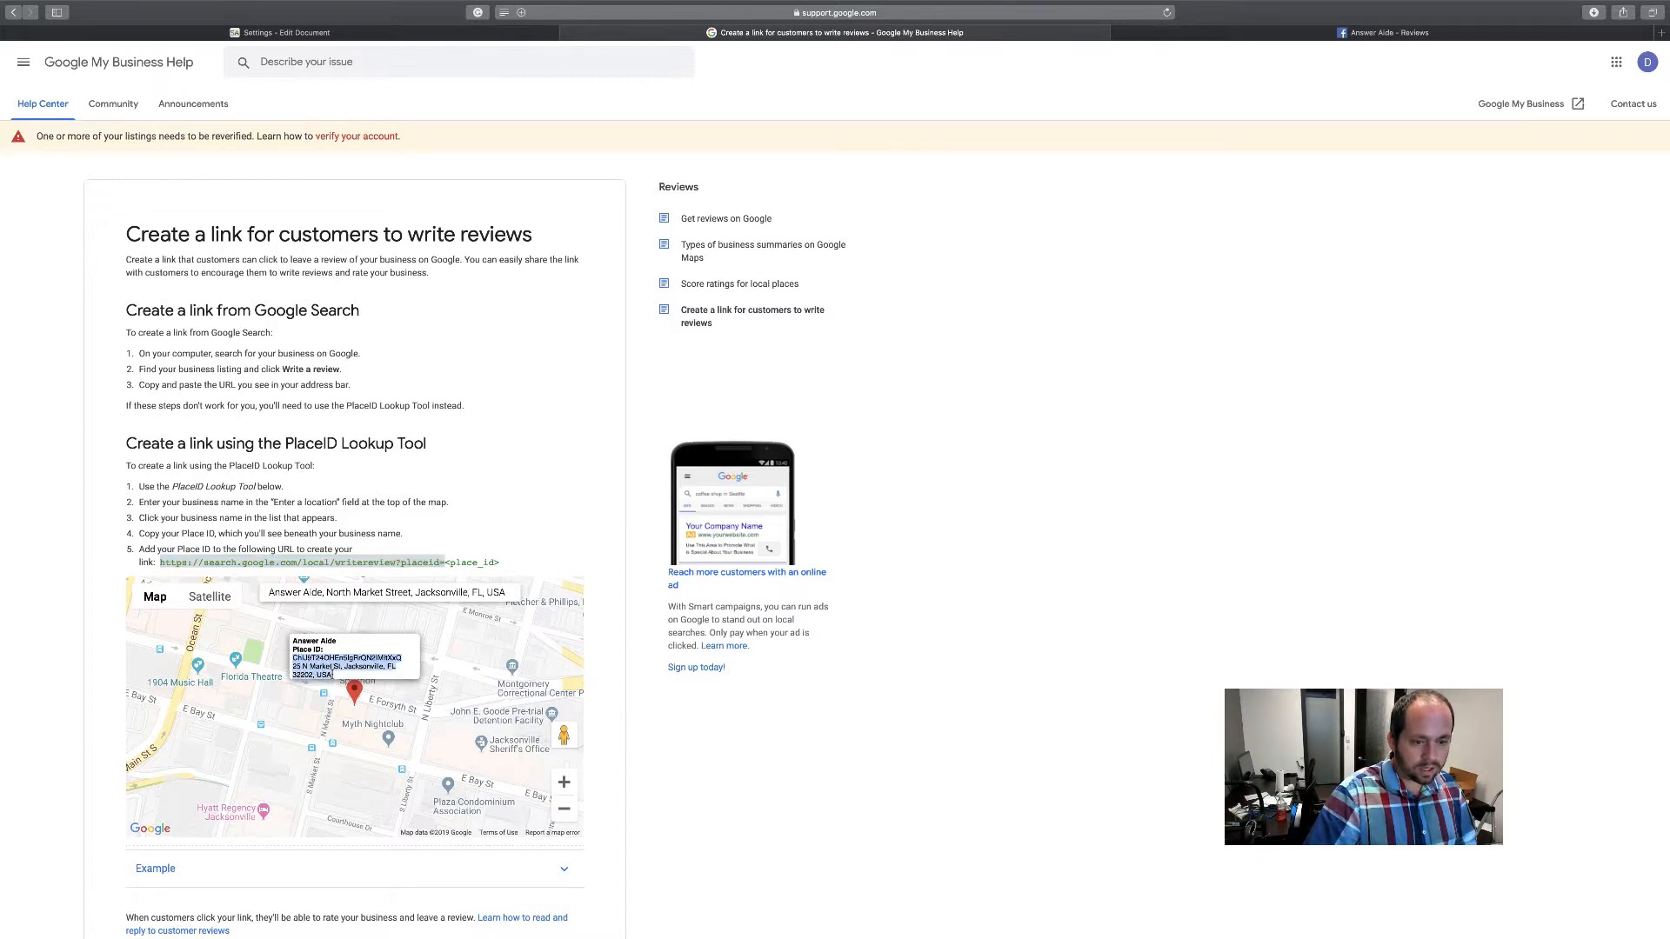
right_click(325, 666)
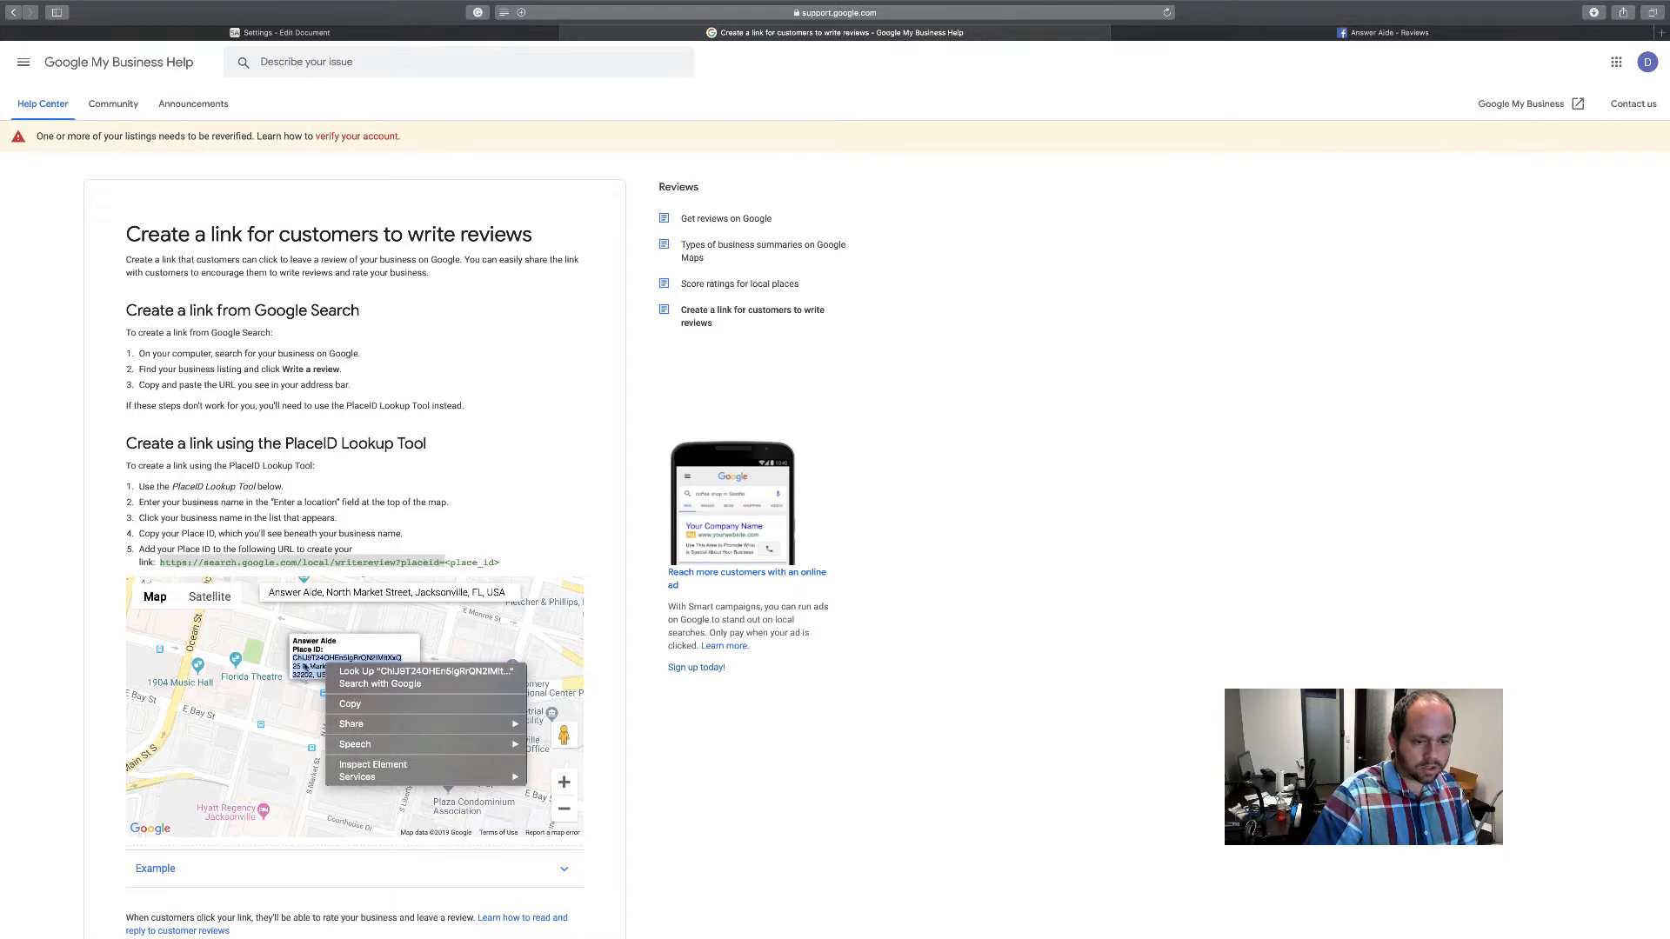
click(306, 665)
click(295, 659)
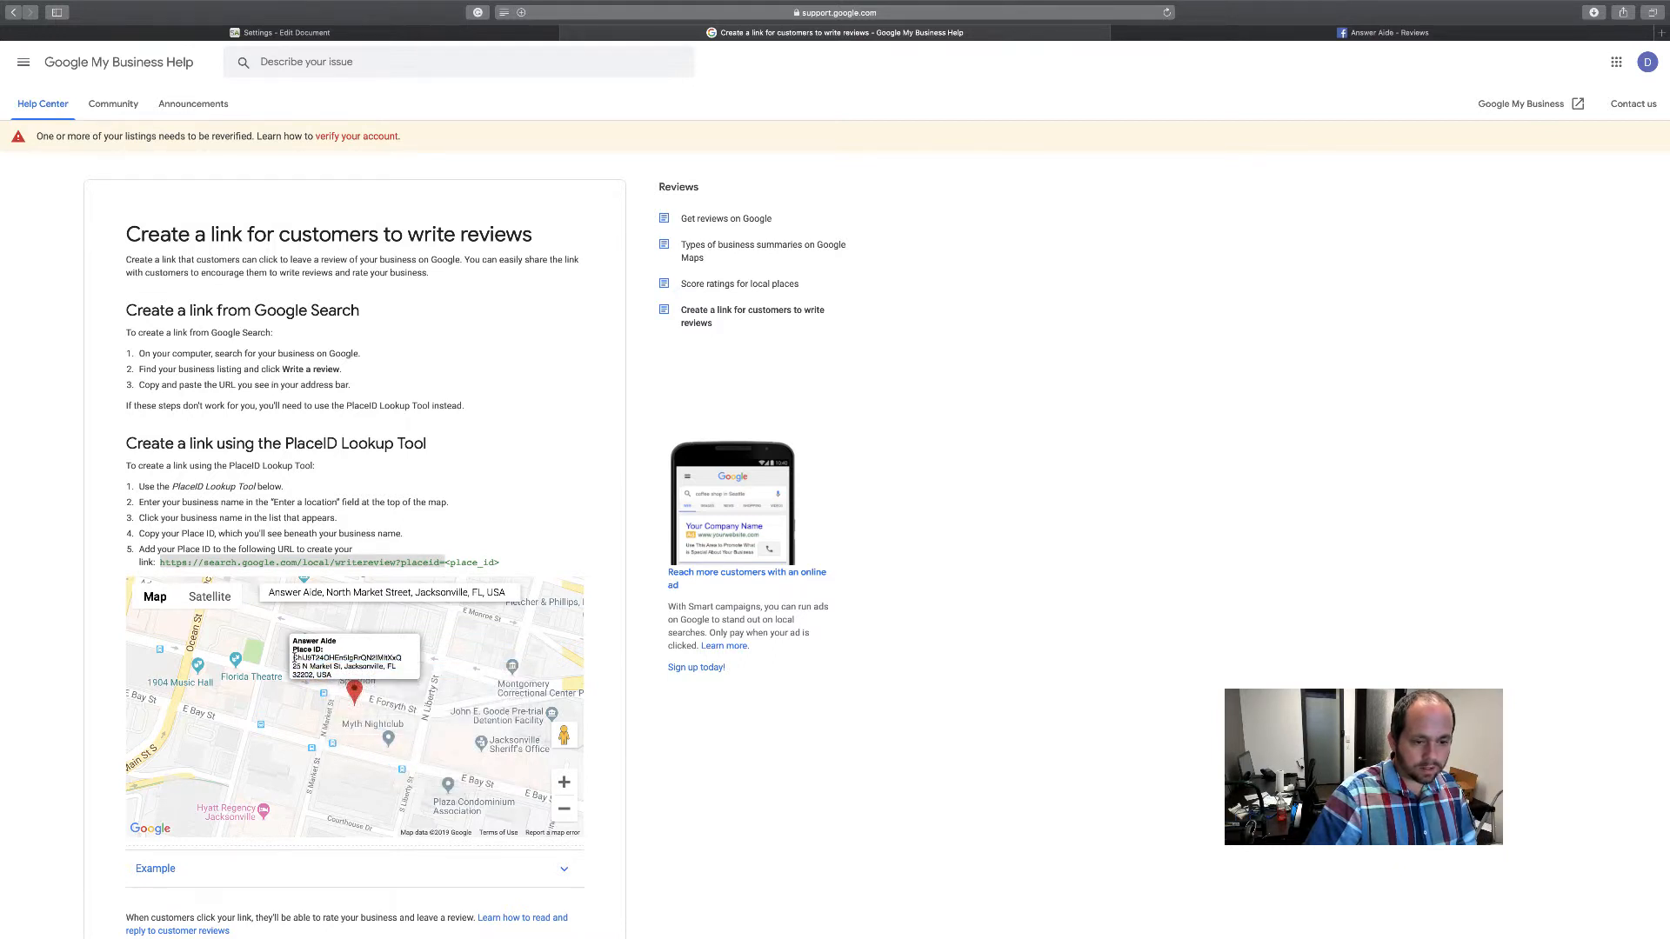
drag(294, 658, 403, 662)
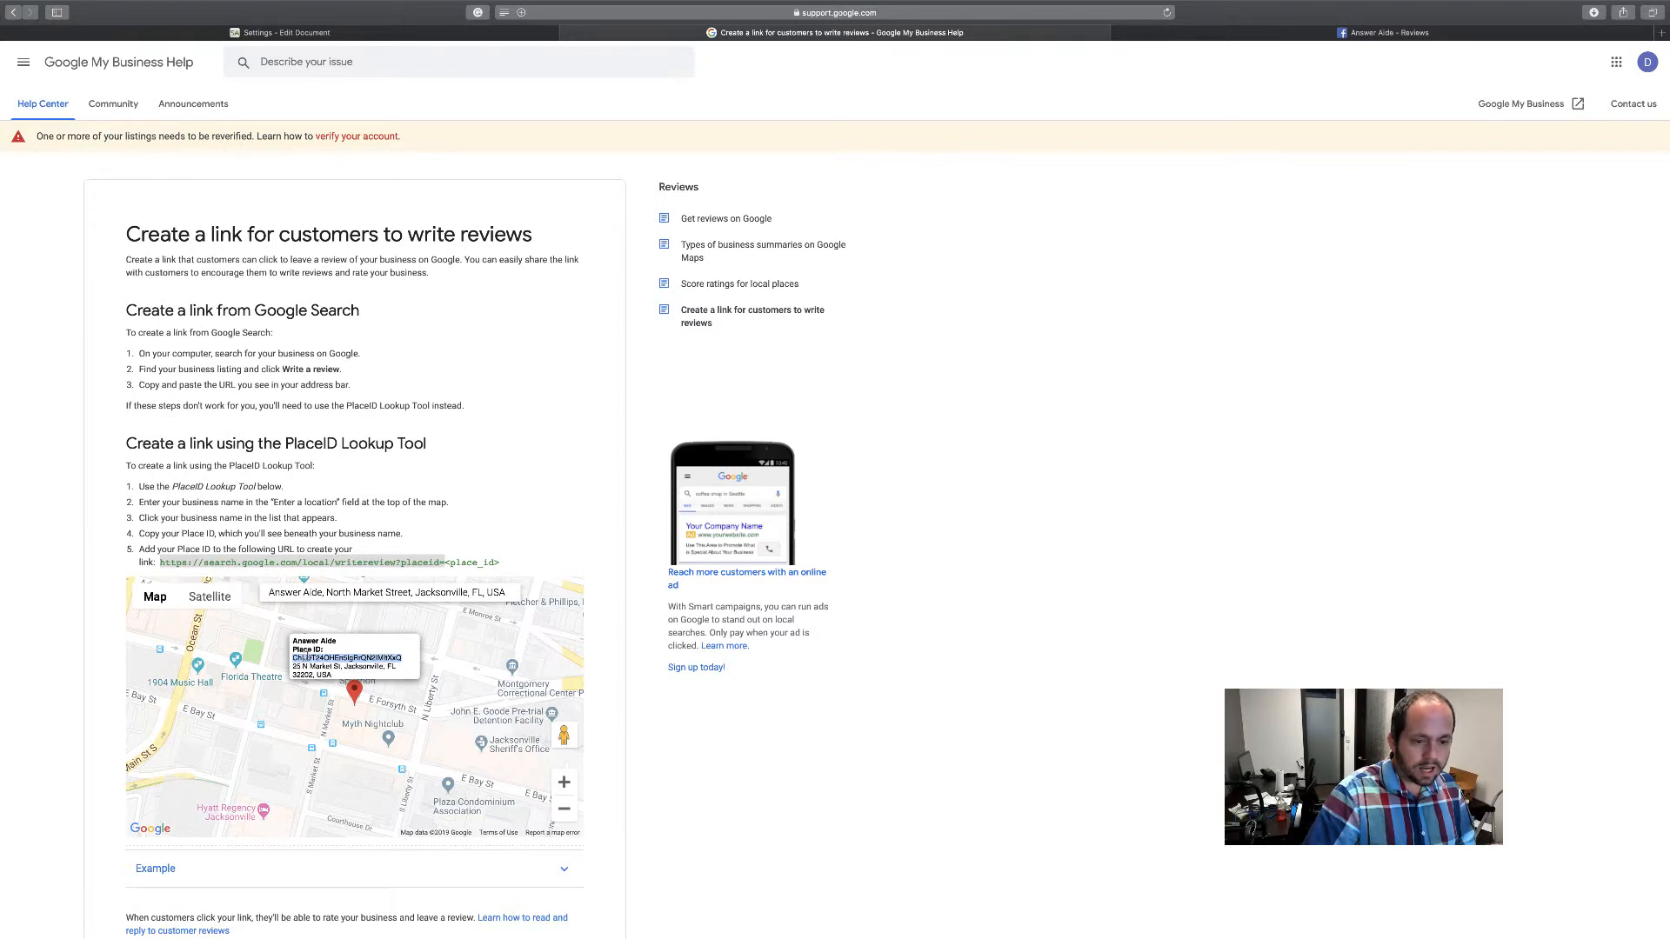
right_click(311, 659)
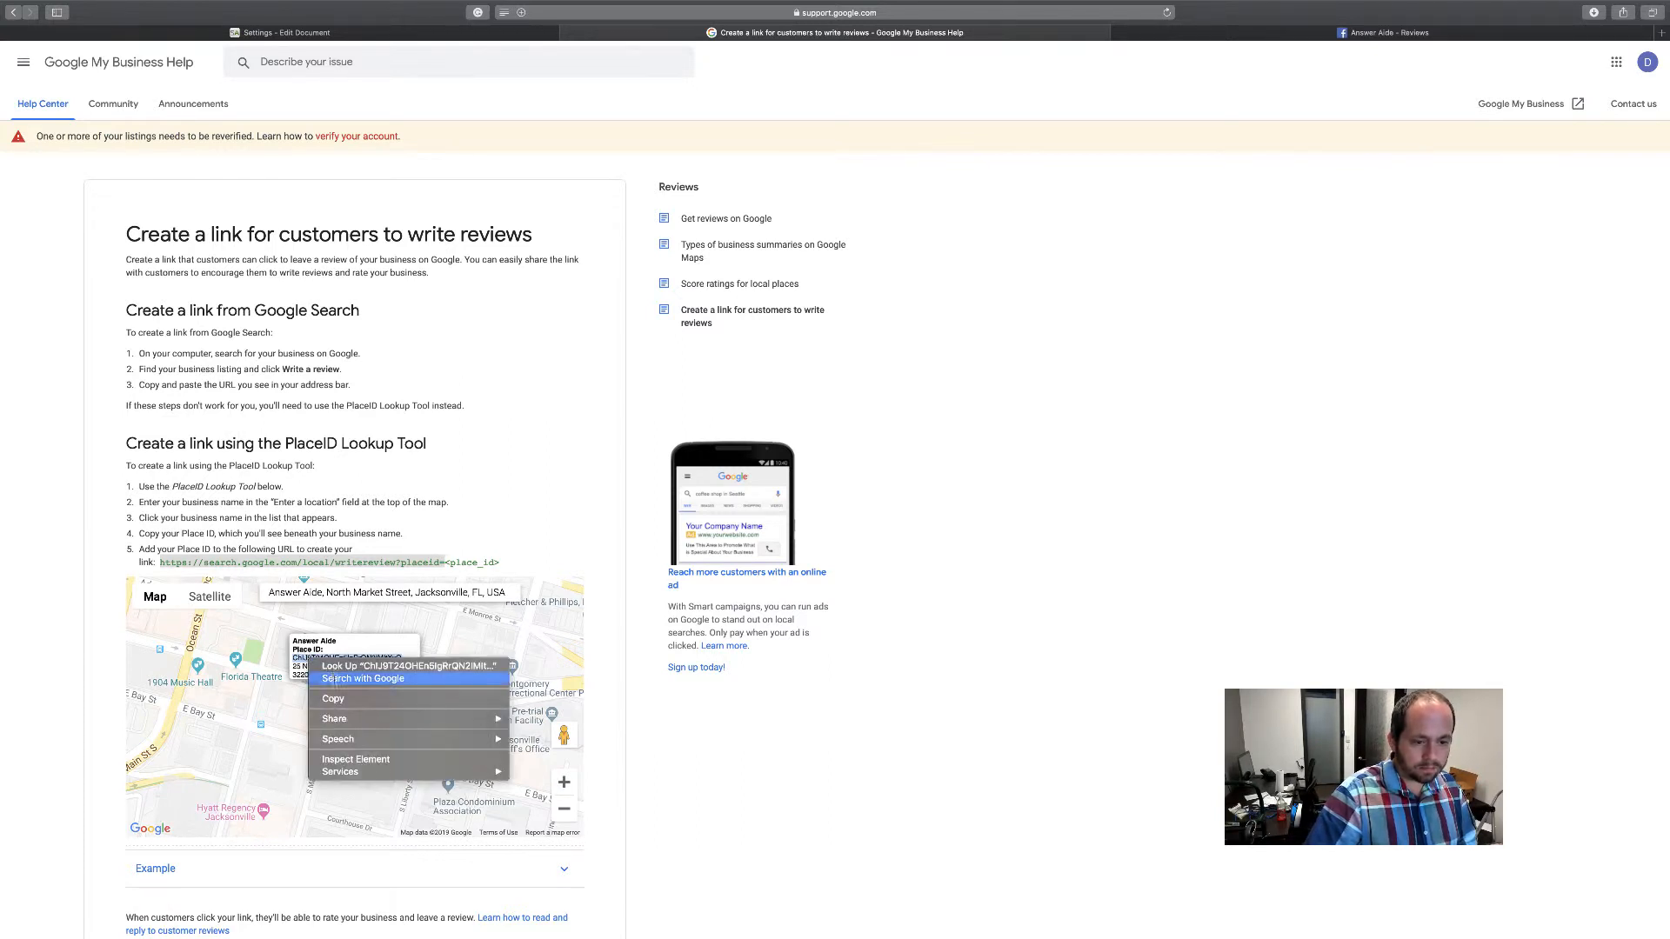
click(333, 698)
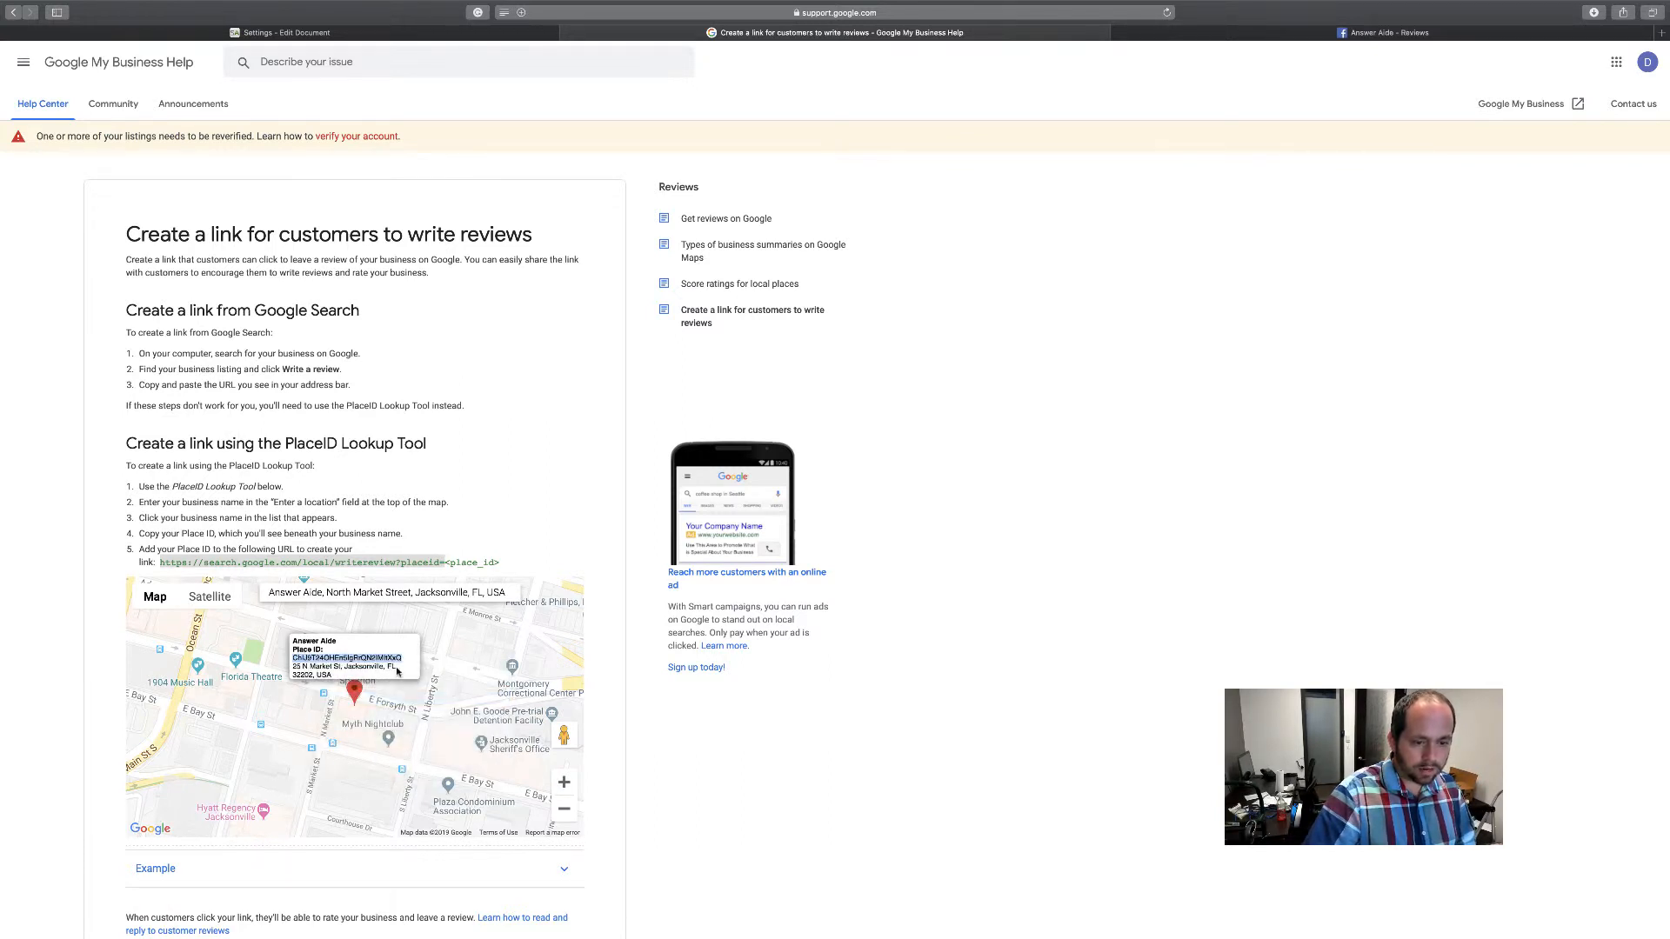
click(1198, 35)
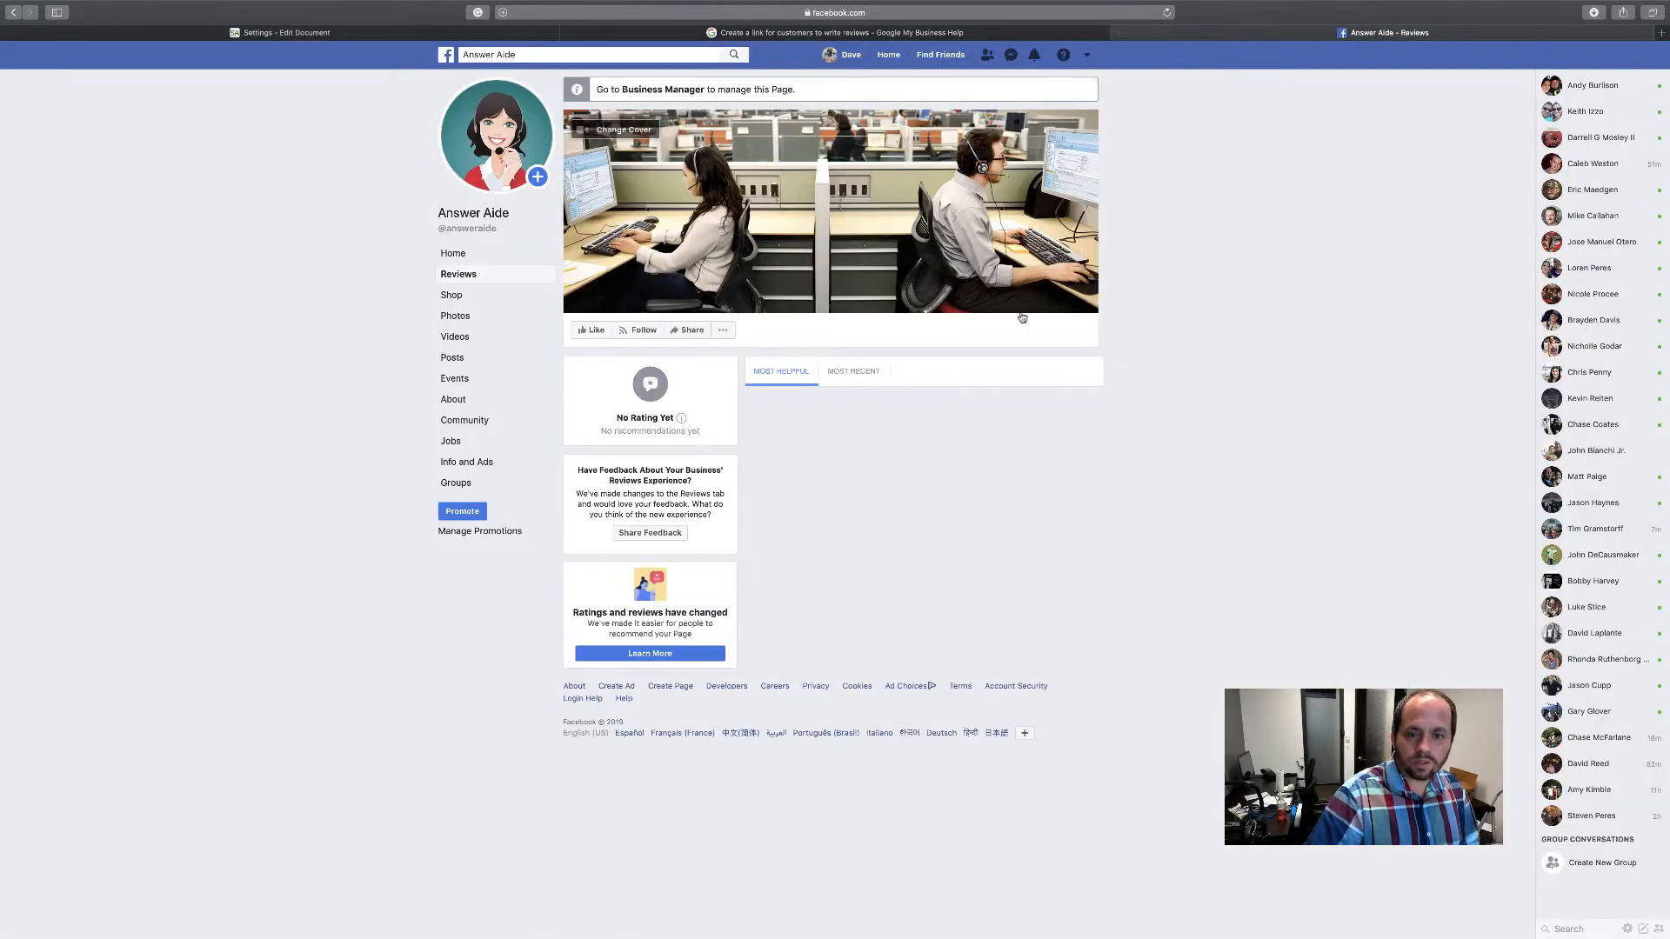
click(365, 35)
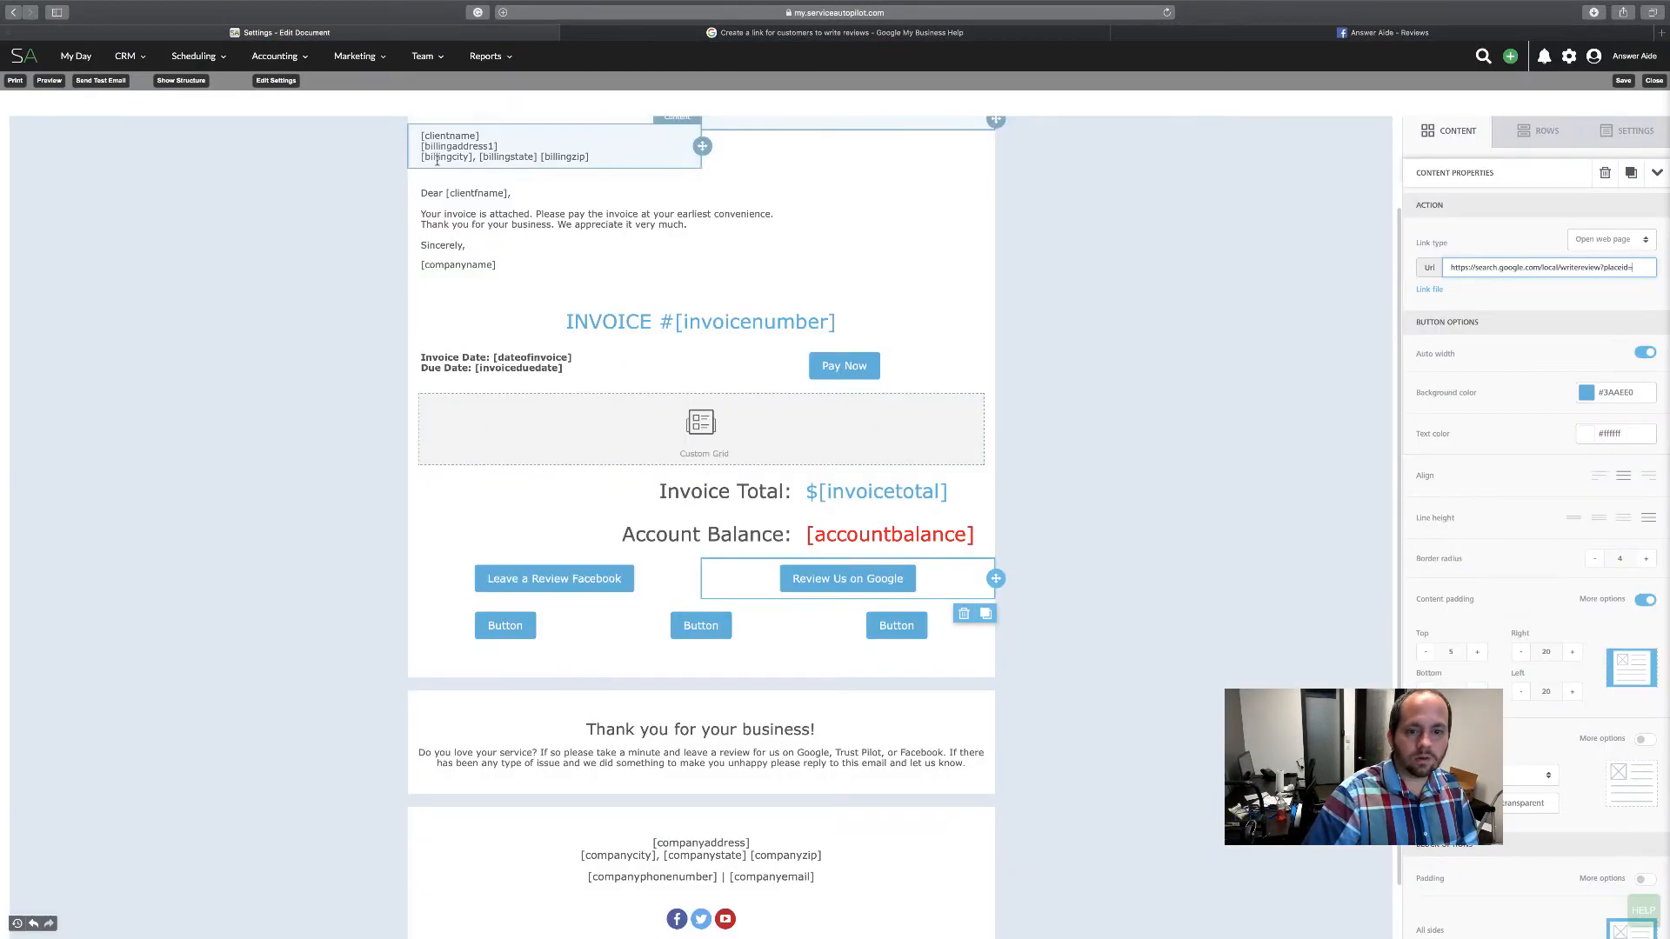
right_click(1636, 269)
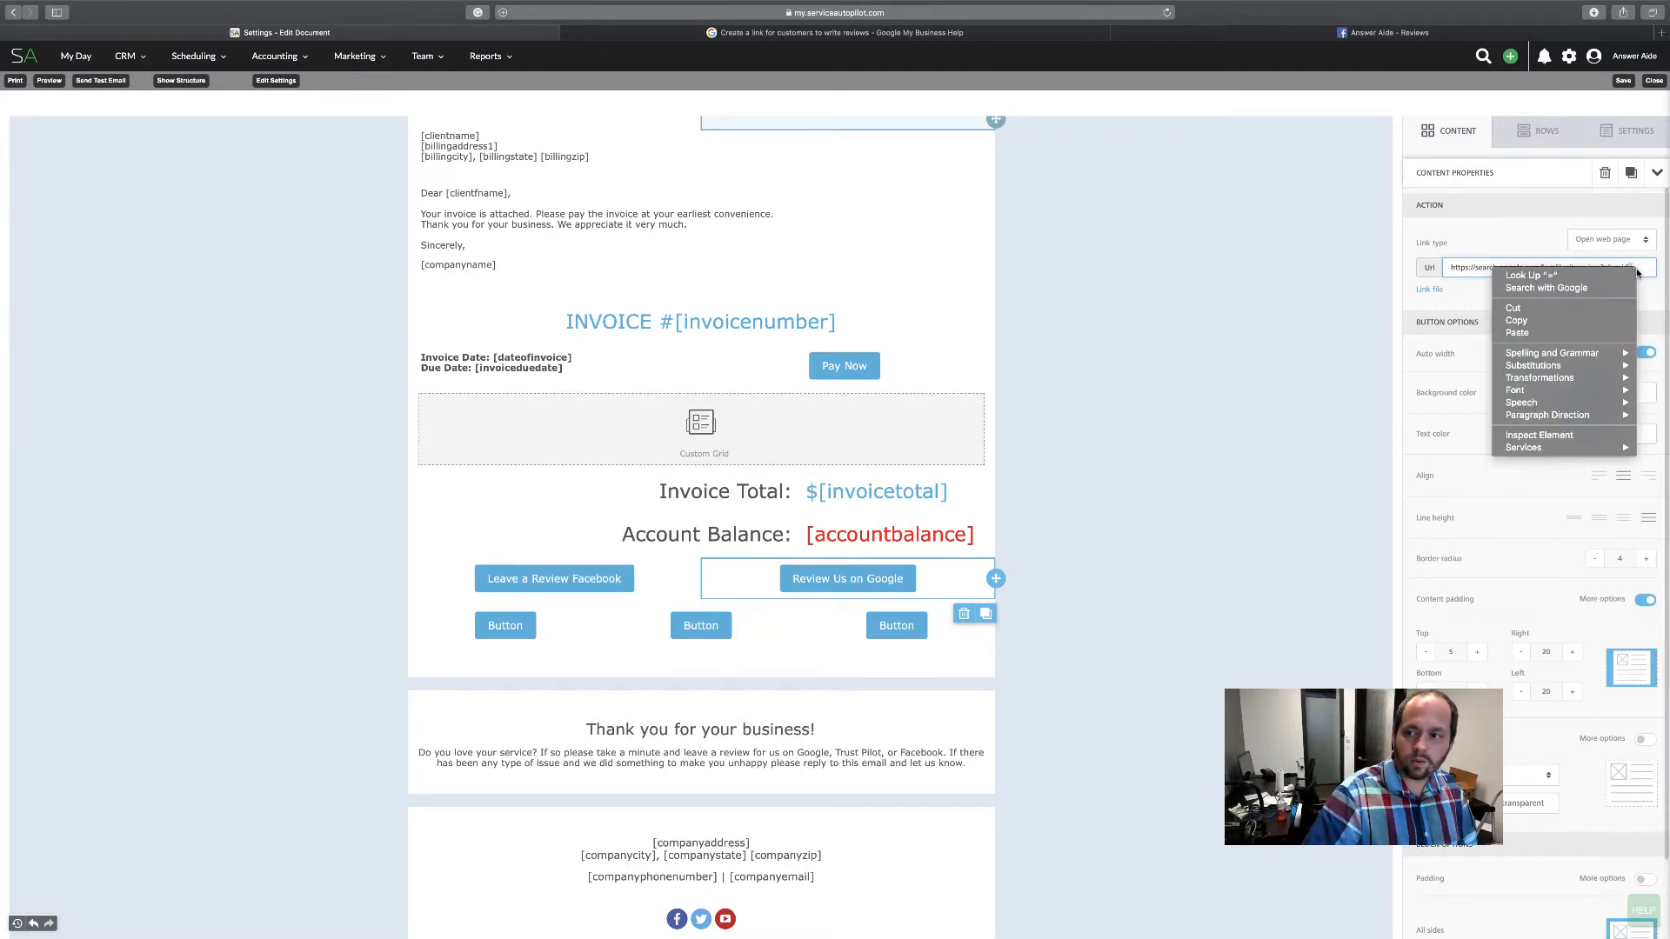
click(1576, 334)
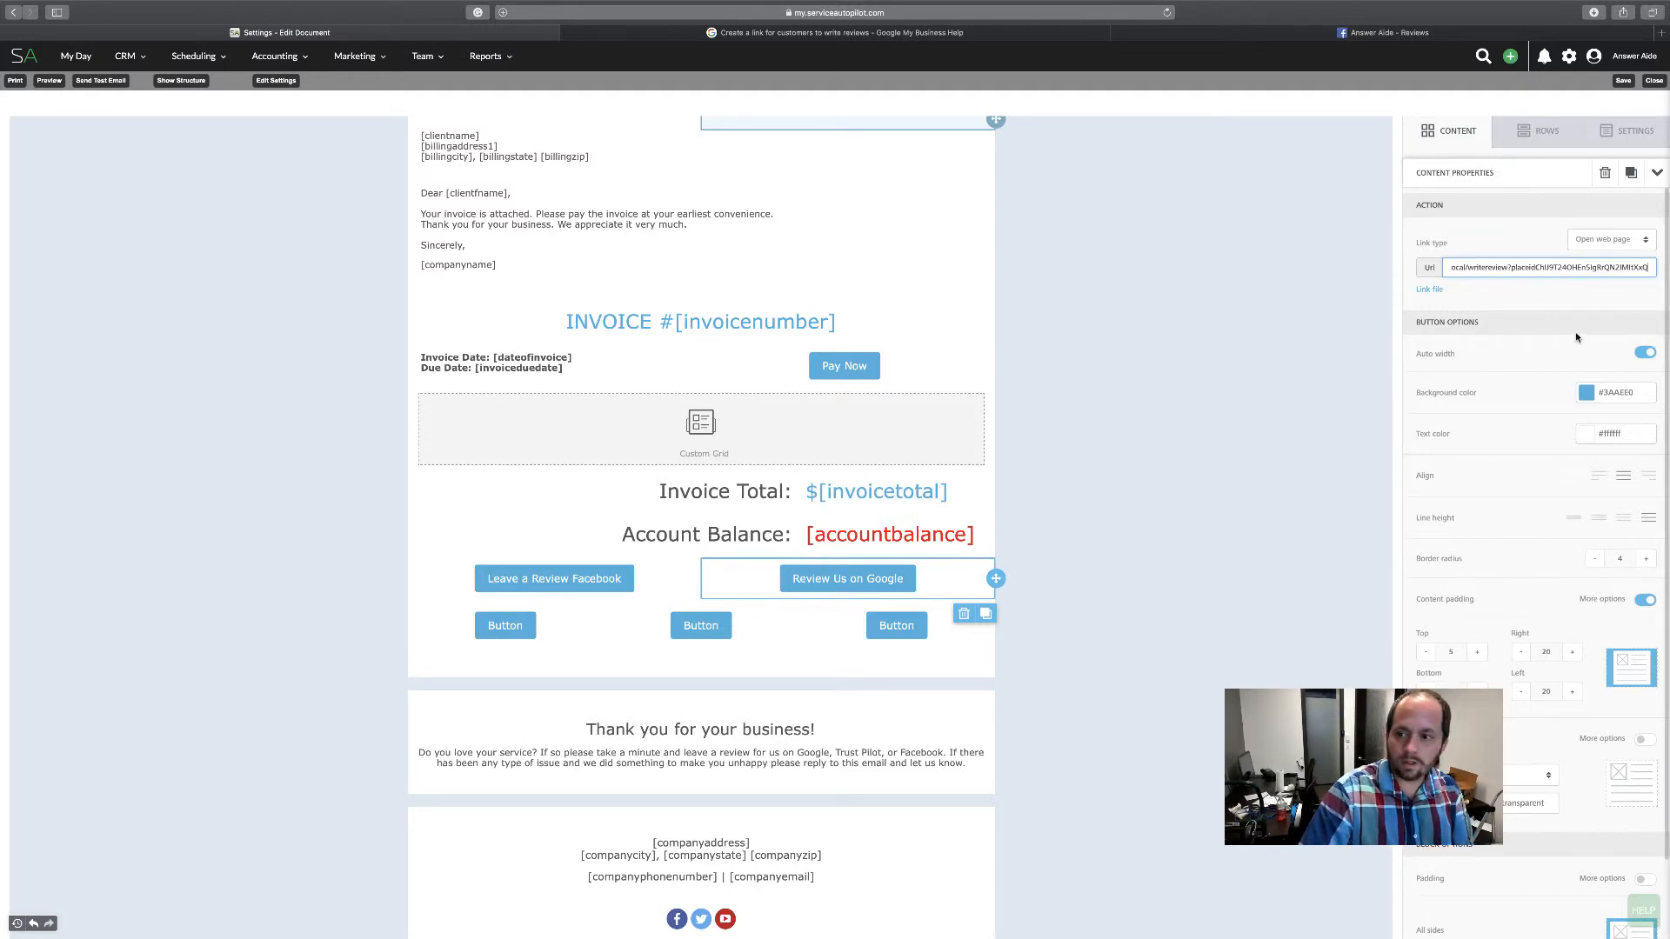
key(super+z)
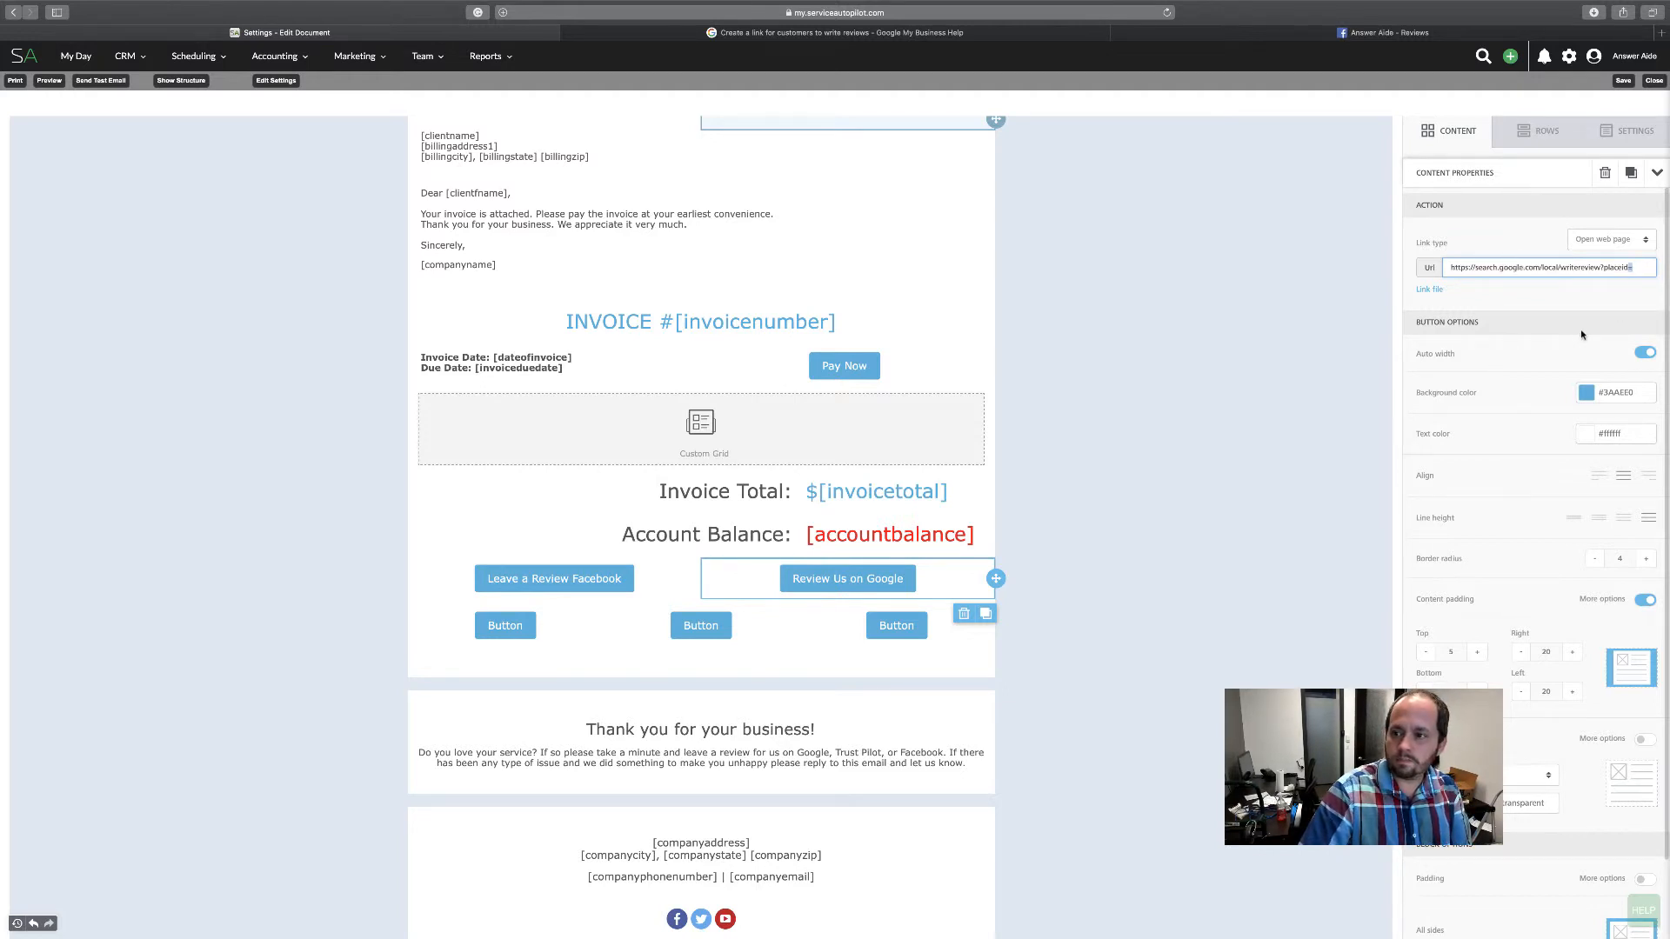
Append the copied Place ID after "placeid=" in the "Review Us on Google" button's web address, keeping the equals sign.
right_click(1641, 268)
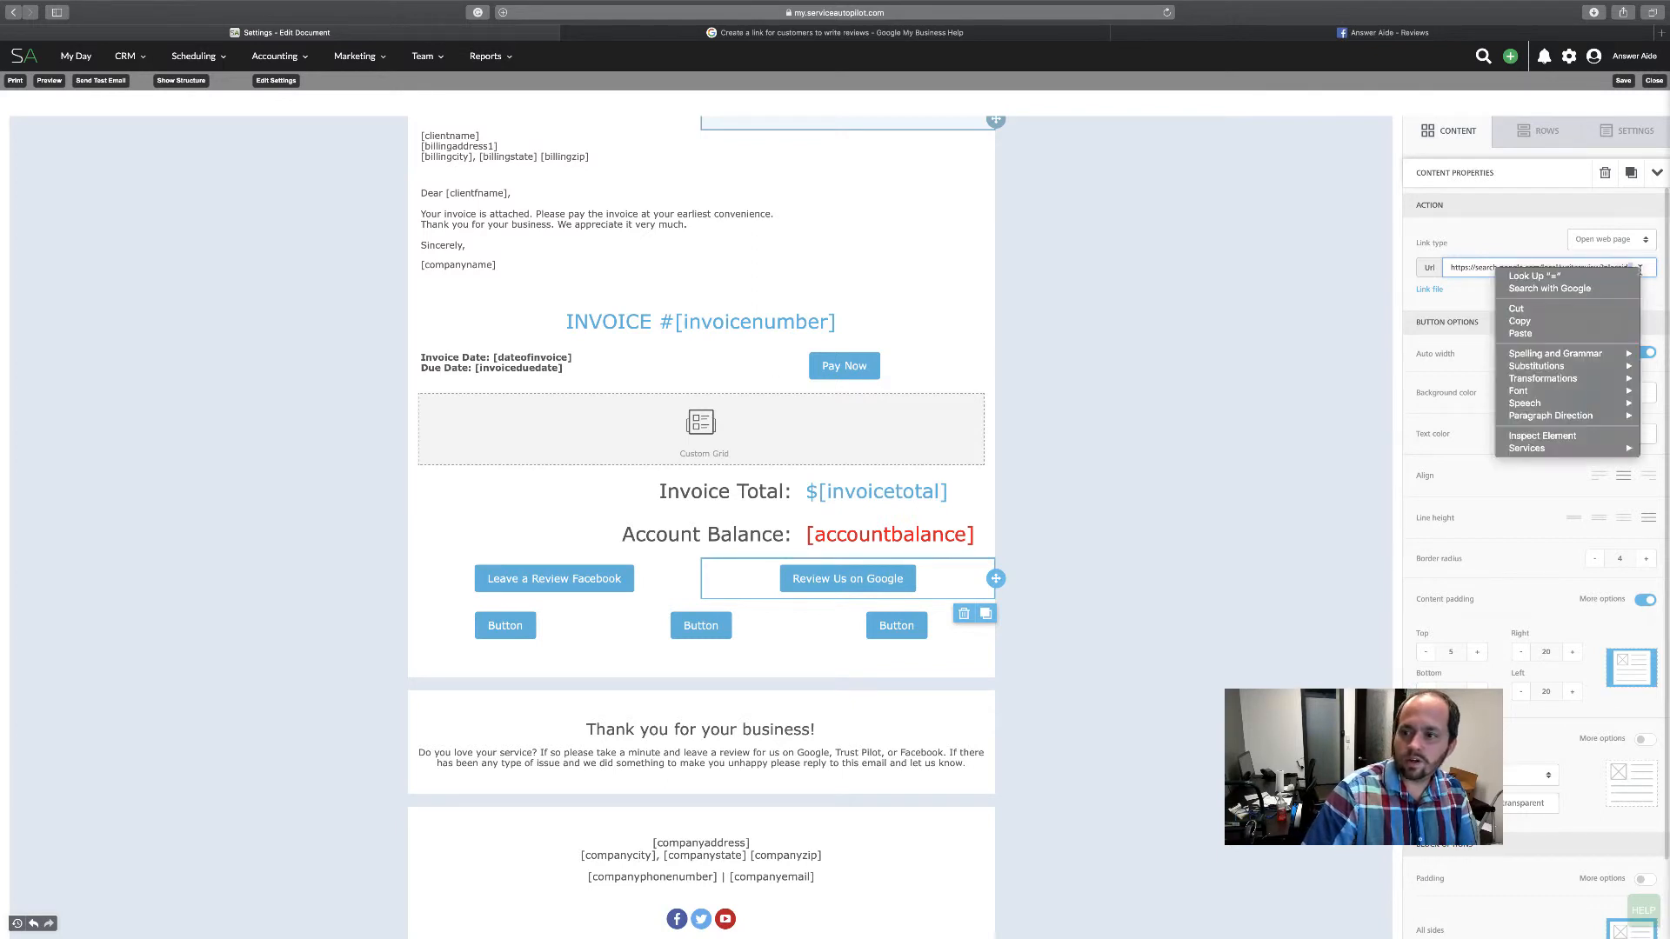
click(1646, 268)
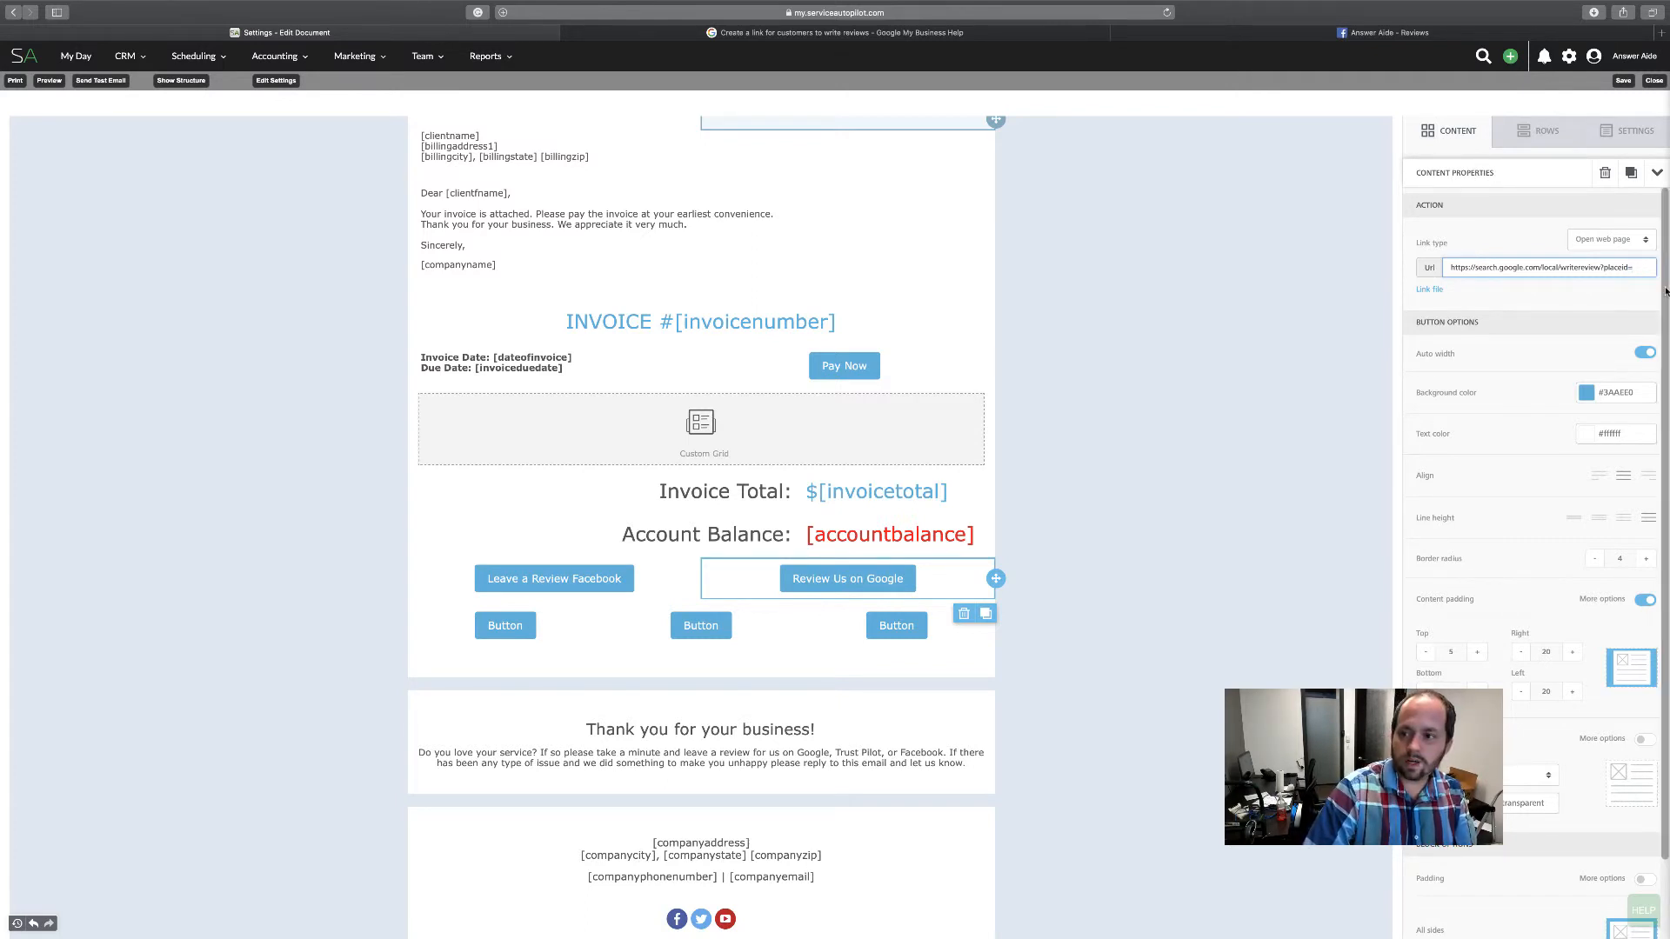
key(super+v)
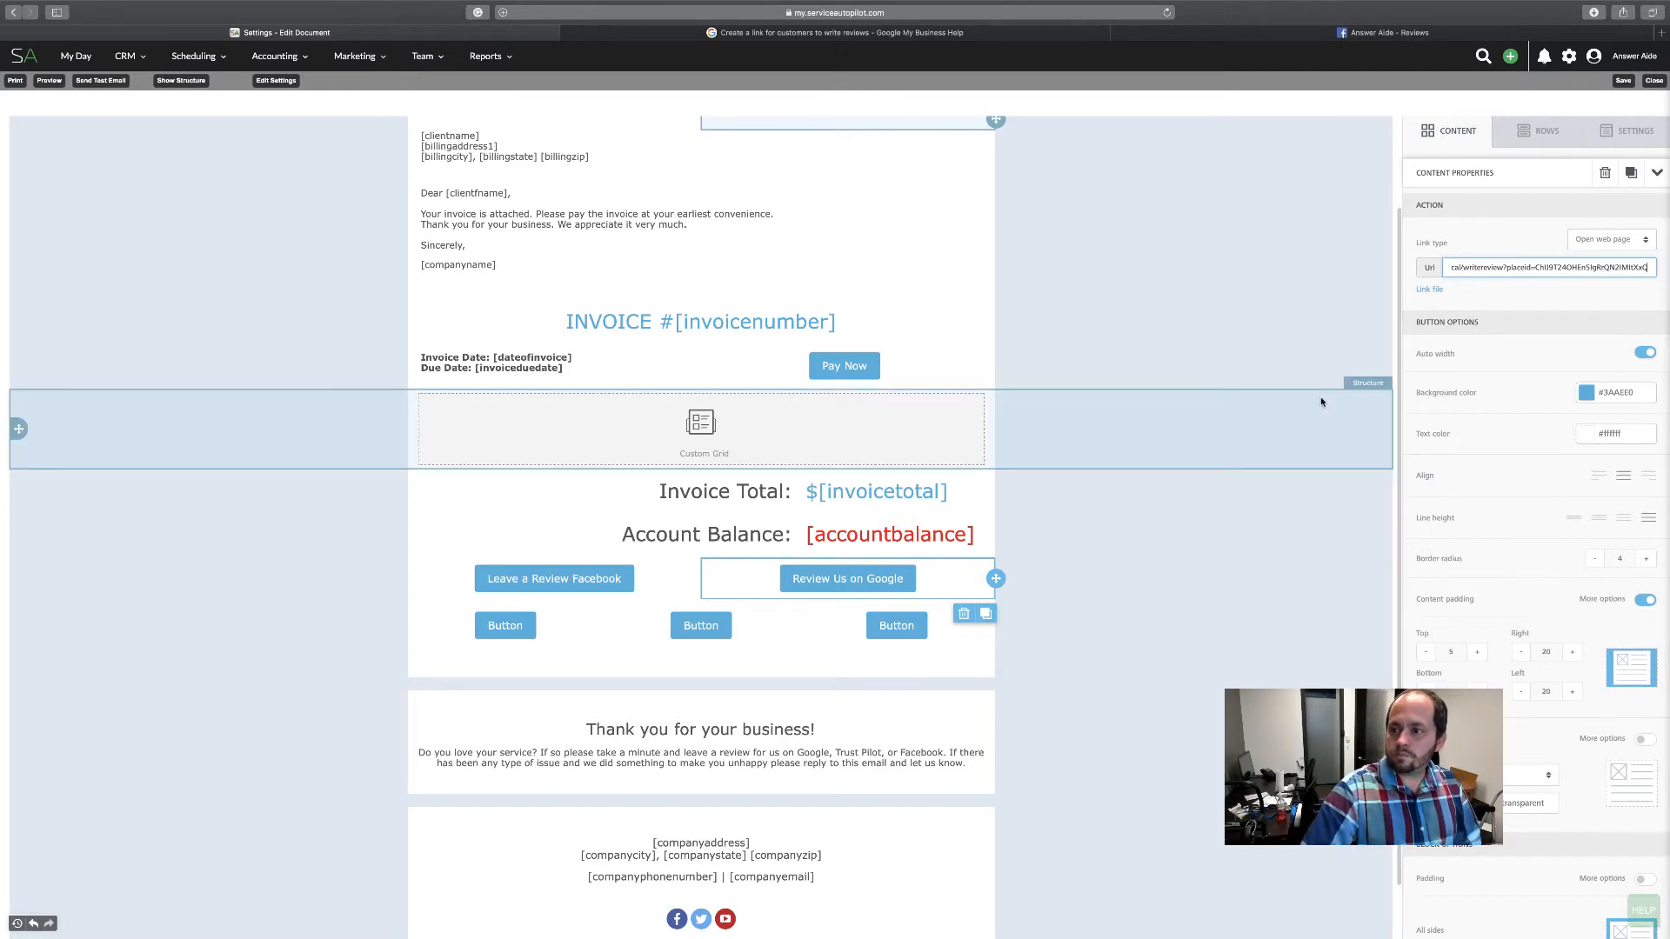
Bring up the test email for the template, examine its "Review Us on Google" button, and close it without sending.
click(1297, 347)
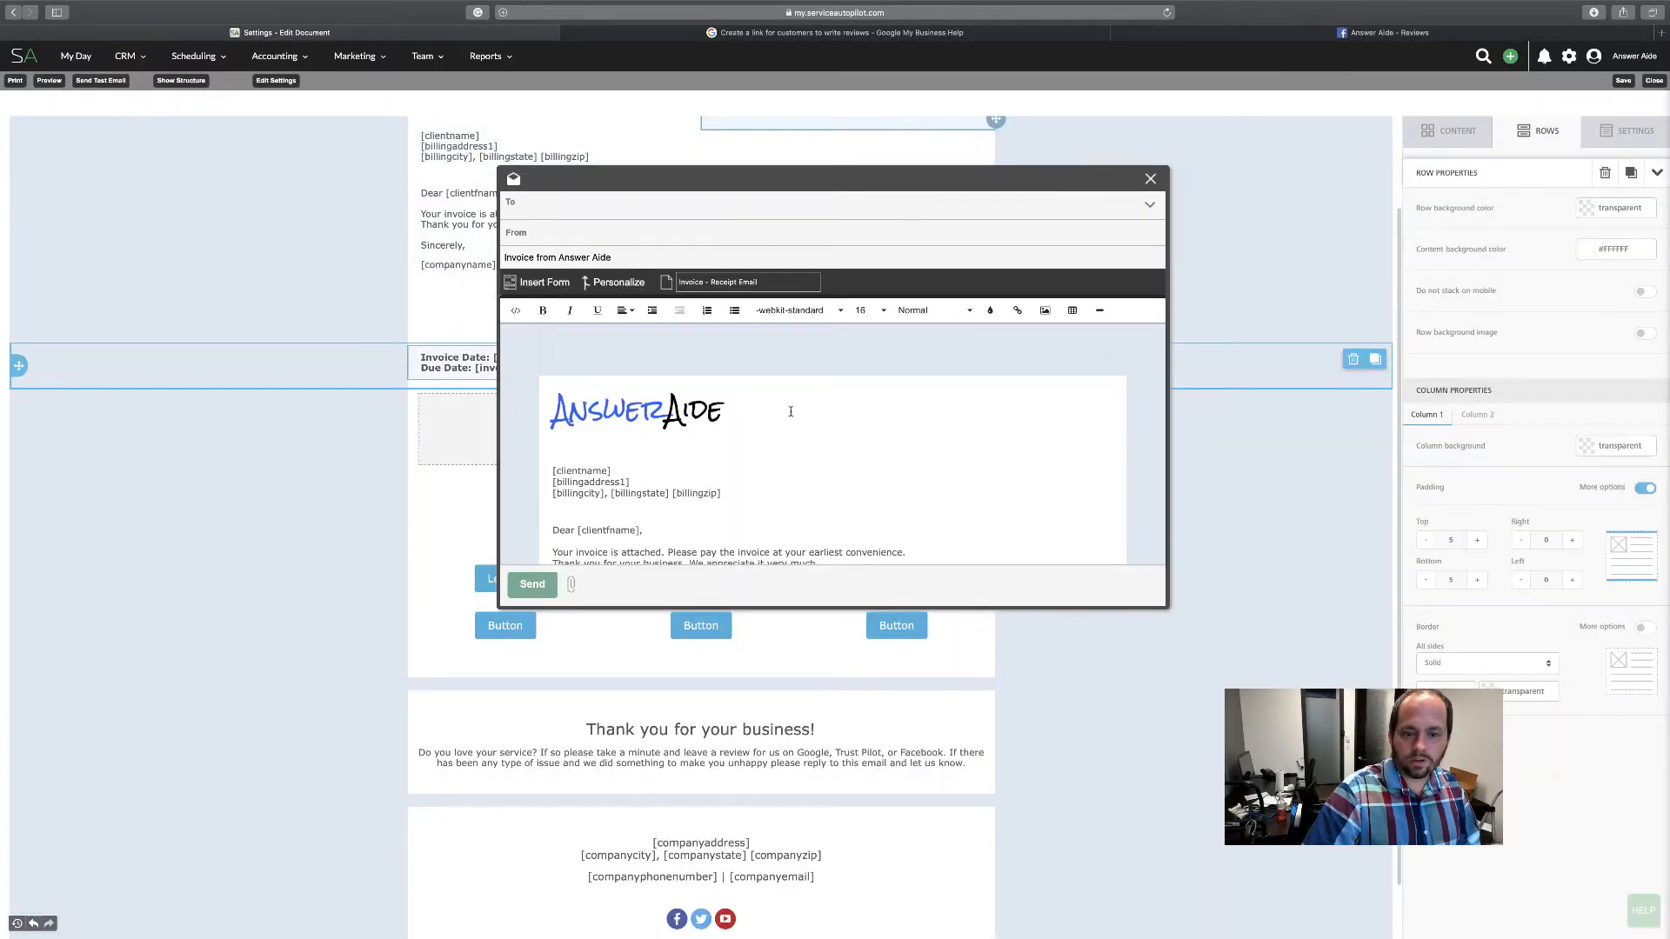
scroll(778, 404, down, 5)
scroll(778, 405, down, 10)
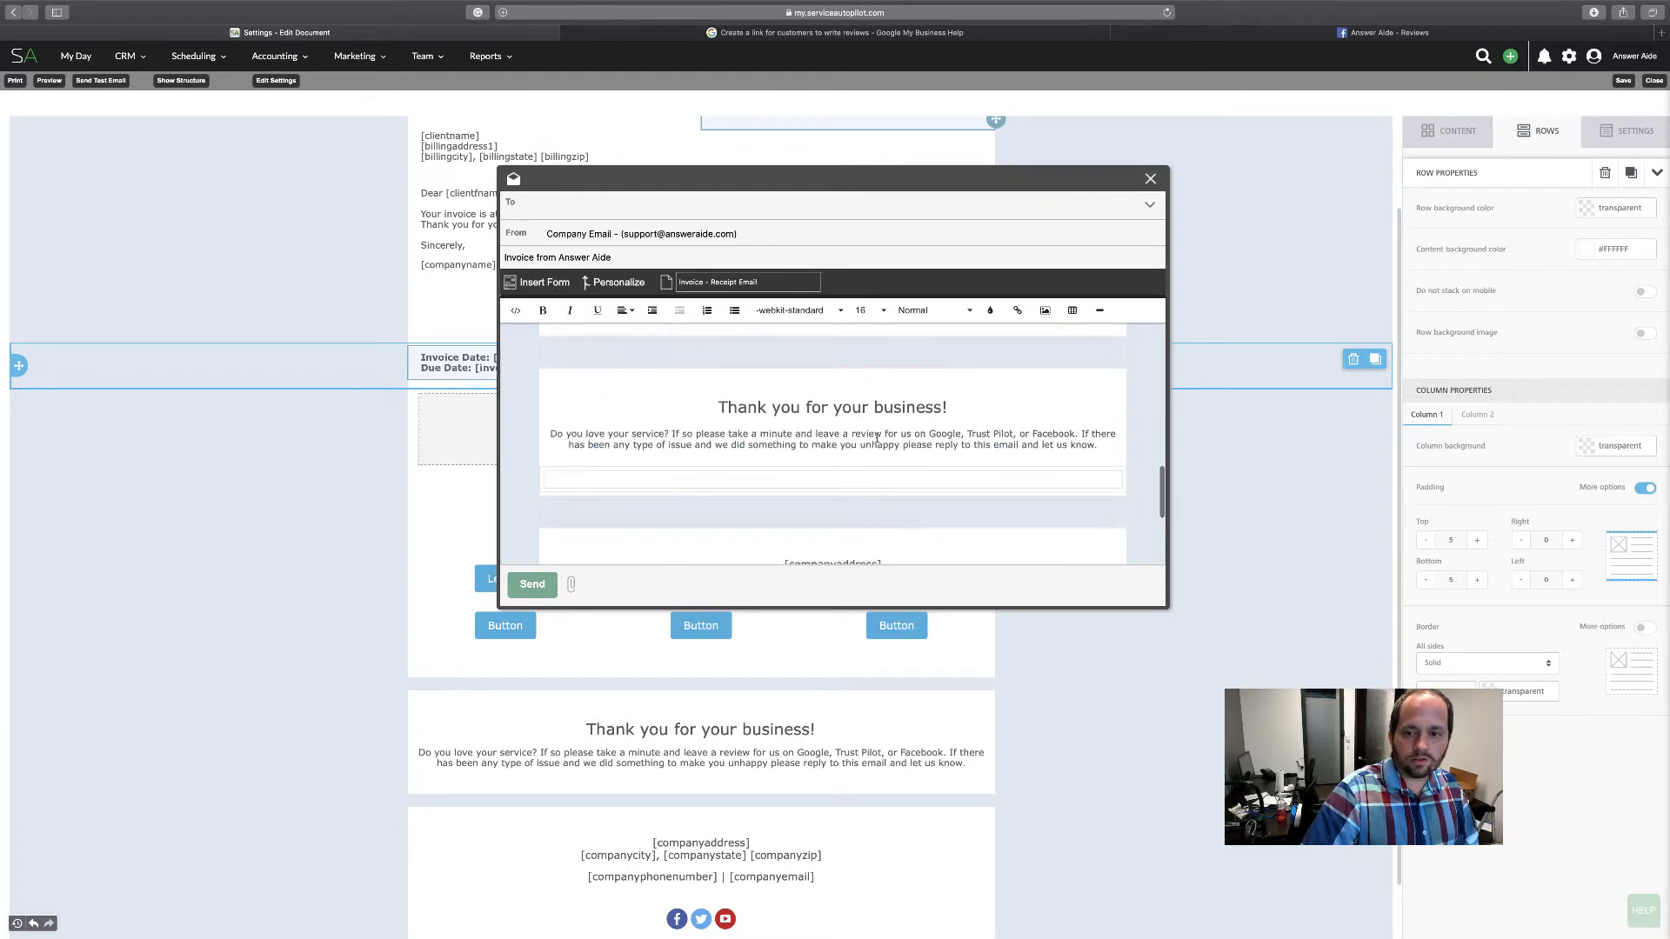
scroll(877, 437, up, 5)
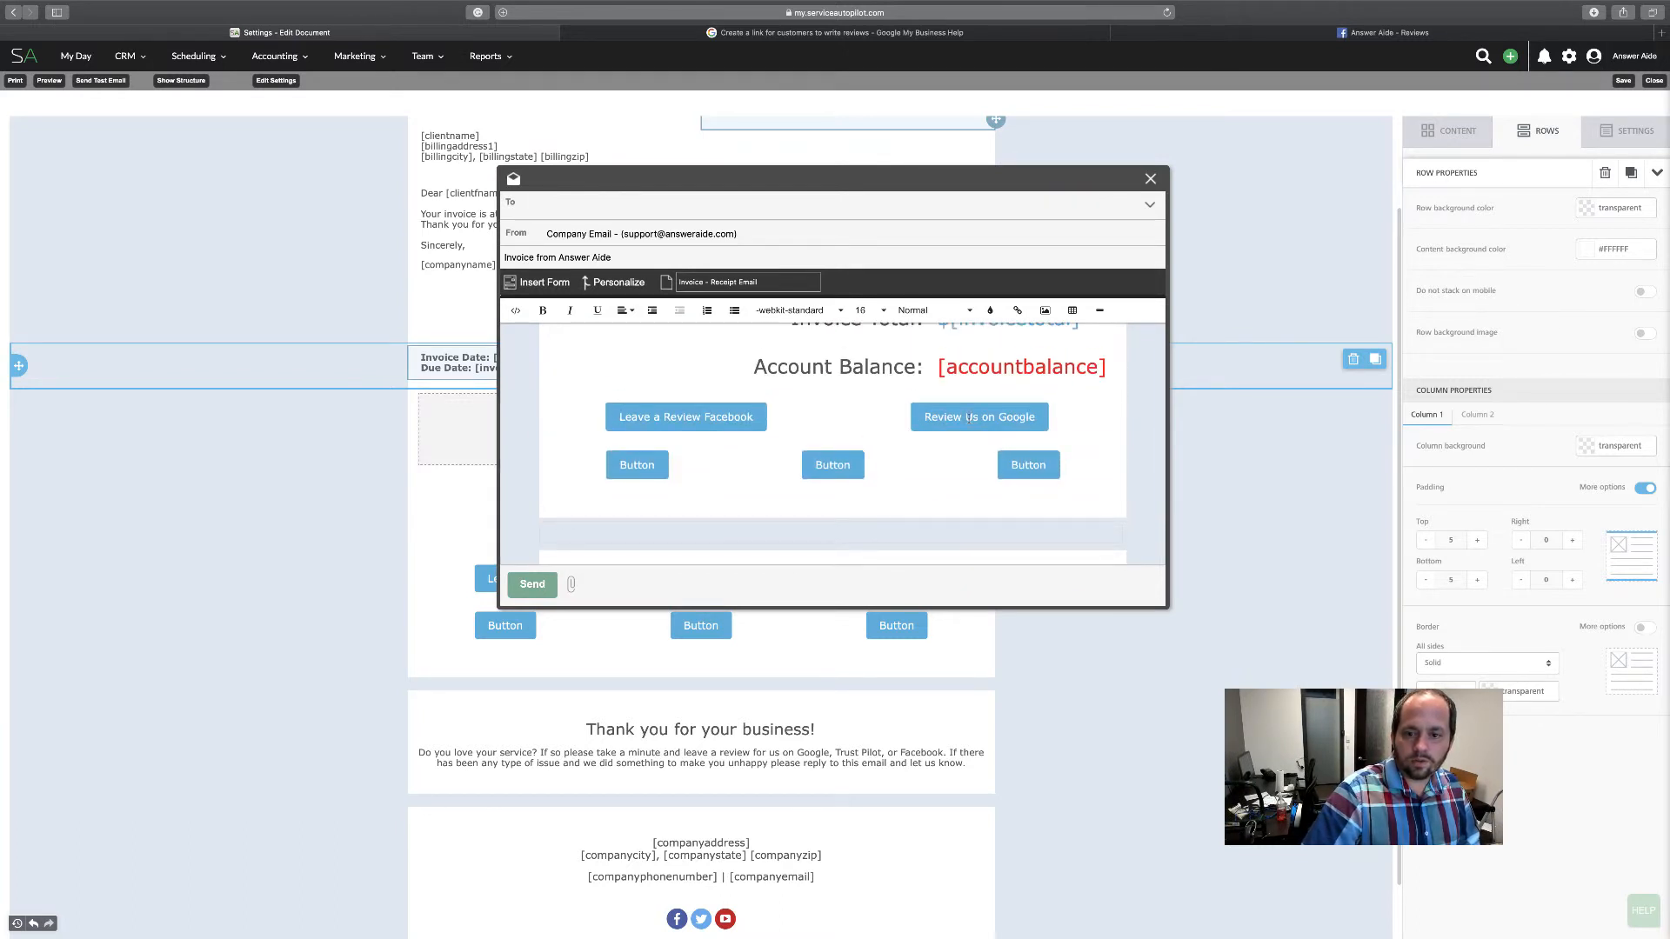
click(967, 417)
drag(968, 418, 927, 419)
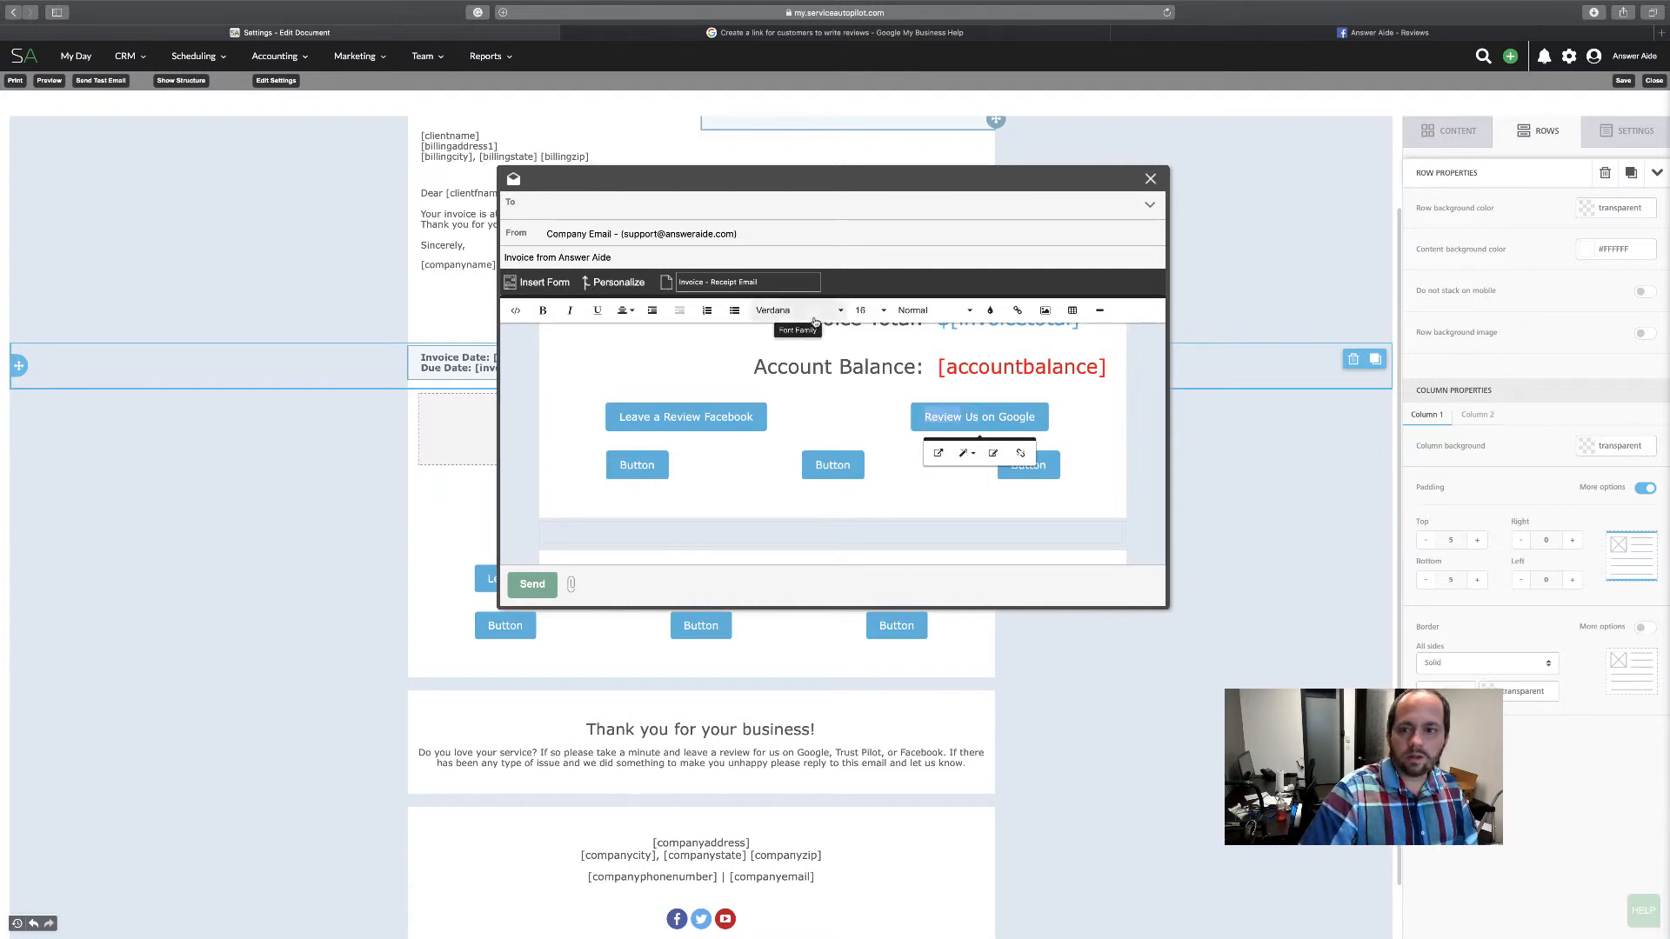
click(1150, 179)
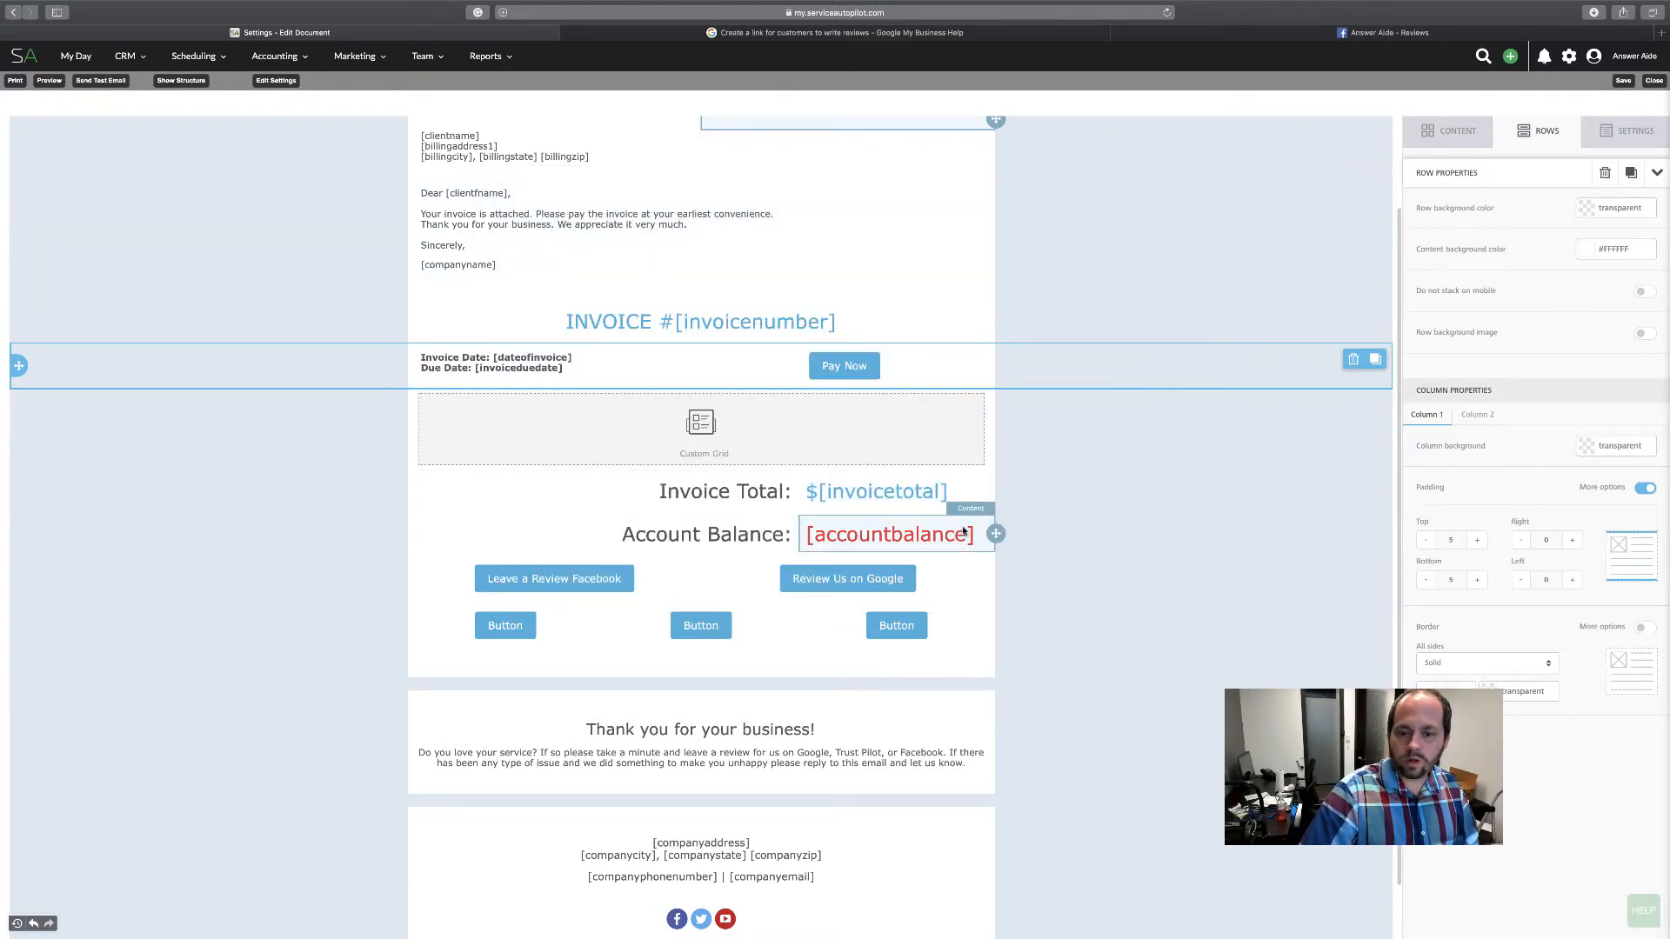
Test the "Review Us on Google" button's web address by copying it and opening it in a new browser tab.
click(876, 578)
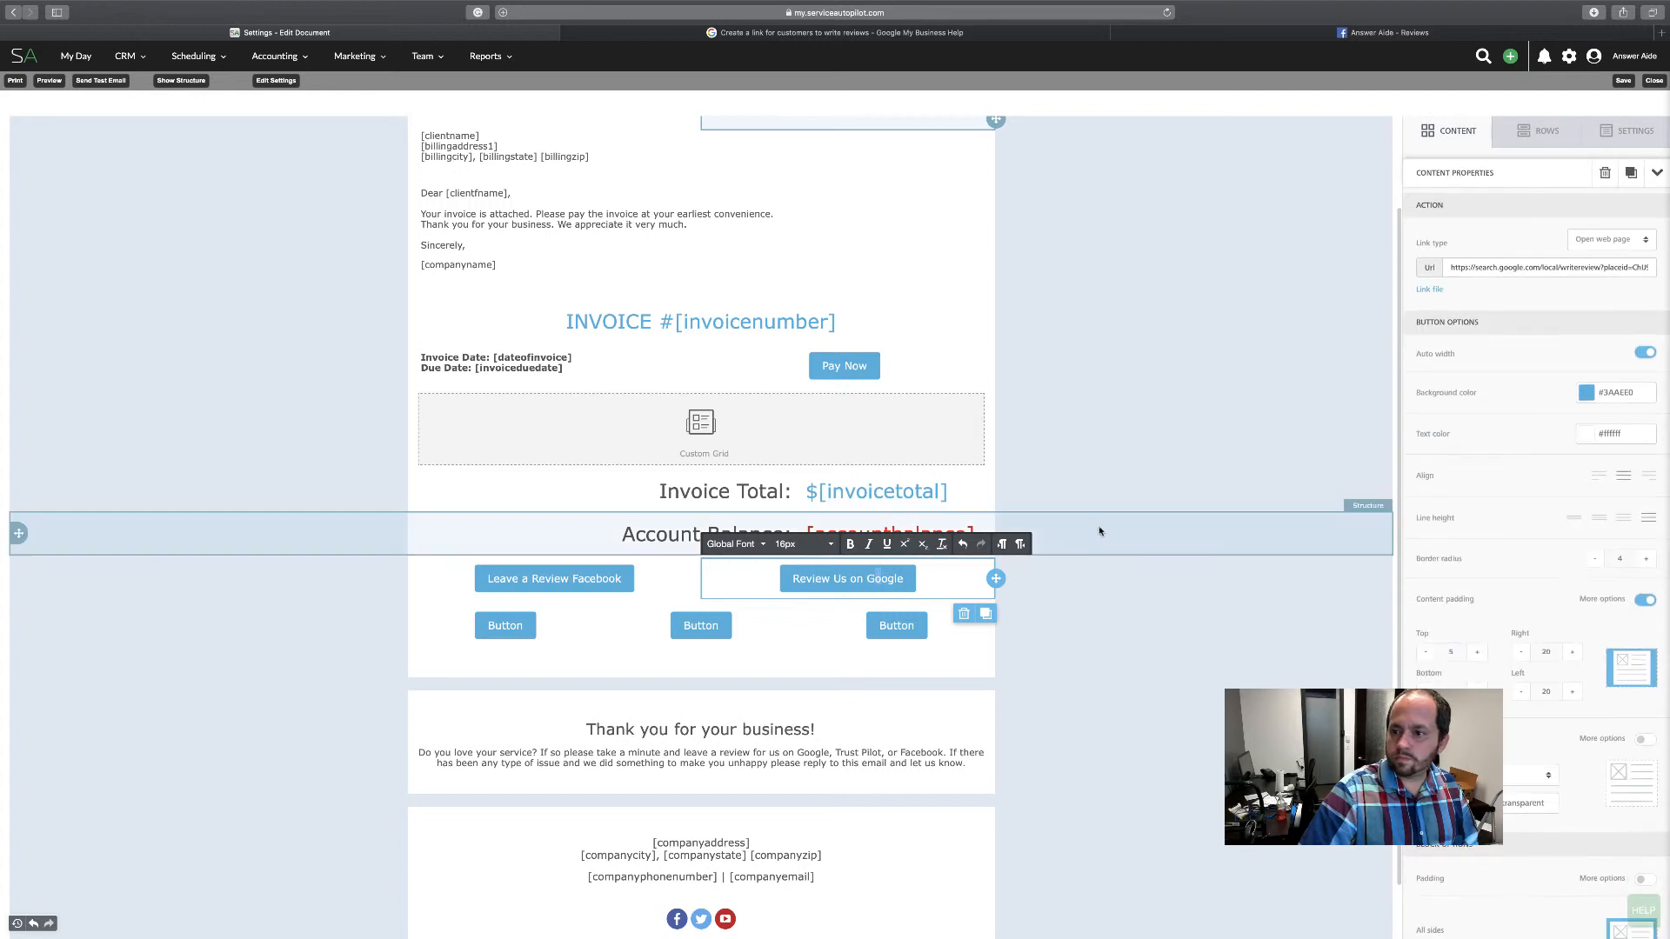
click(1476, 269)
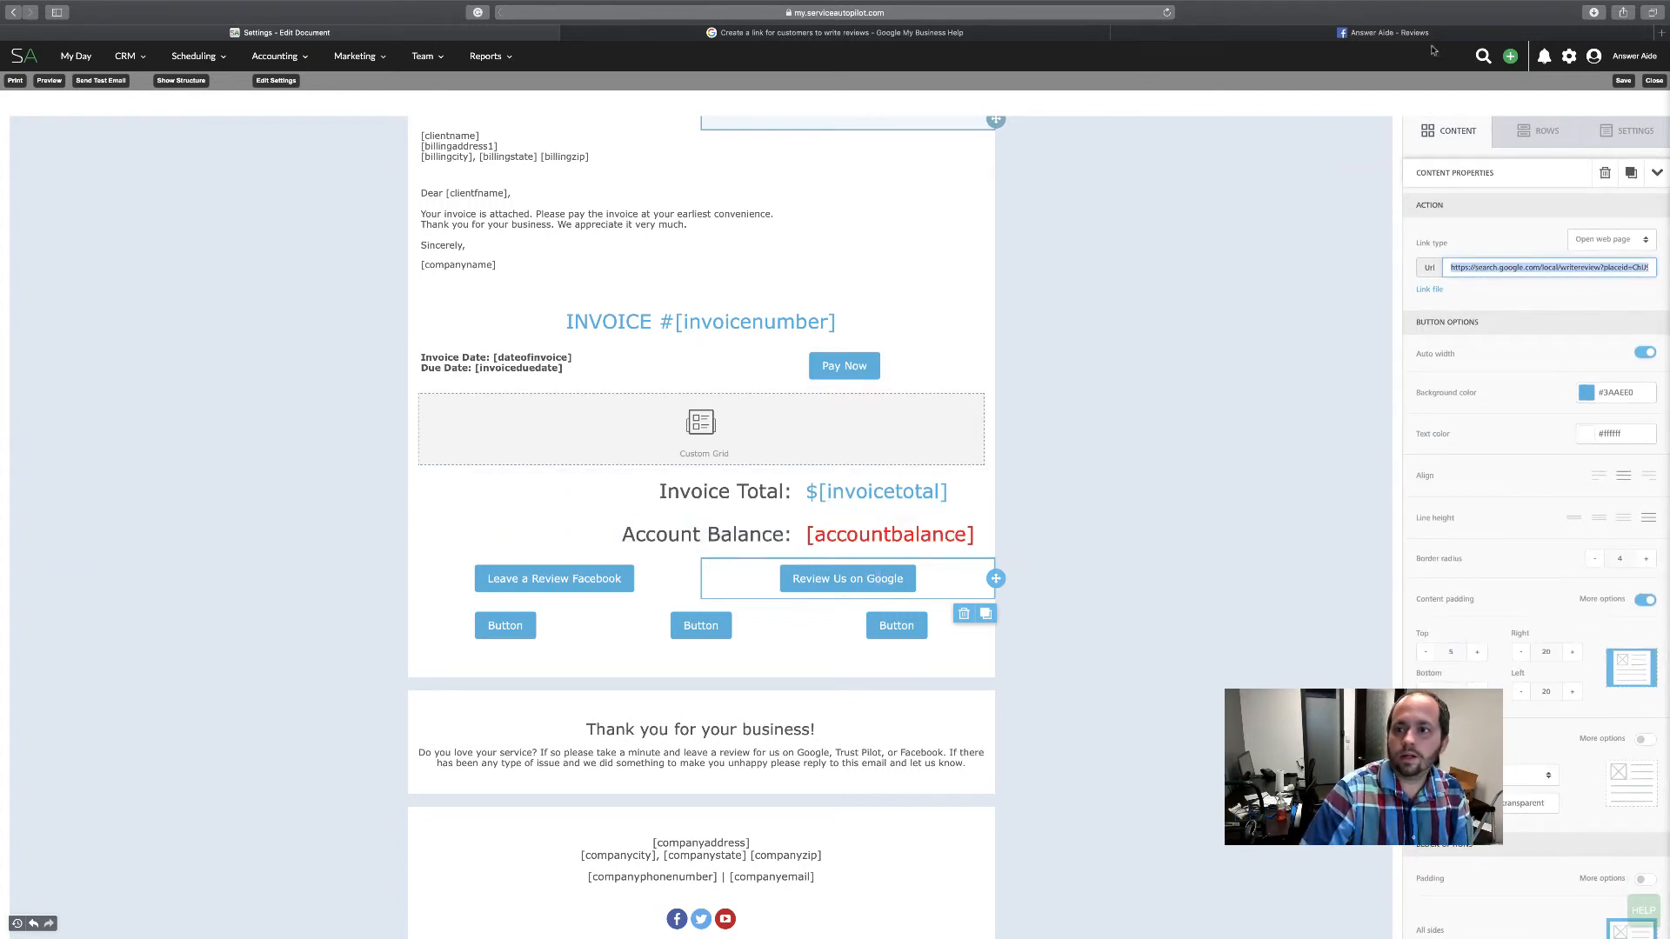
click(1661, 33)
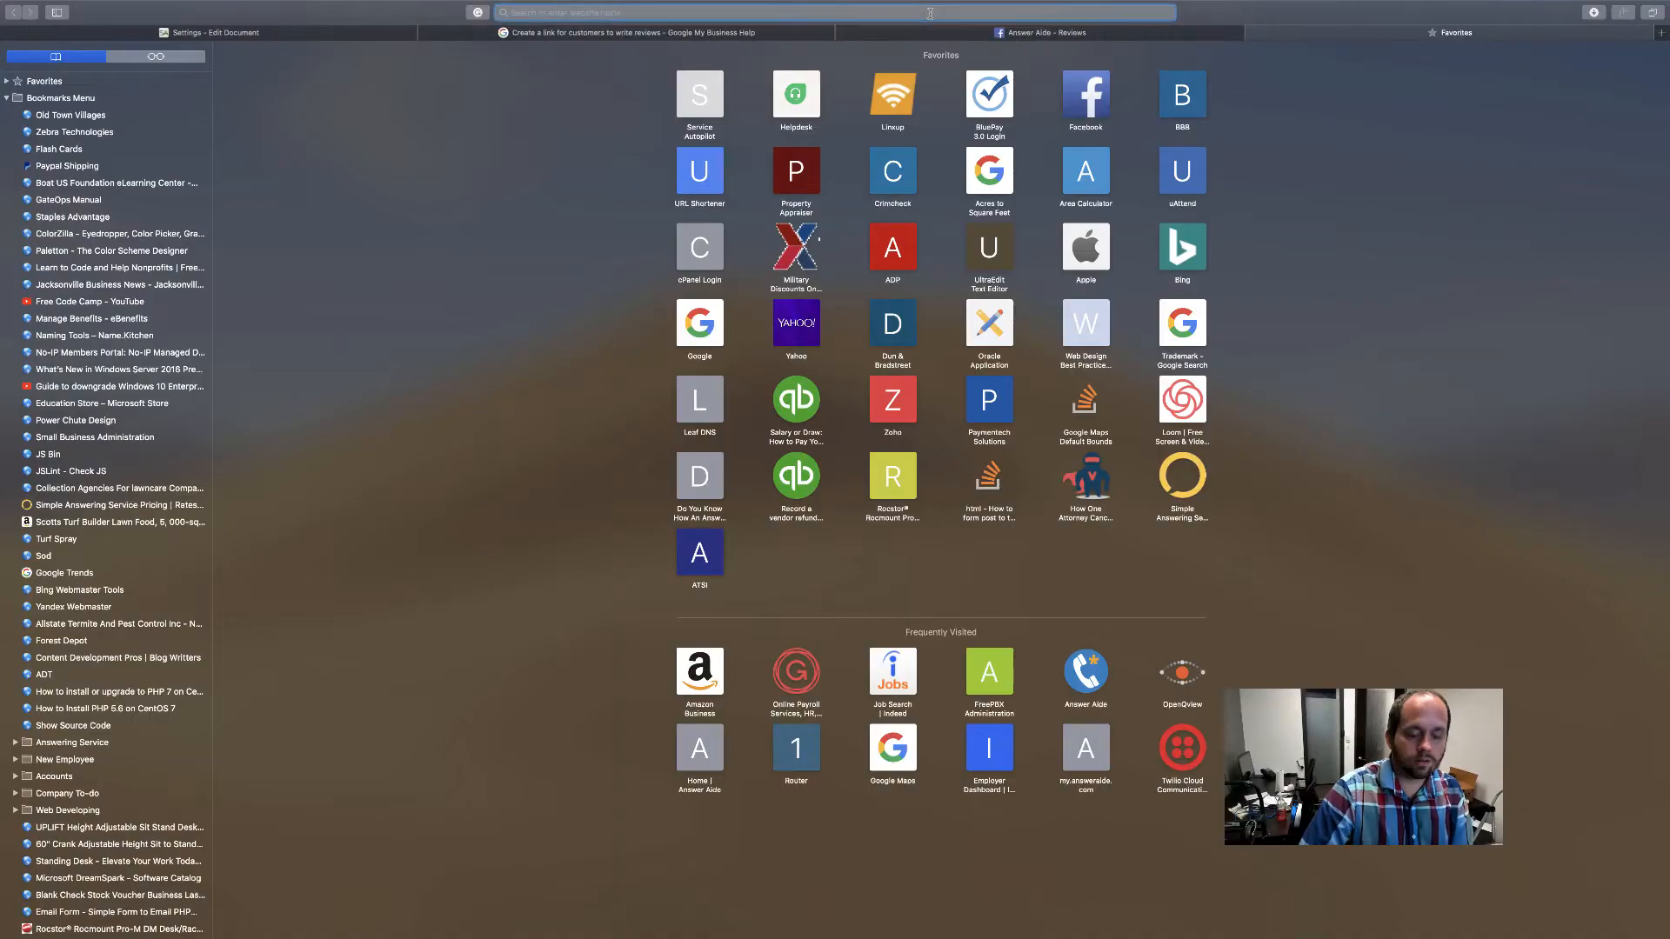
right_click(813, 14)
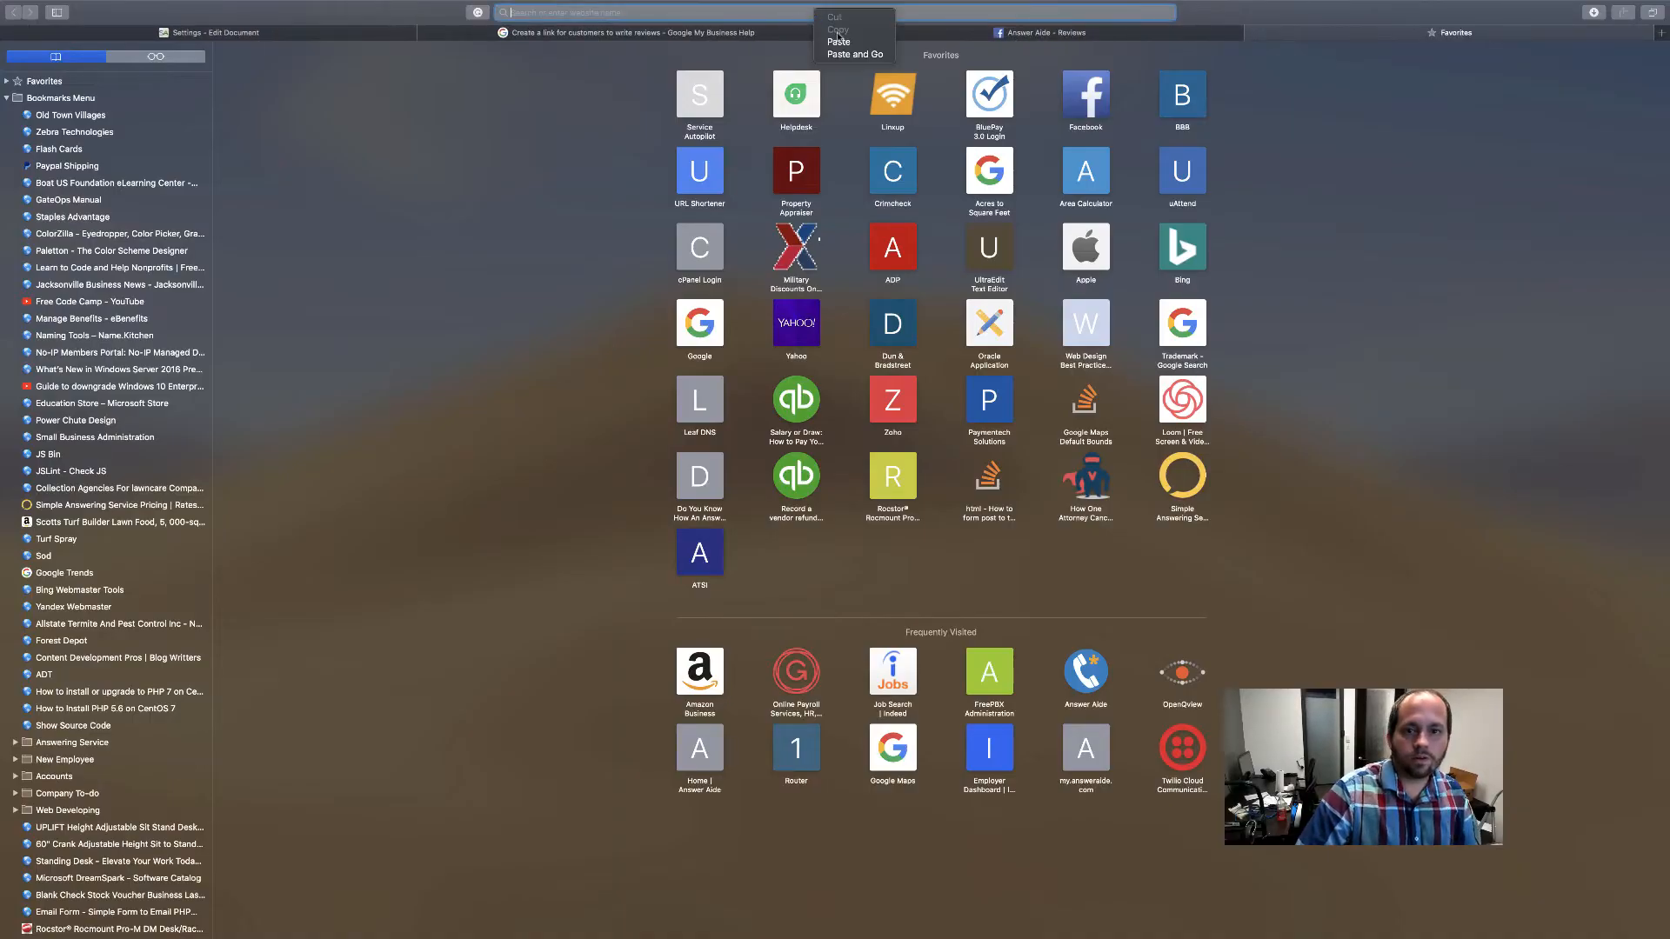
click(891, 40)
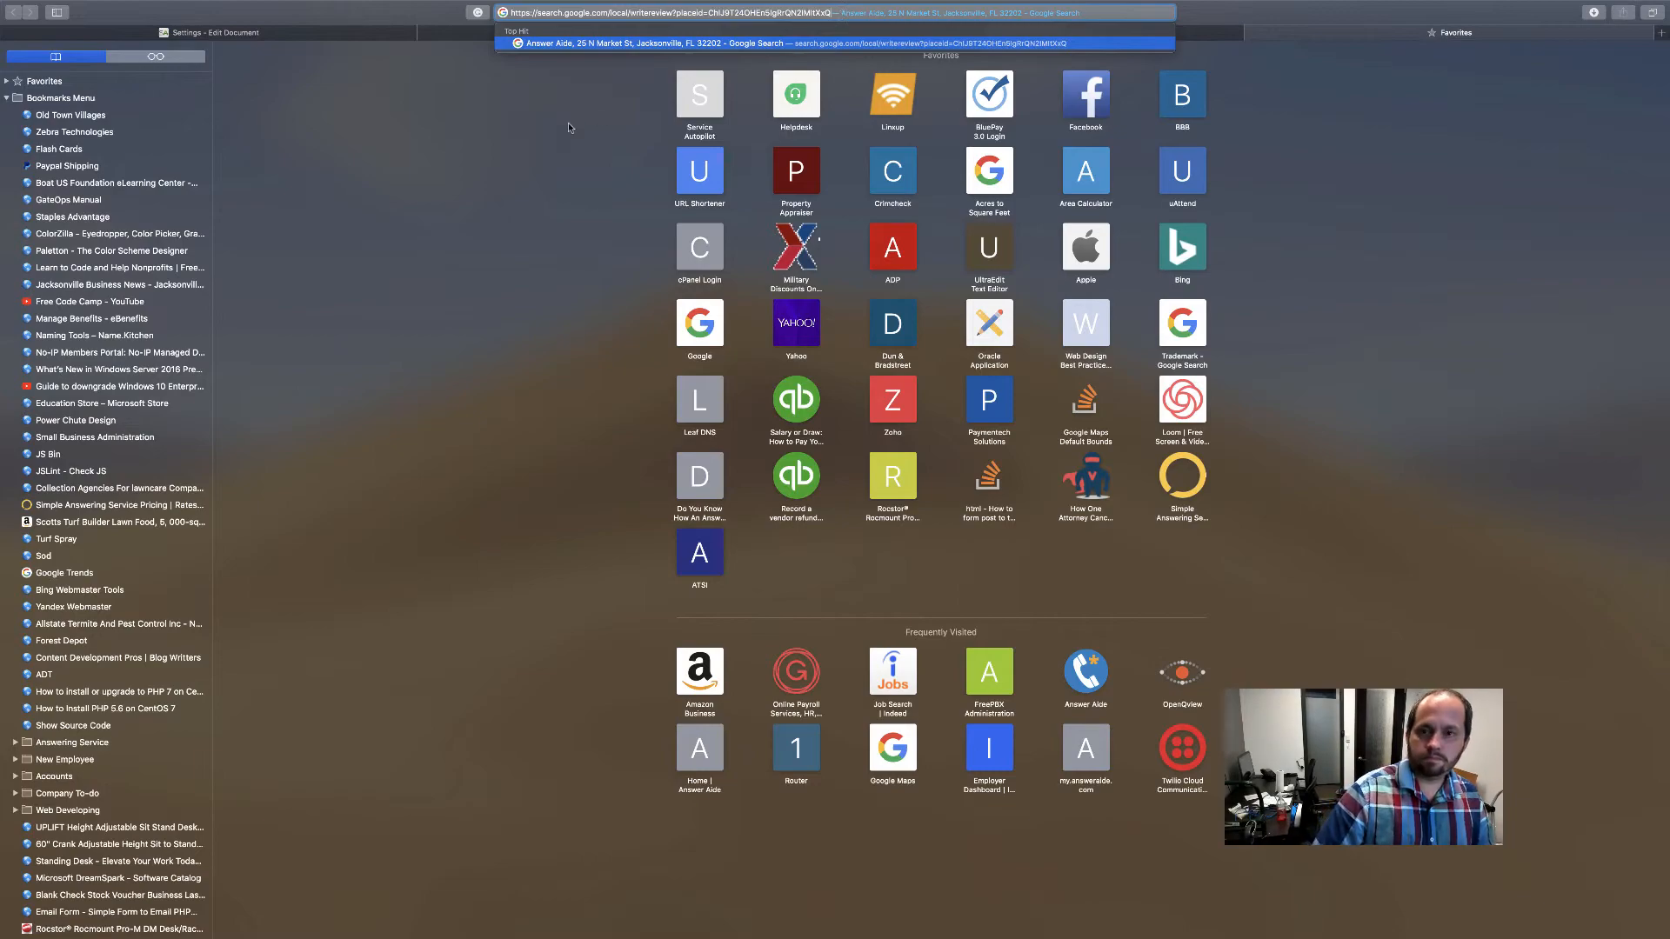
key(Return)
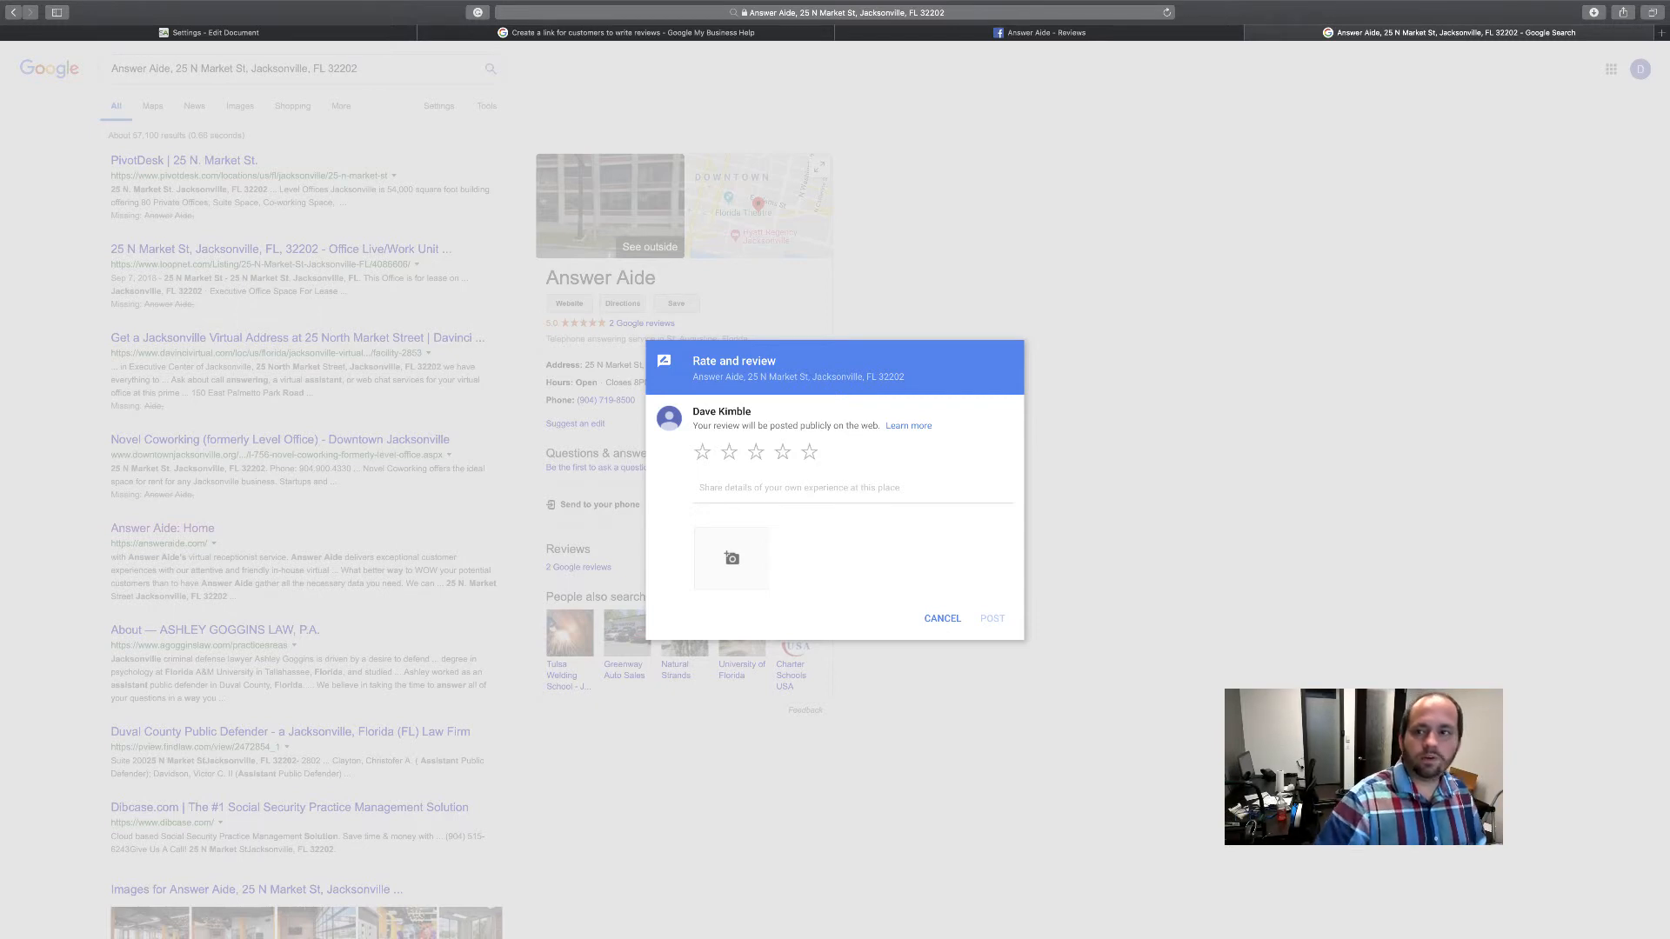
scroll(881, 105, down, 1)
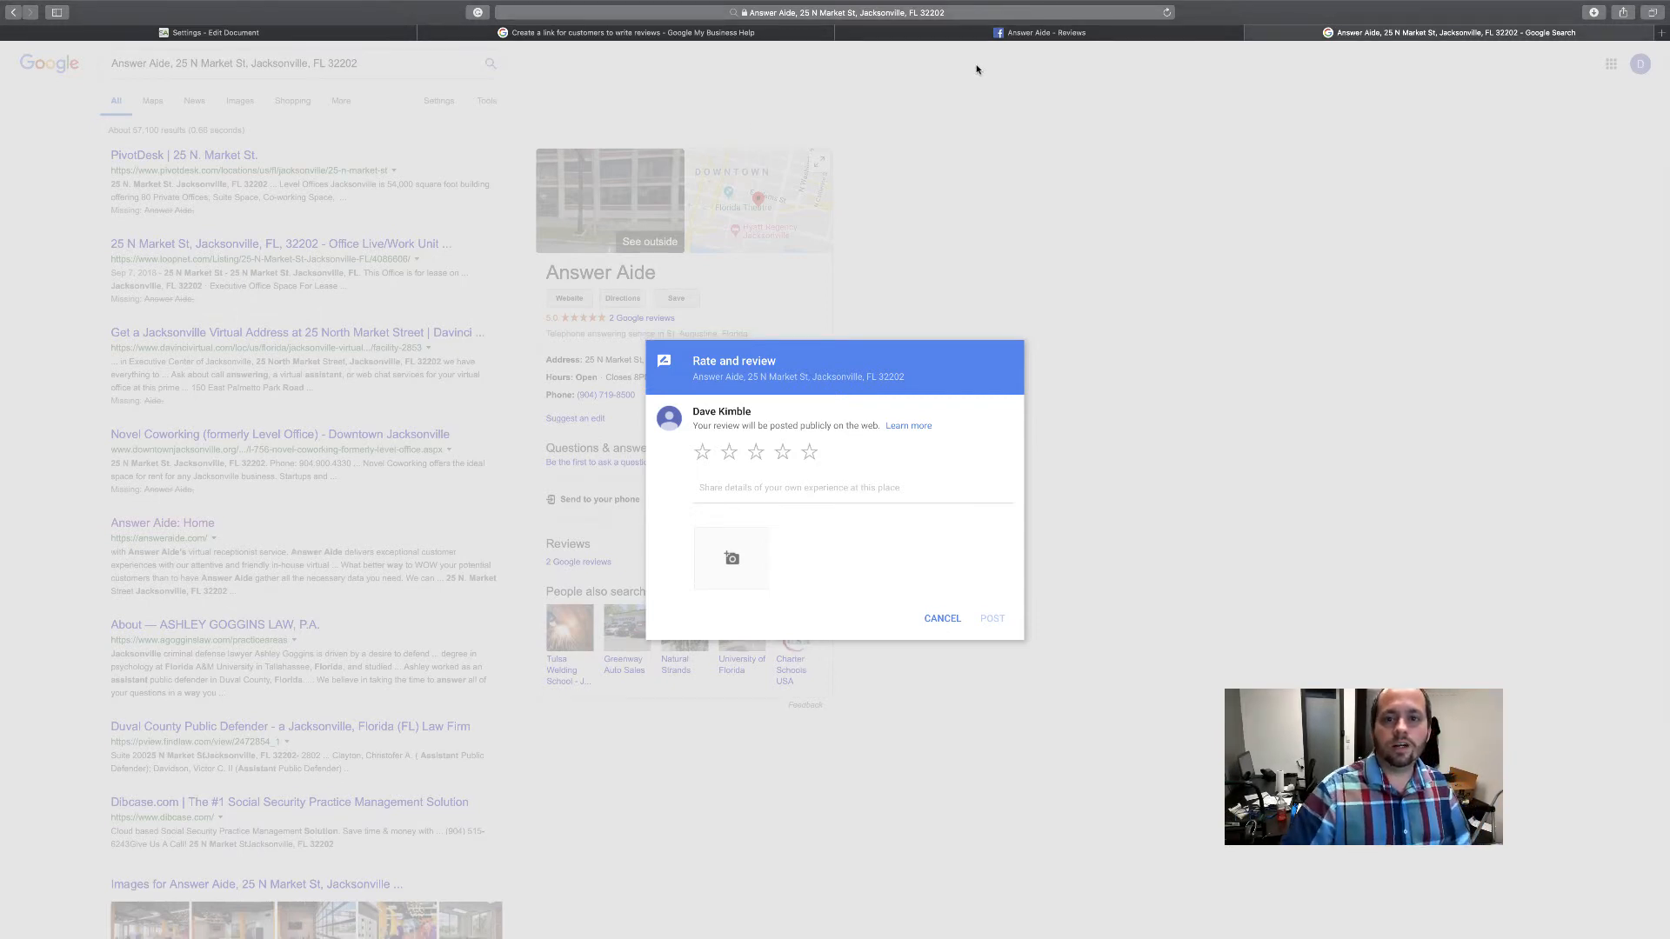
Revisit the Facebook reviews page and the Place ID on the help article's map, and return to the email template.
click(1037, 33)
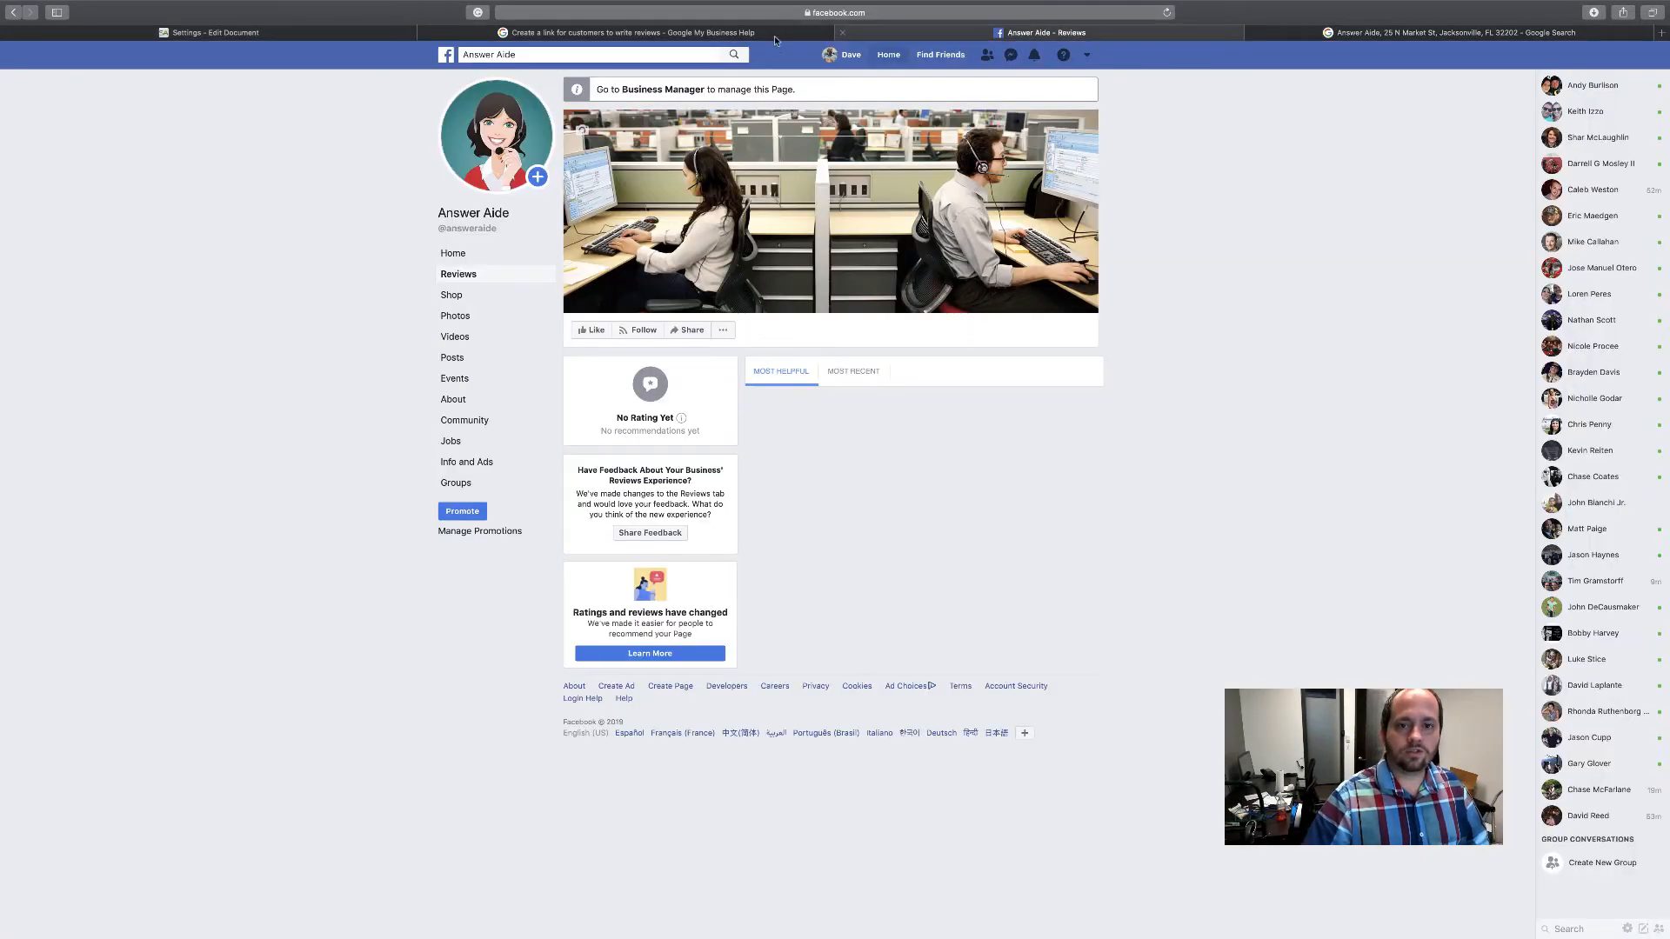
click(637, 33)
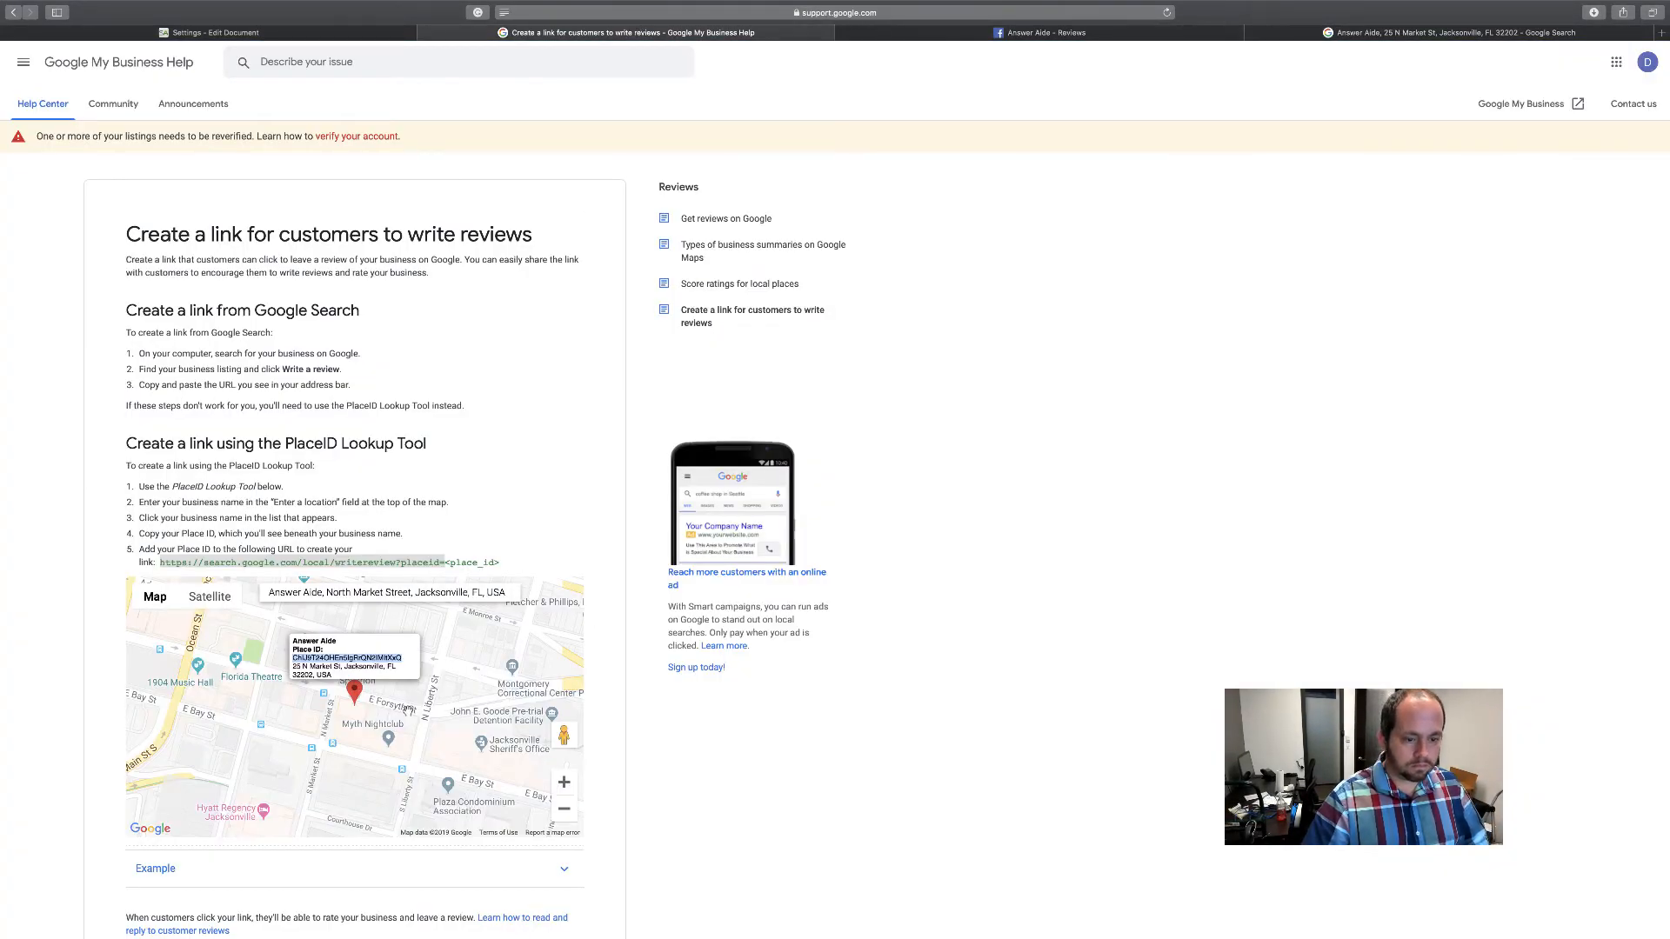
click(294, 661)
drag(292, 659, 415, 660)
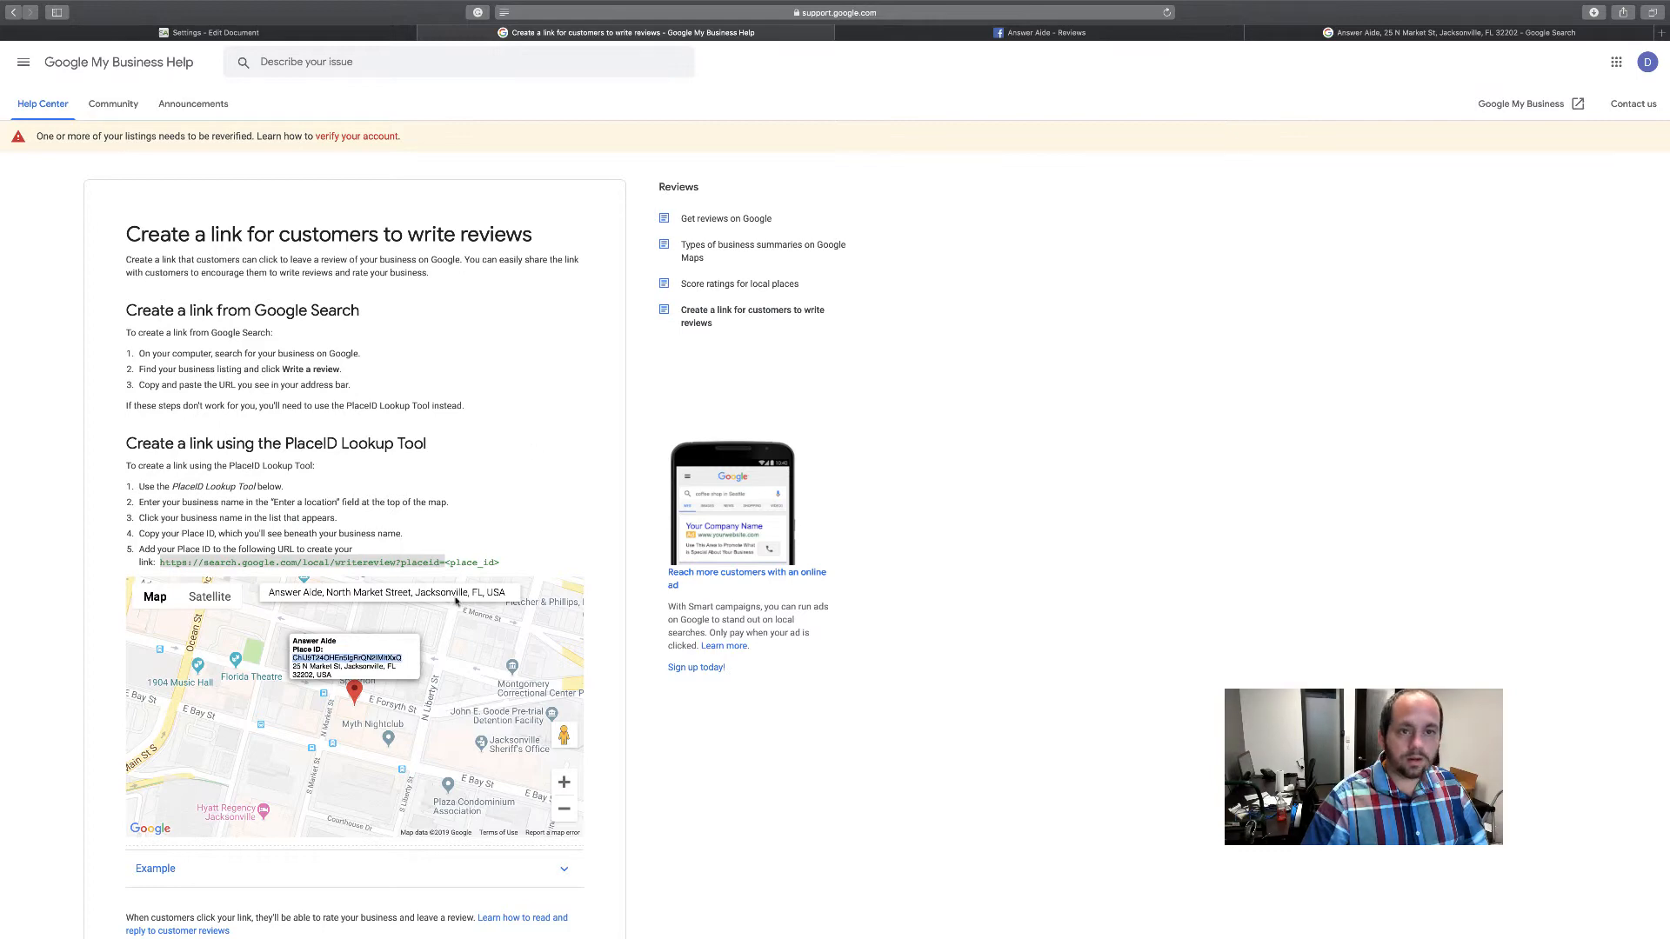
click(315, 32)
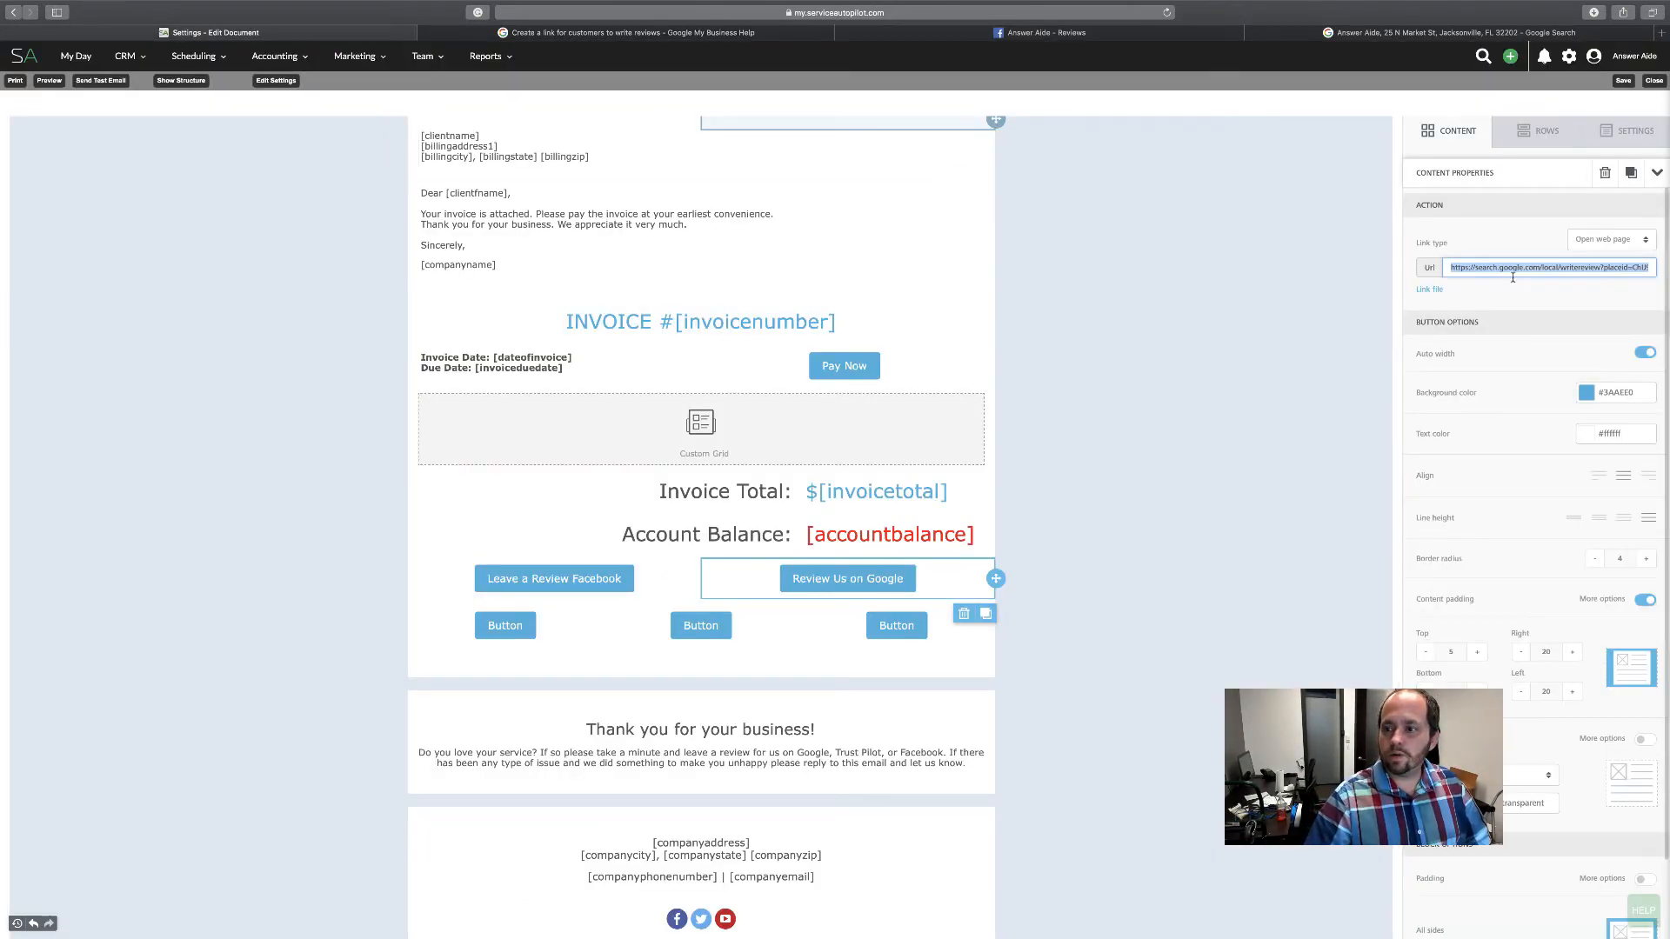
click(1183, 493)
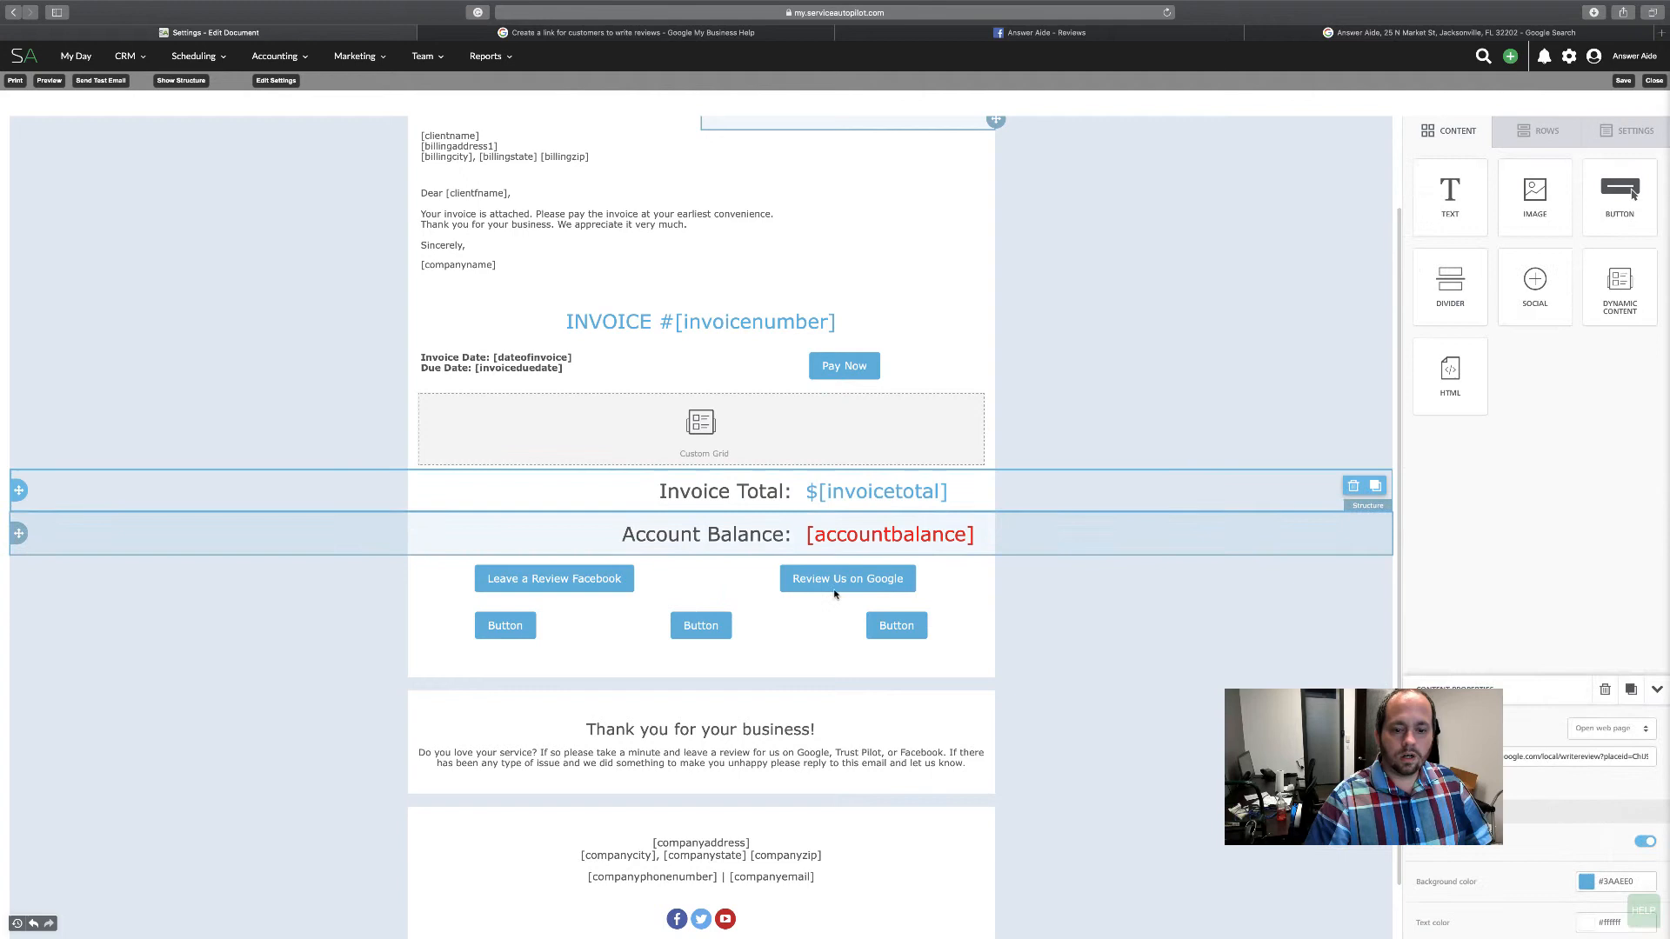
Set the "Leave a Review Facebook" button's background color to brown #9A6F51 after trying other hues.
click(606, 581)
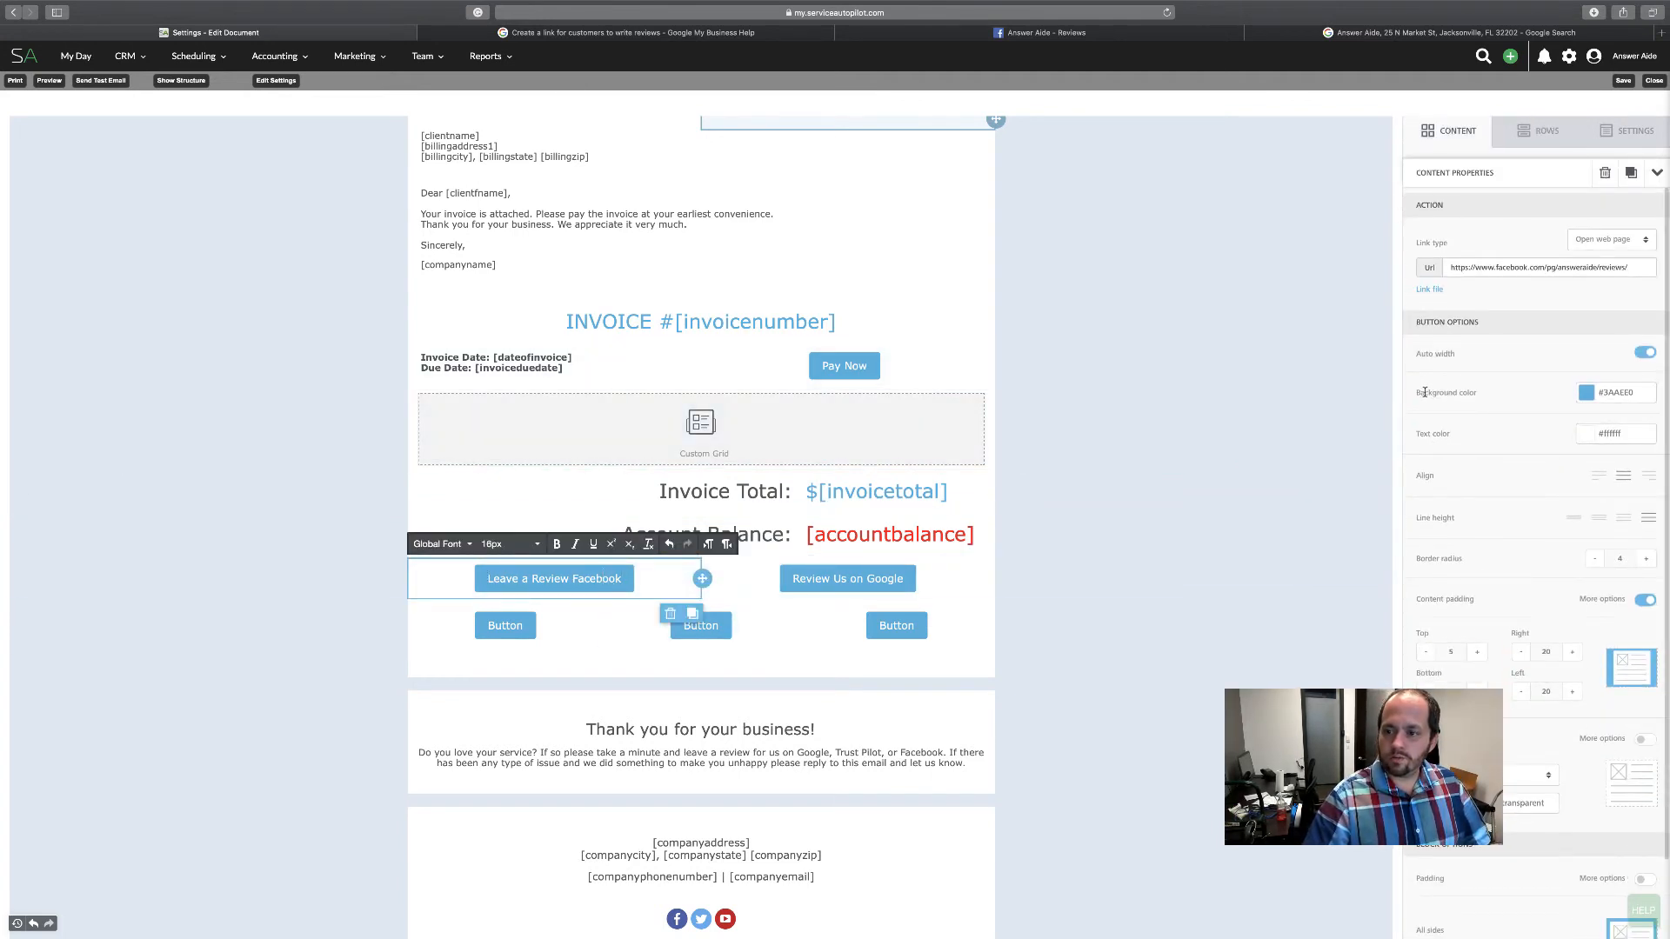
click(1587, 392)
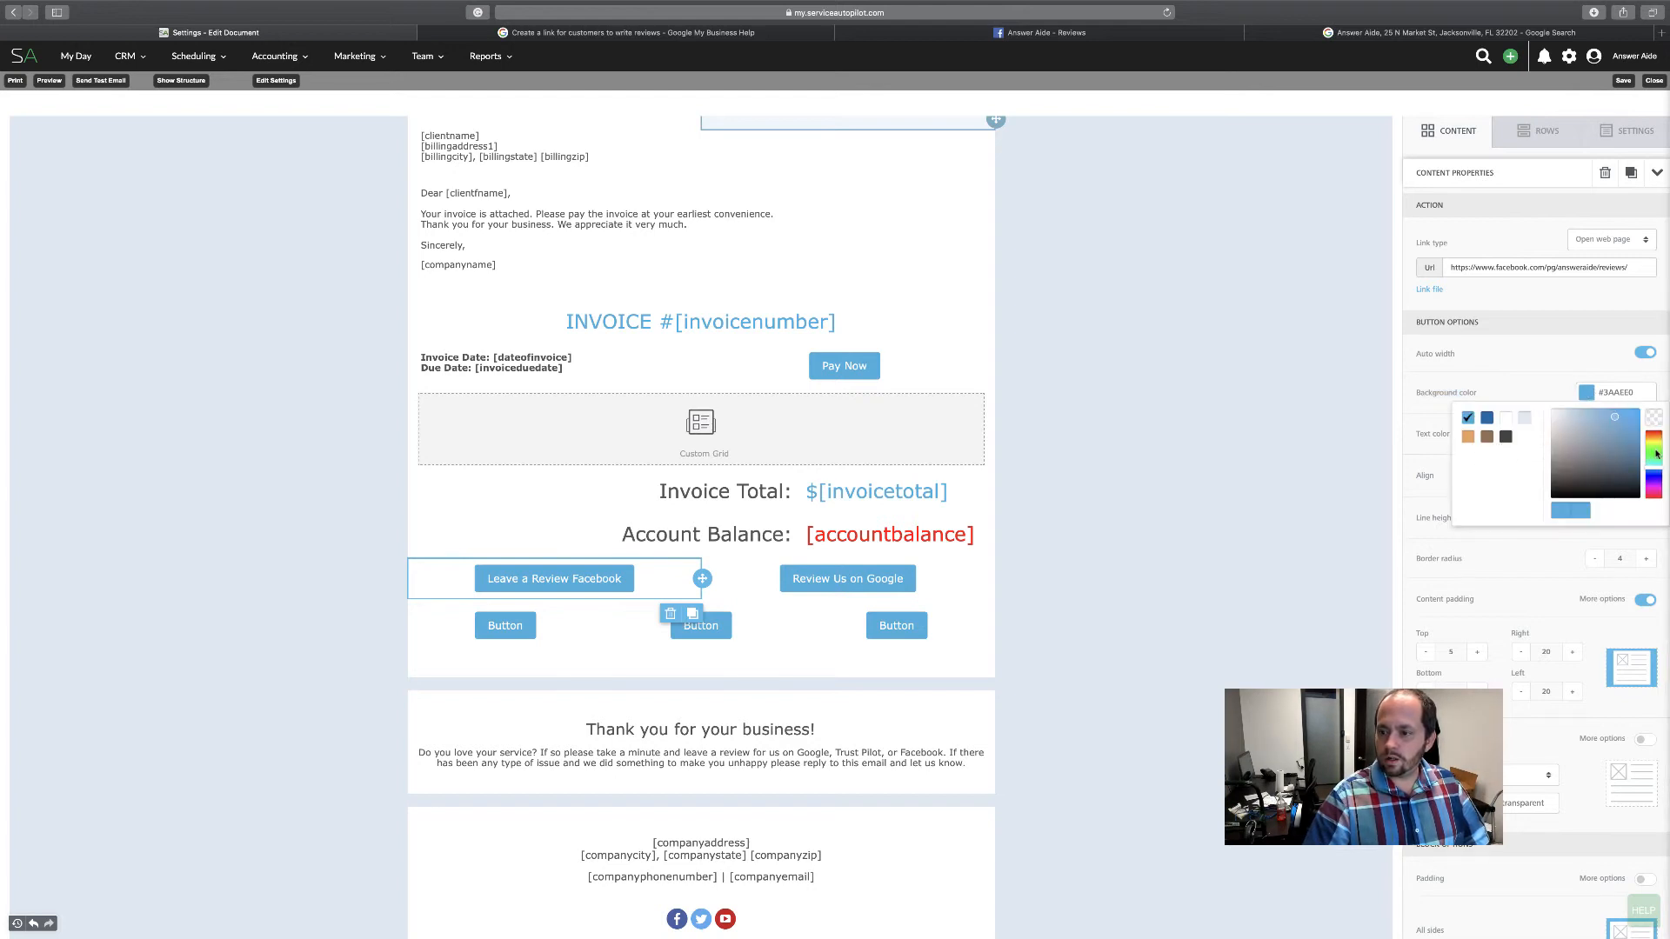
mouse_move(1656, 454)
mouse_down()
mouse_move(1657, 500)
mouse_move(1658, 442)
mouse_up()
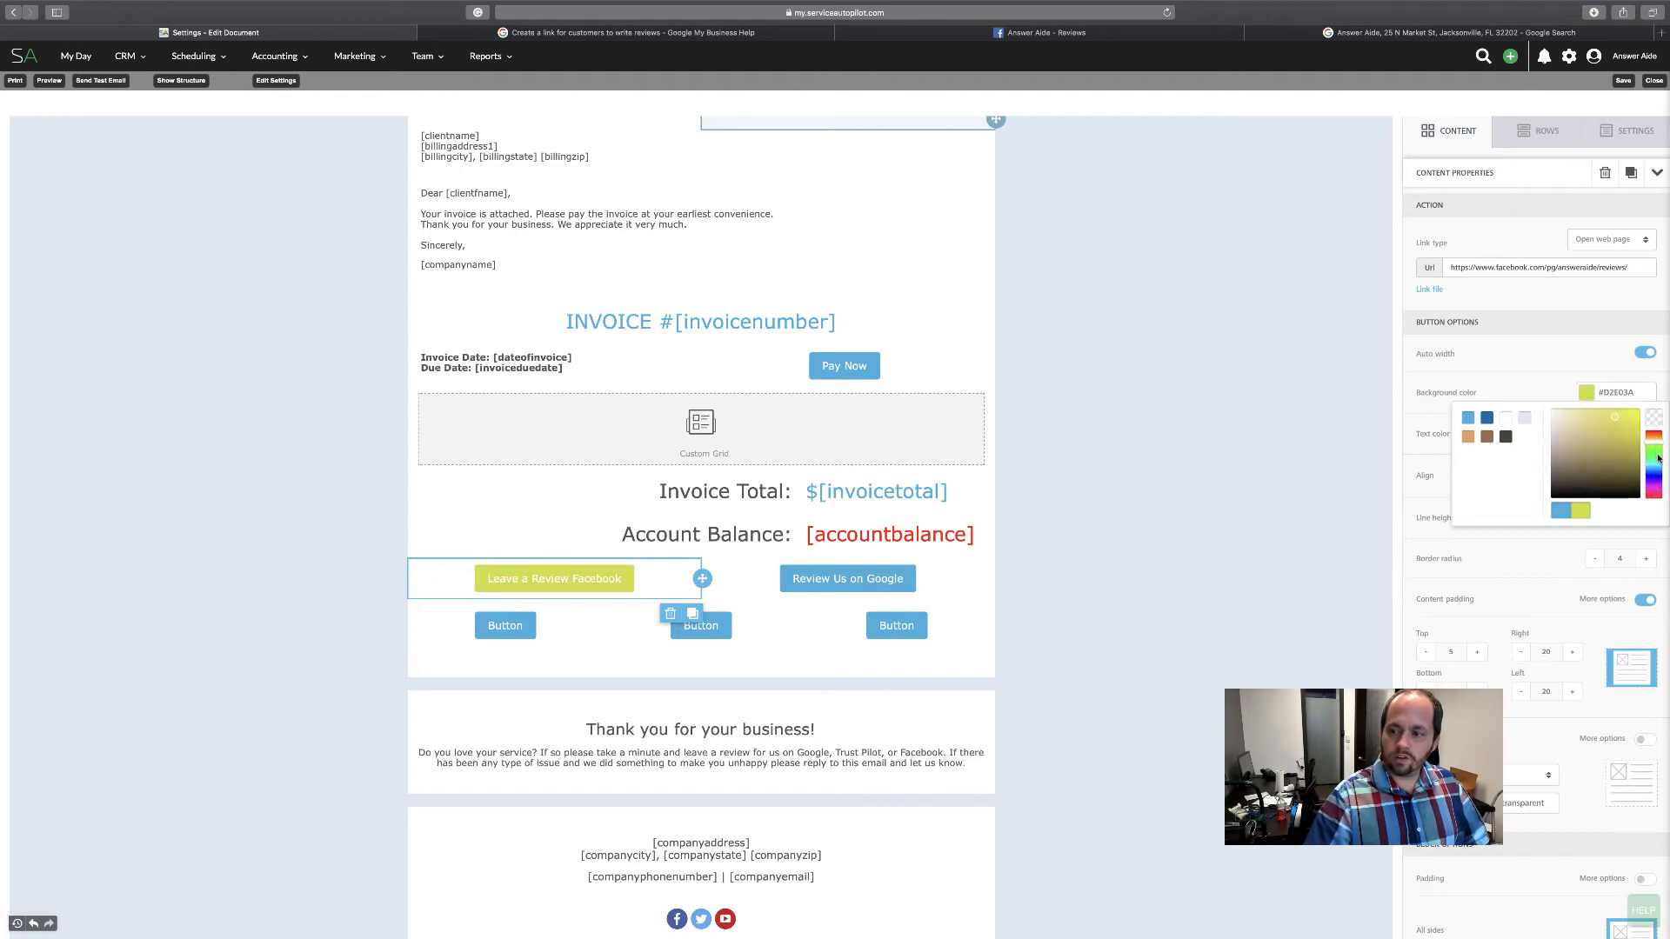
click(1658, 469)
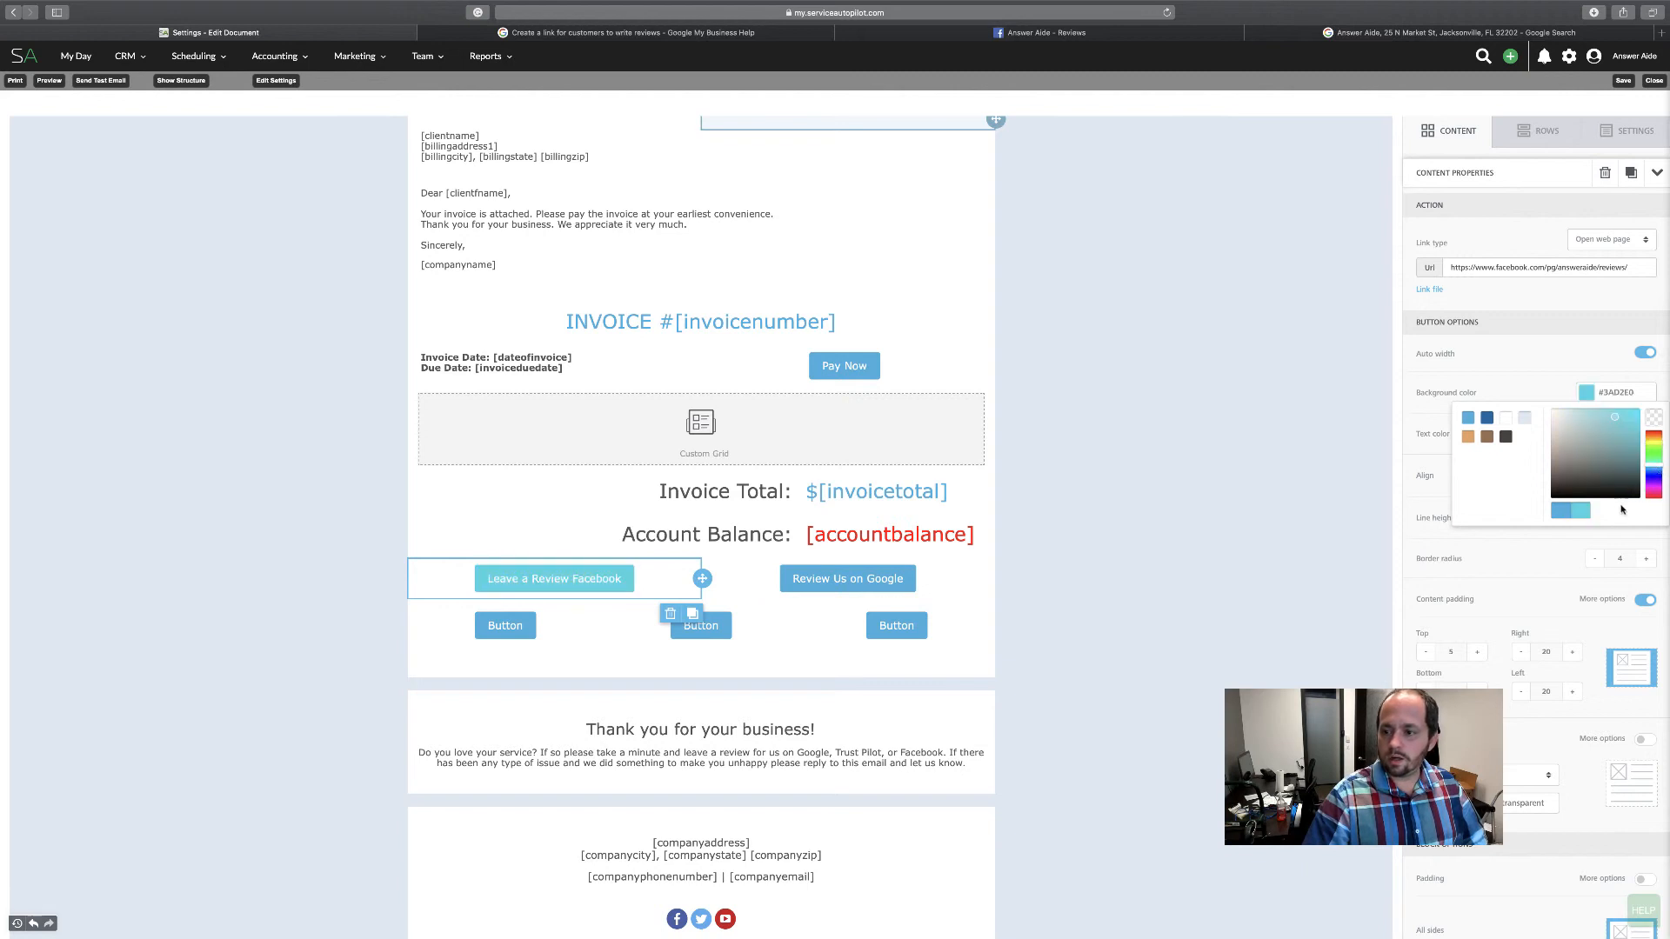
click(1486, 417)
click(1487, 436)
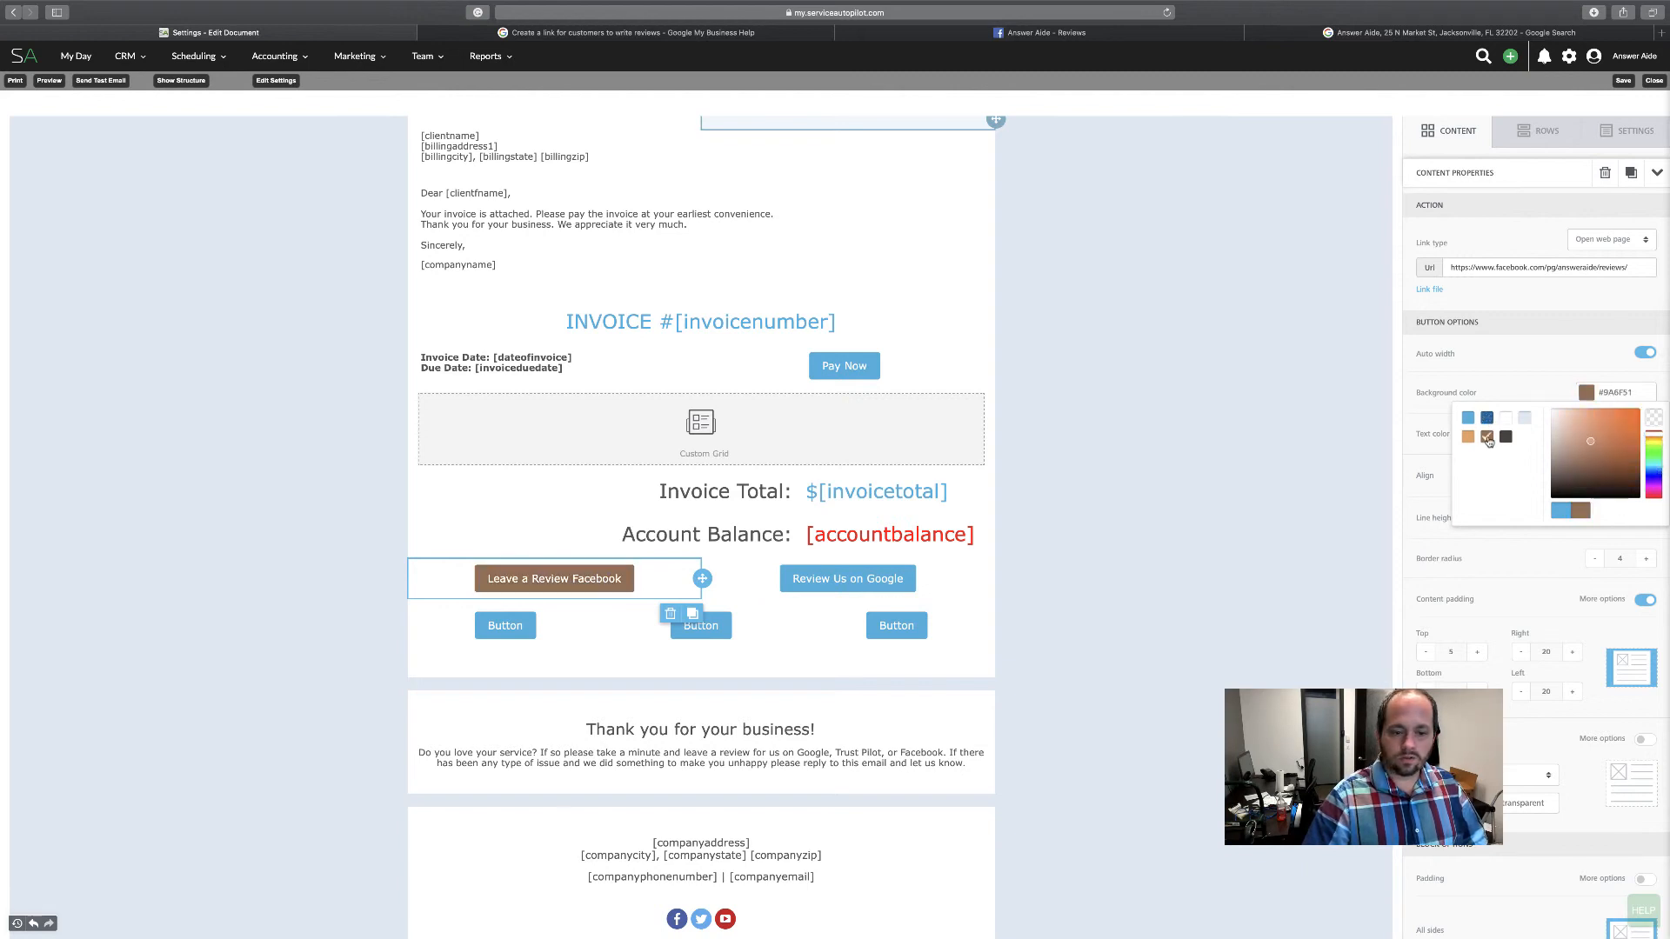
Set the "Review Us on Google" button's background color to dark blue #0068A5 after trying other swatches.
click(885, 576)
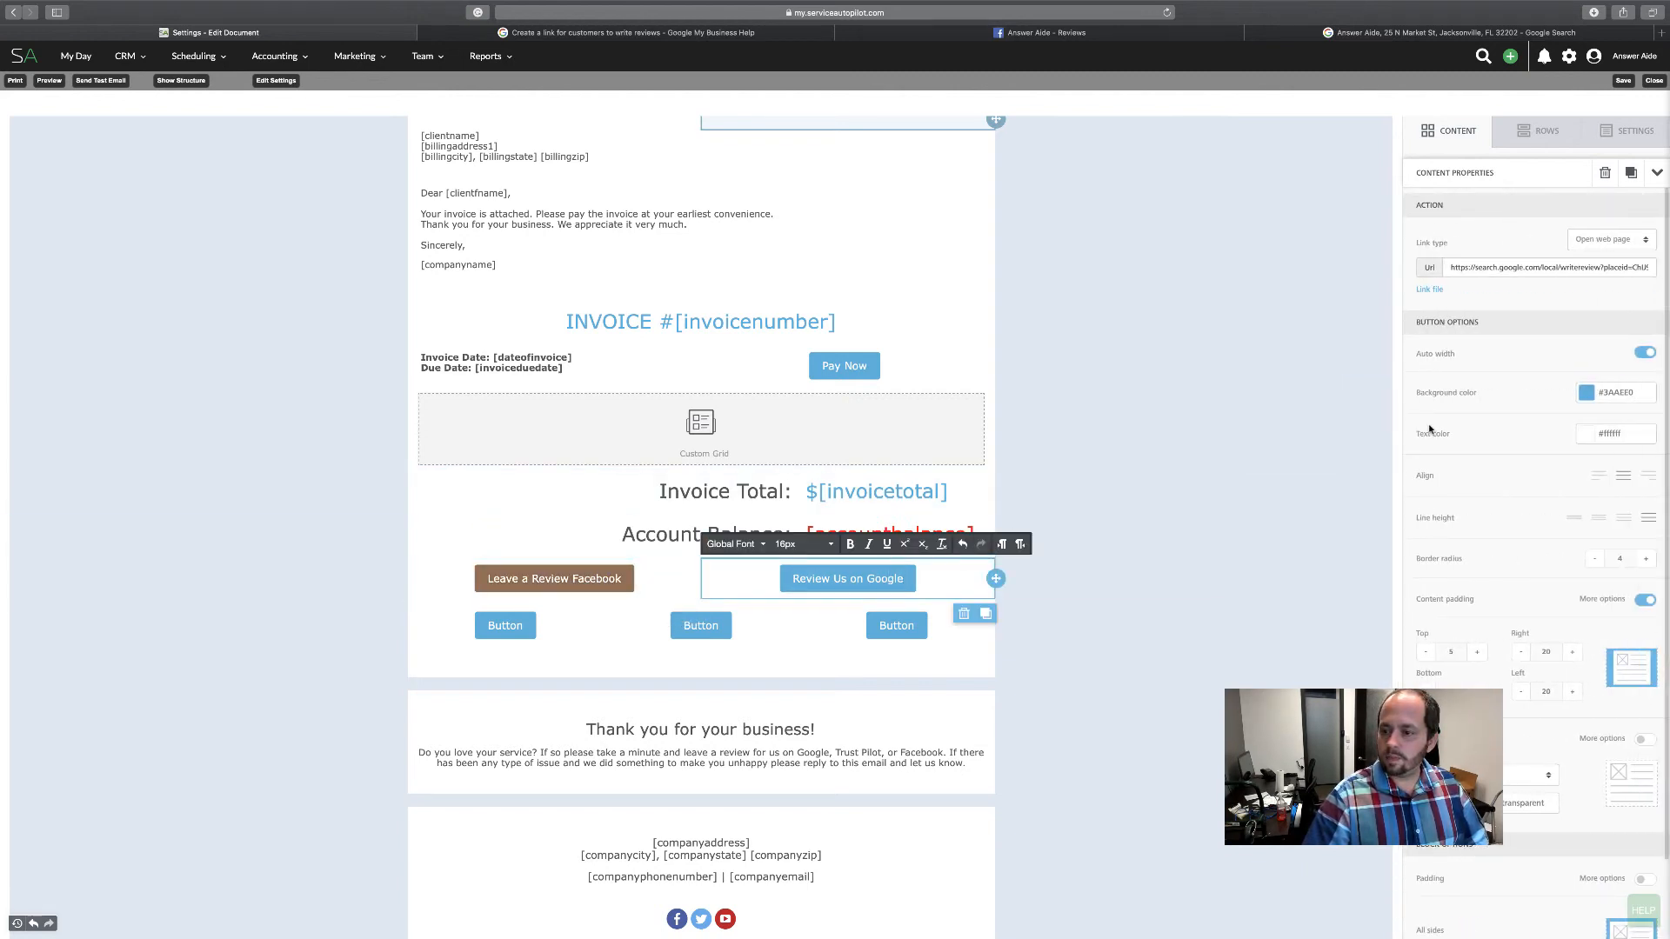
click(1587, 393)
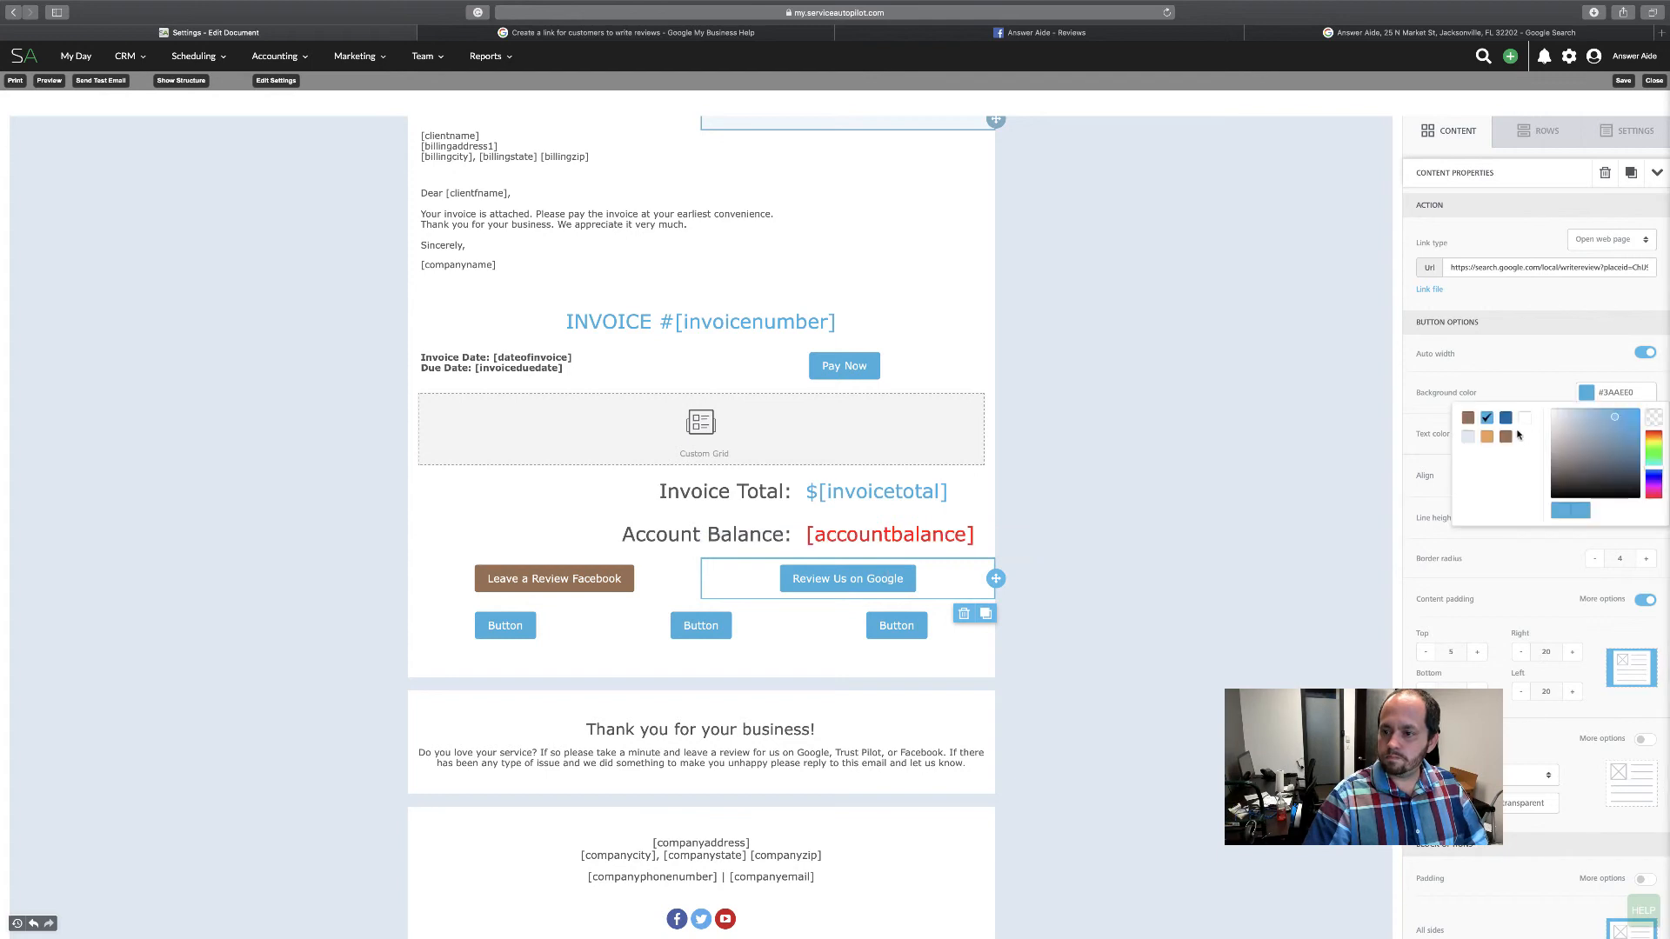
click(1468, 418)
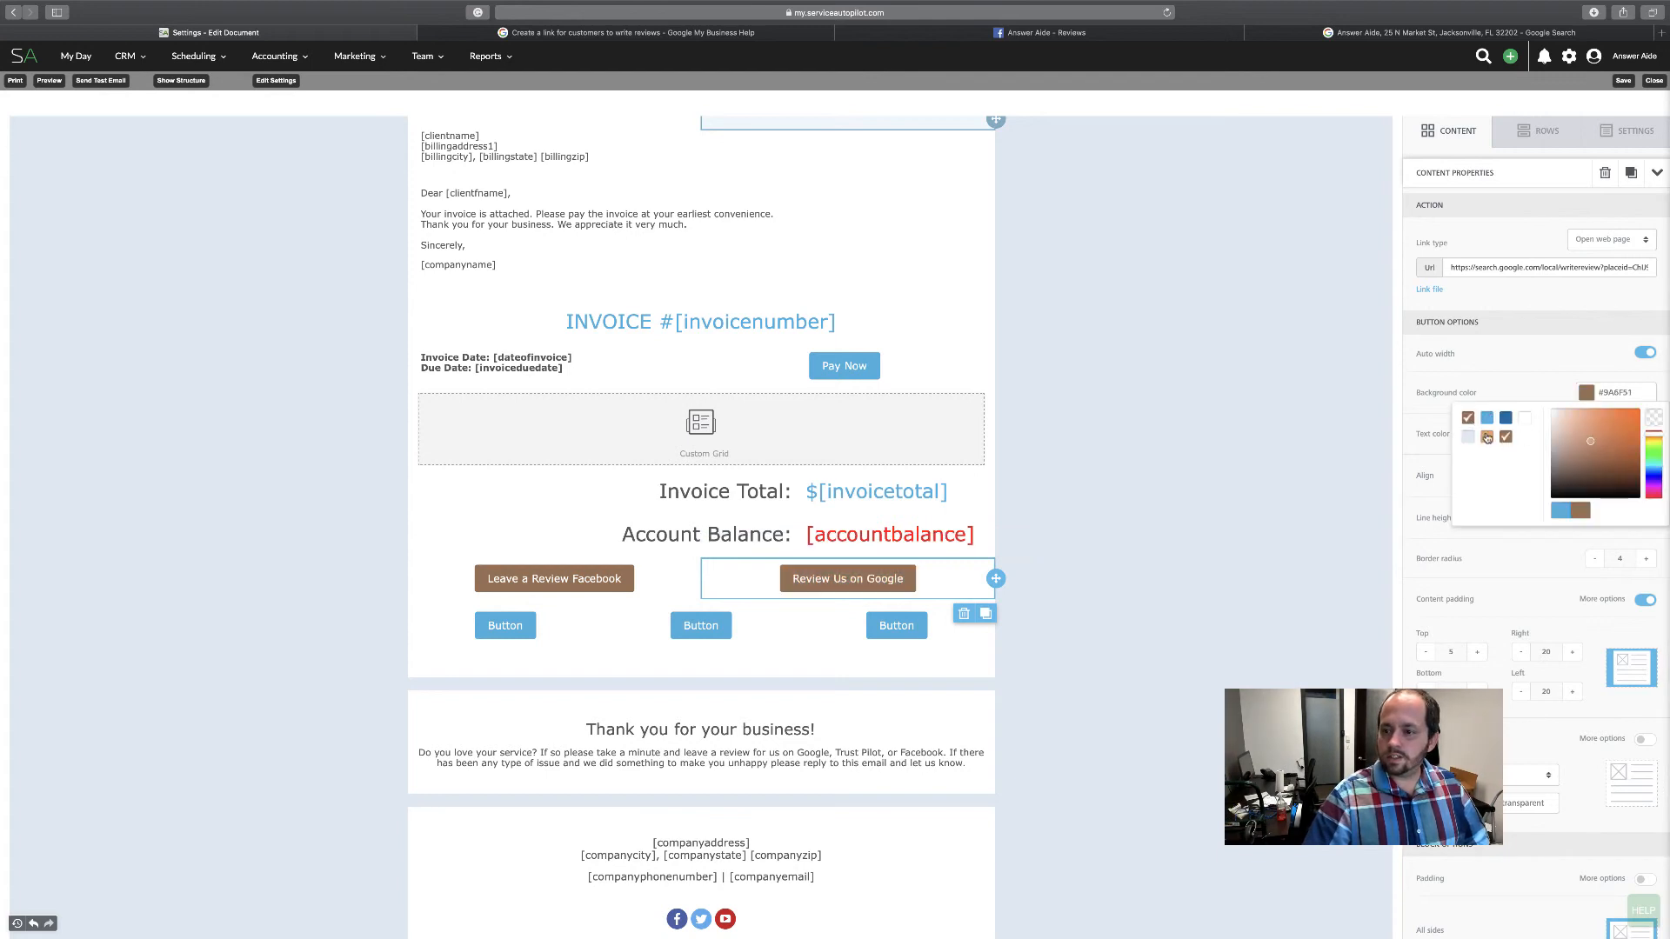
click(1487, 437)
click(1487, 423)
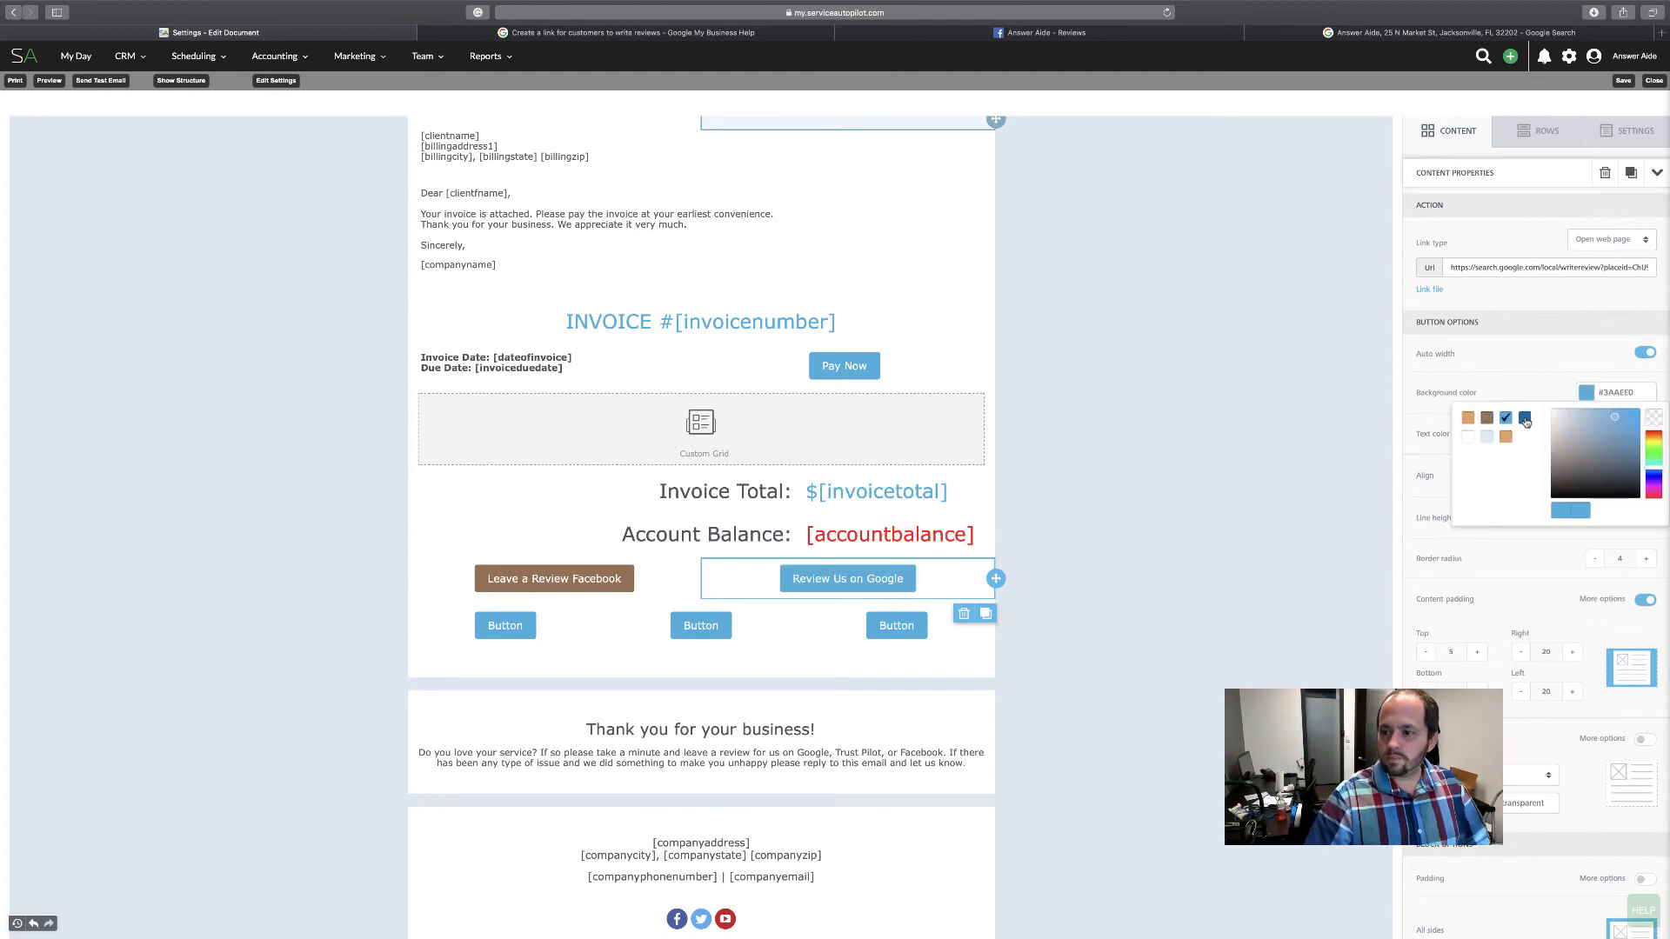
click(1524, 420)
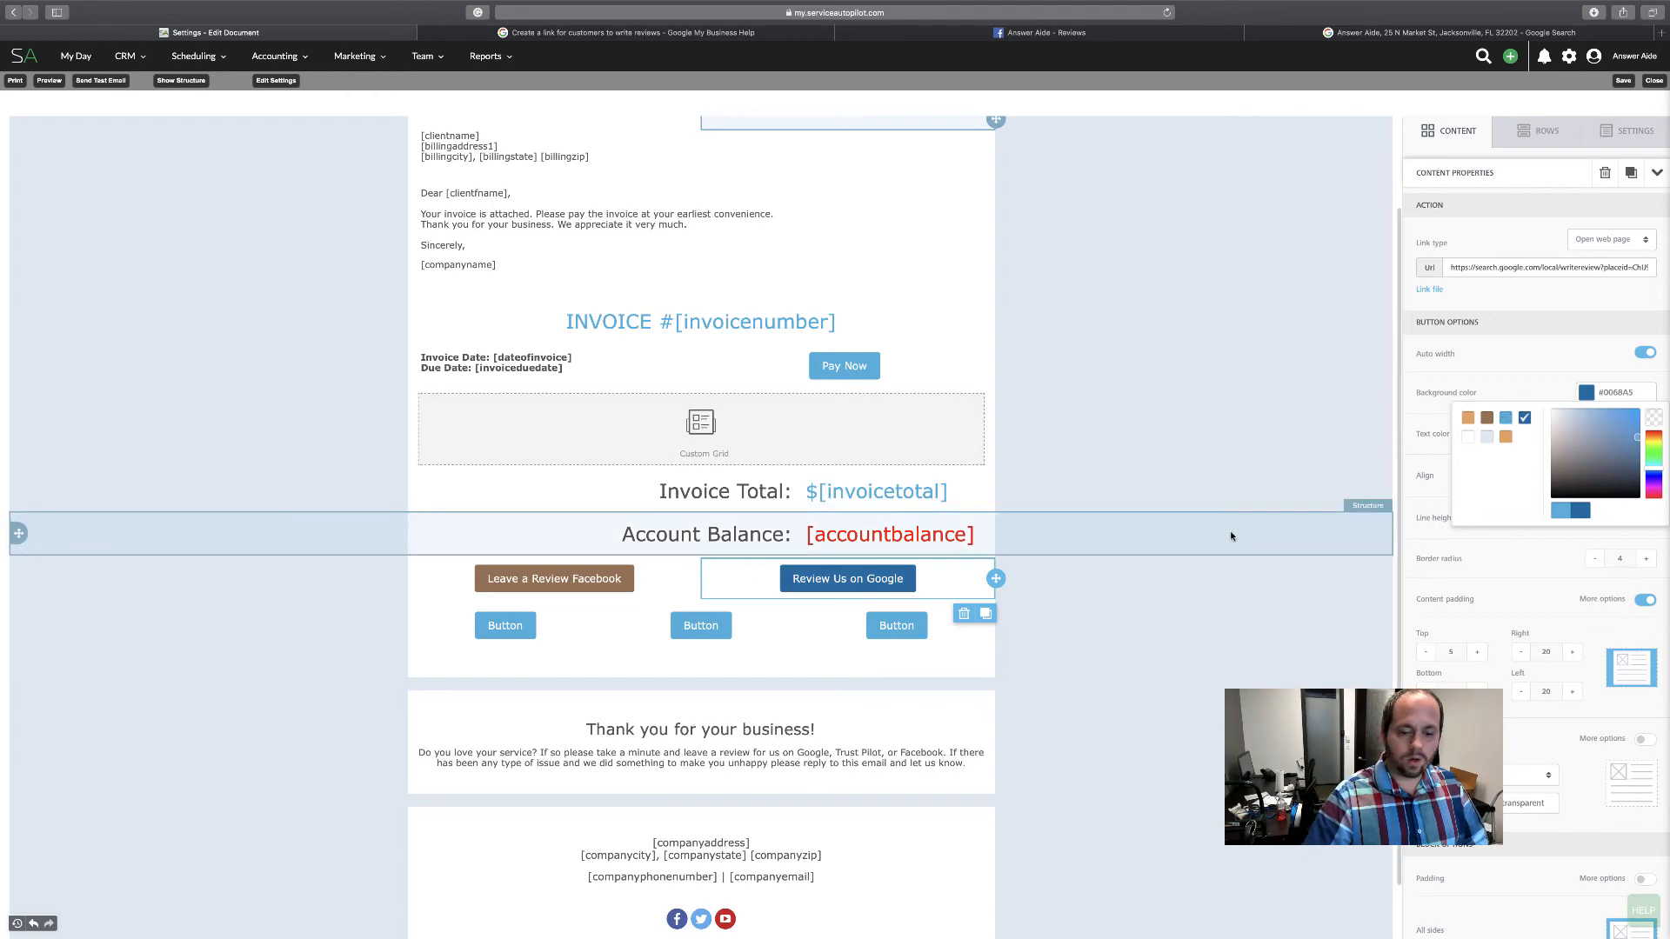
Save the invoice email template and close its editor.
click(1265, 437)
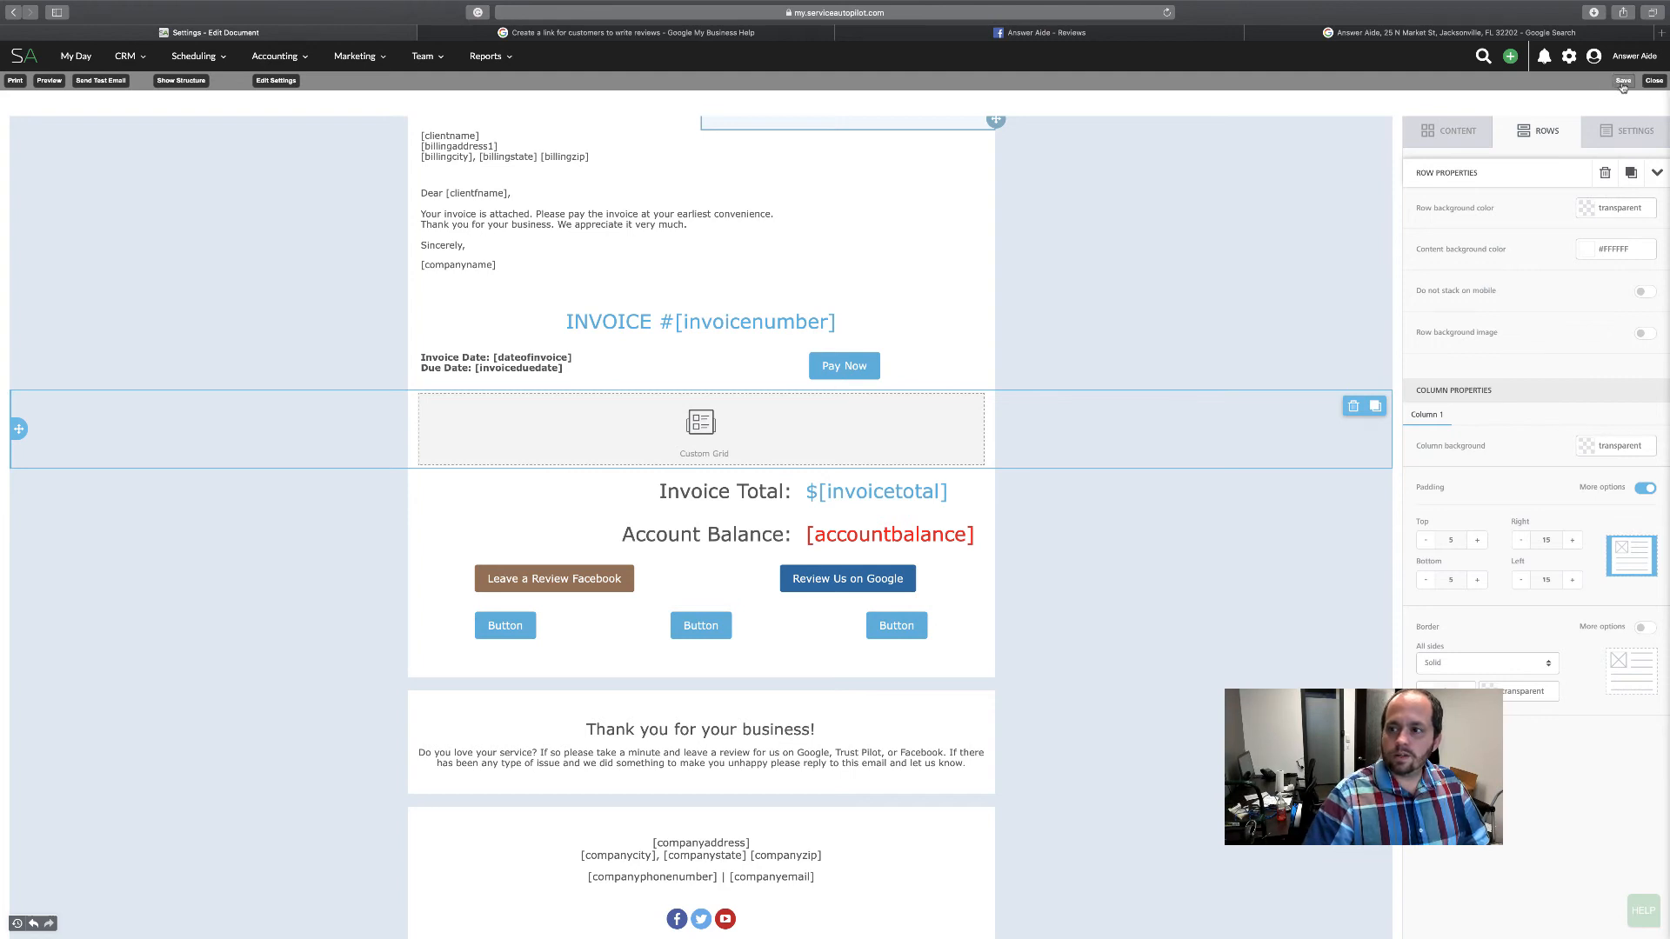
click(1623, 81)
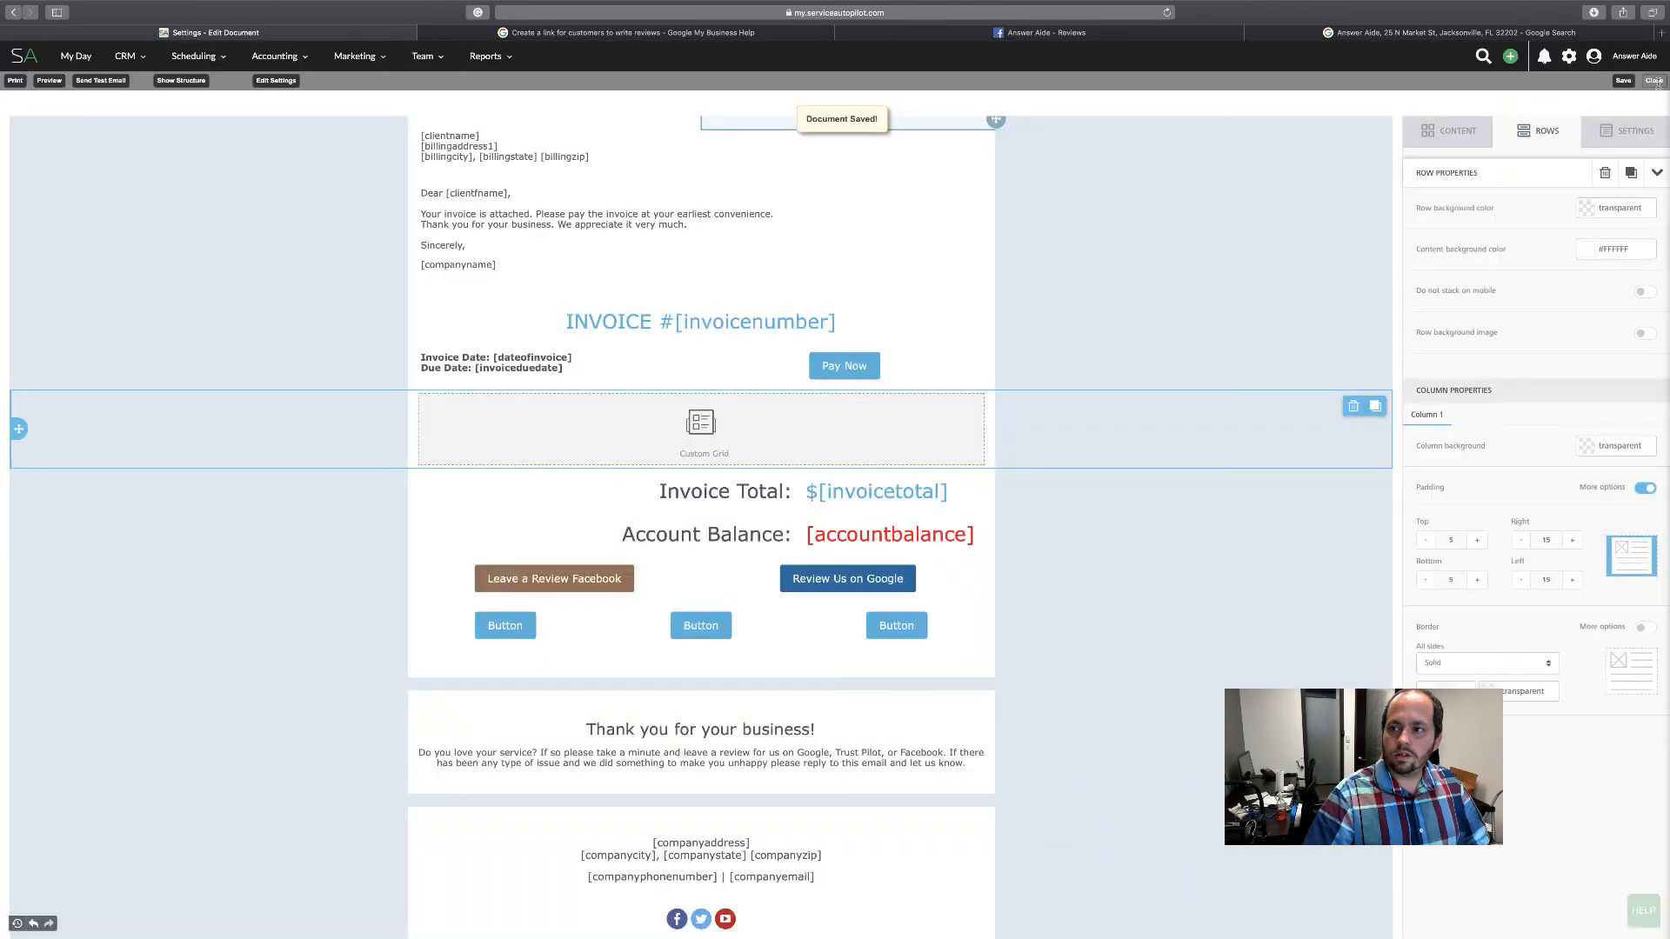
click(1655, 83)
click(907, 528)
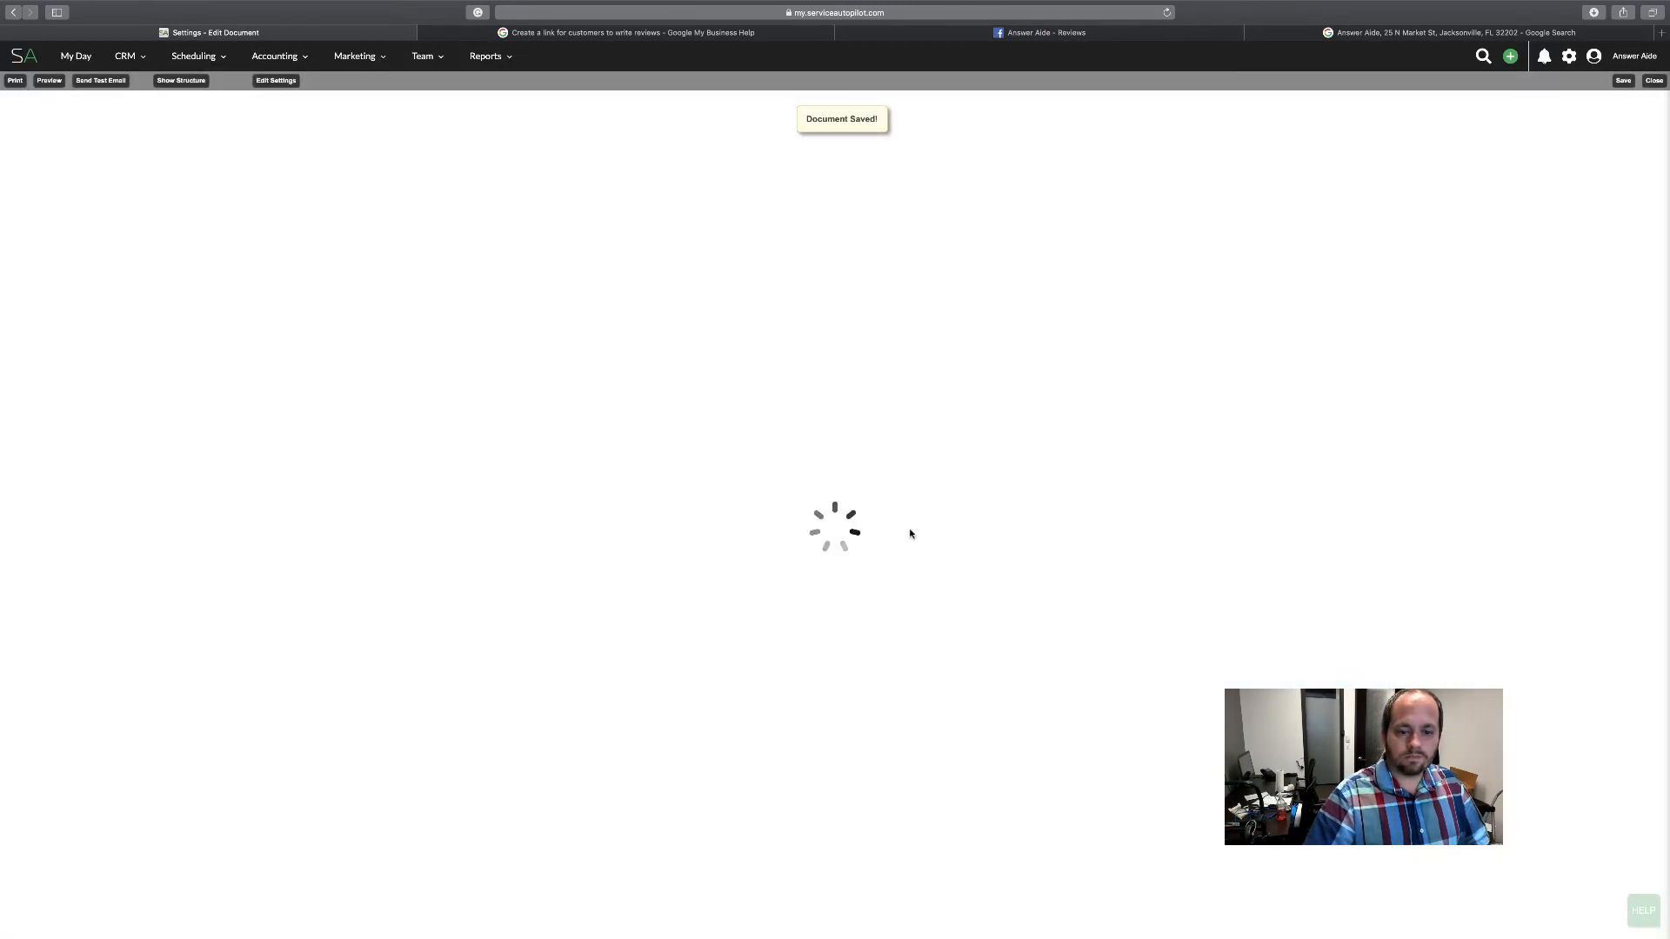